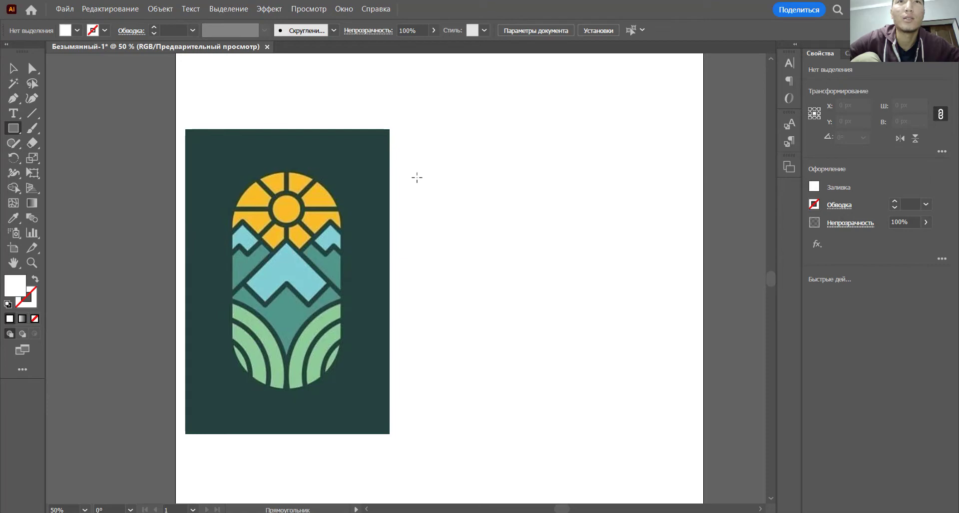
- Draw a rectangle about 259 × 429 px beside the reference image and round its corners fully into a capsule
drag(417, 178, 544, 384)
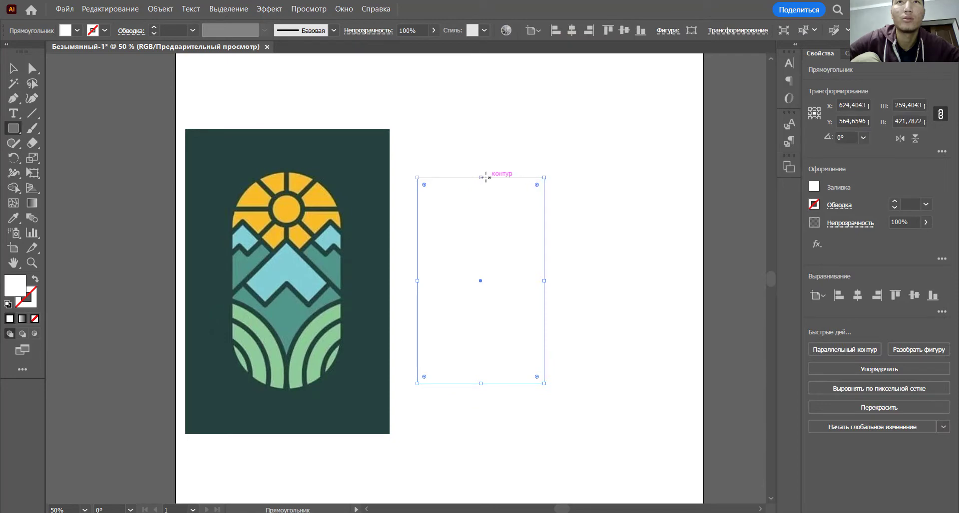
drag(481, 178, 482, 174)
drag(537, 183, 449, 303)
click(15, 70)
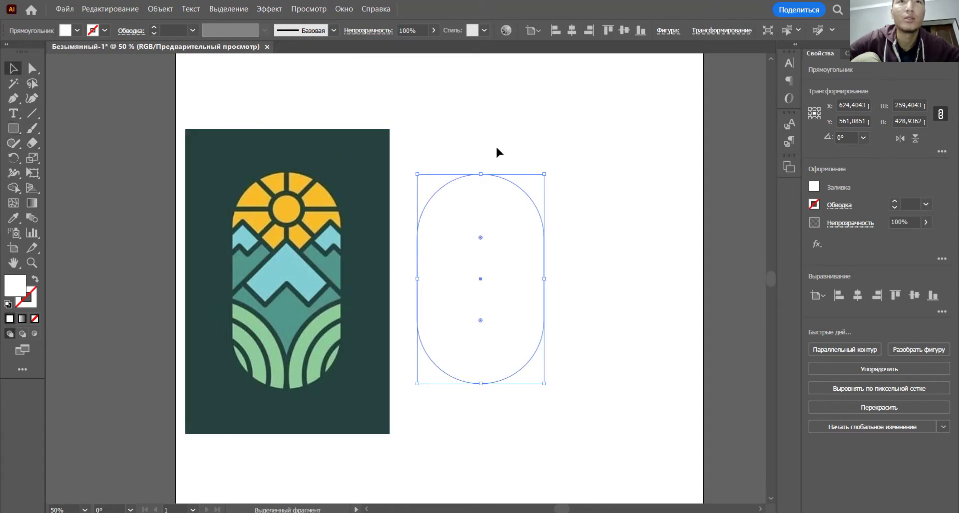
- Give the capsule the default black 1 pt stroke and remove its fill
click(496, 144)
drag(432, 139, 78, 265)
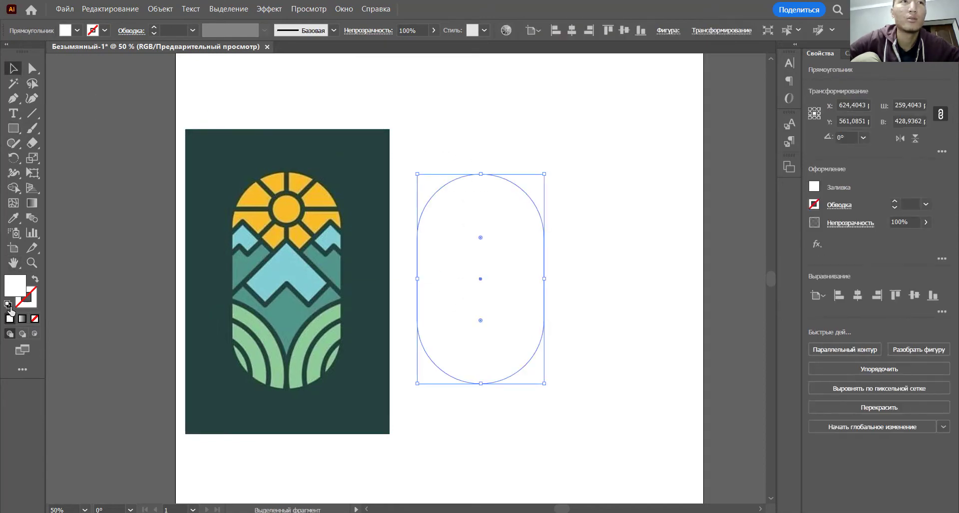
click(9, 303)
click(36, 319)
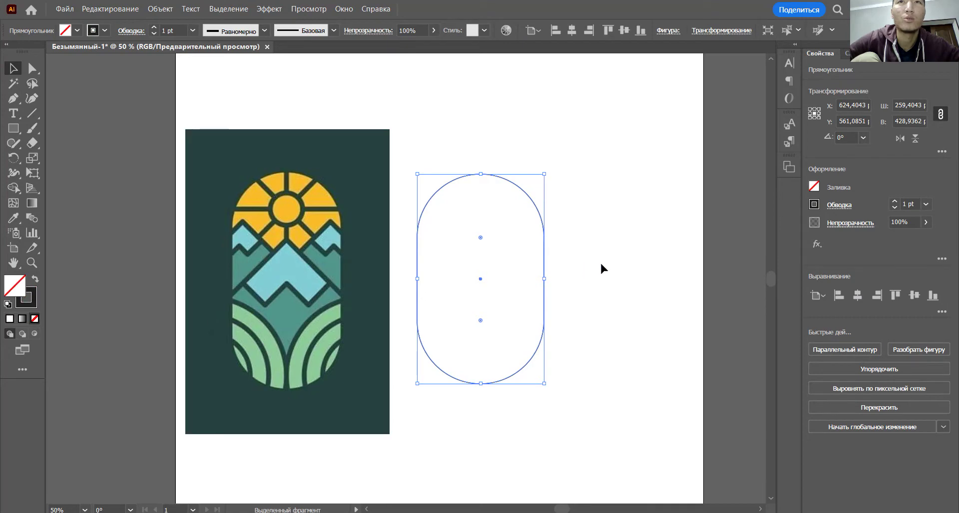
click(600, 262)
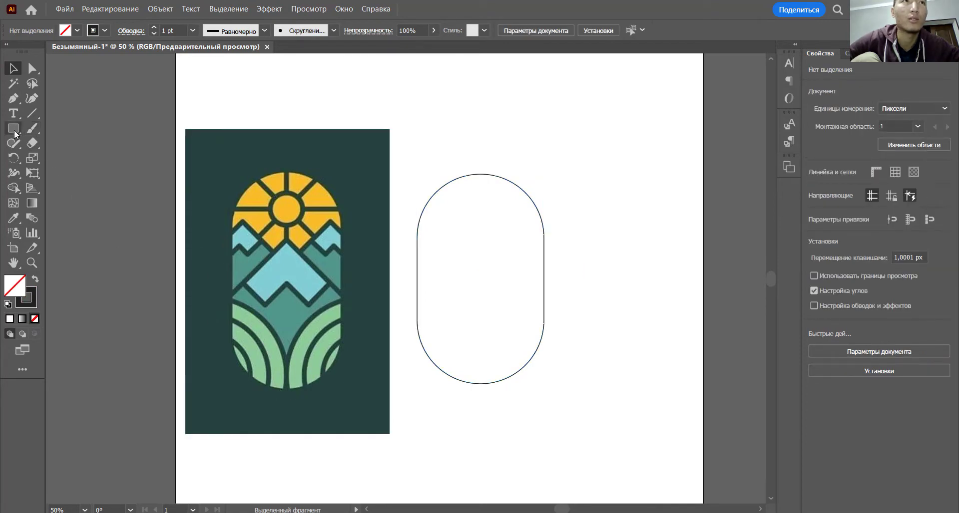
- Draw a circle about 285 px in diameter overlapping the capsule's lower-right curve
drag(13, 136, 65, 155)
drag(501, 330, 639, 445)
drag(569, 400, 577, 392)
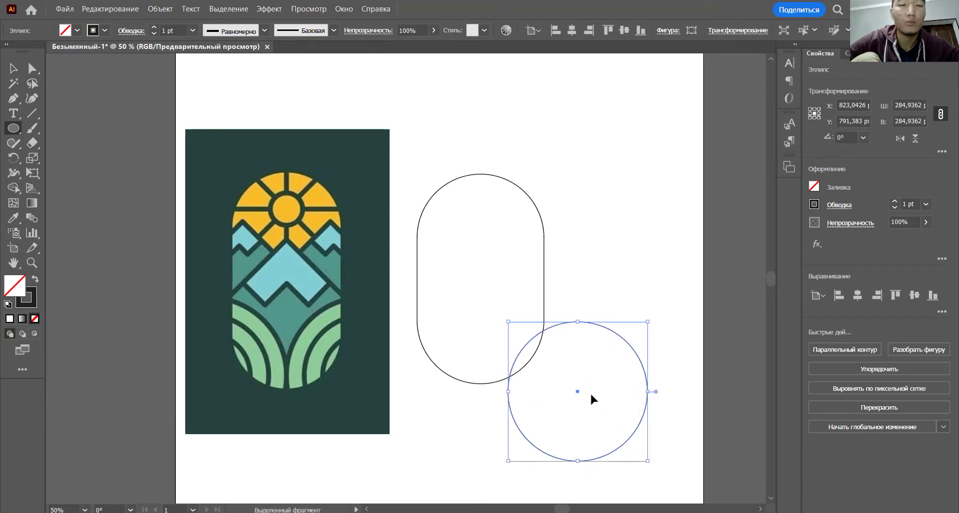
- Add two larger concentric copies around the circle, the outermost about 416 px in diameter
key(ctrl+c)
key(ctrl+f)
drag(577, 321, 582, 291)
key(ctrl+c)
key(ctrl+f)
- Select all three concentric circles and set their stroke weight to 11 pt
click(15, 71)
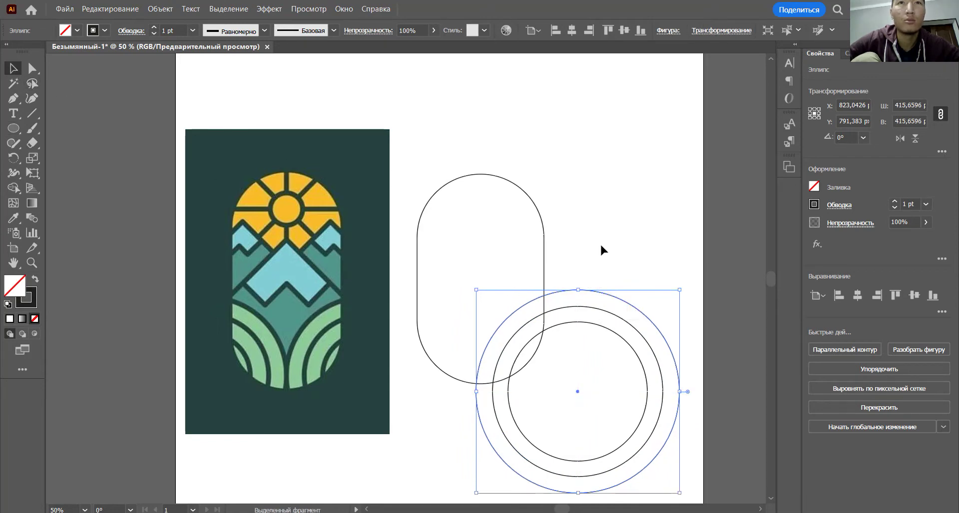
click(580, 267)
drag(615, 334, 616, 335)
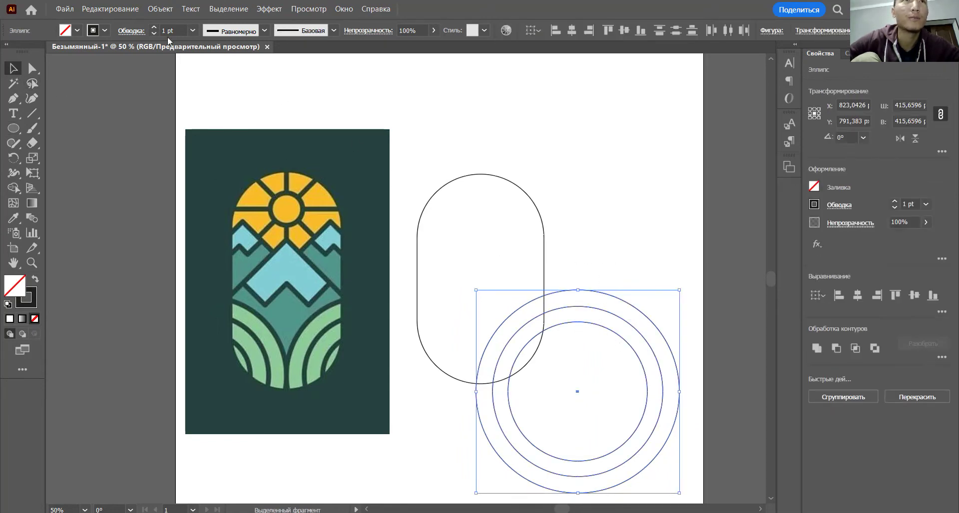
click(154, 28)
click(155, 28)
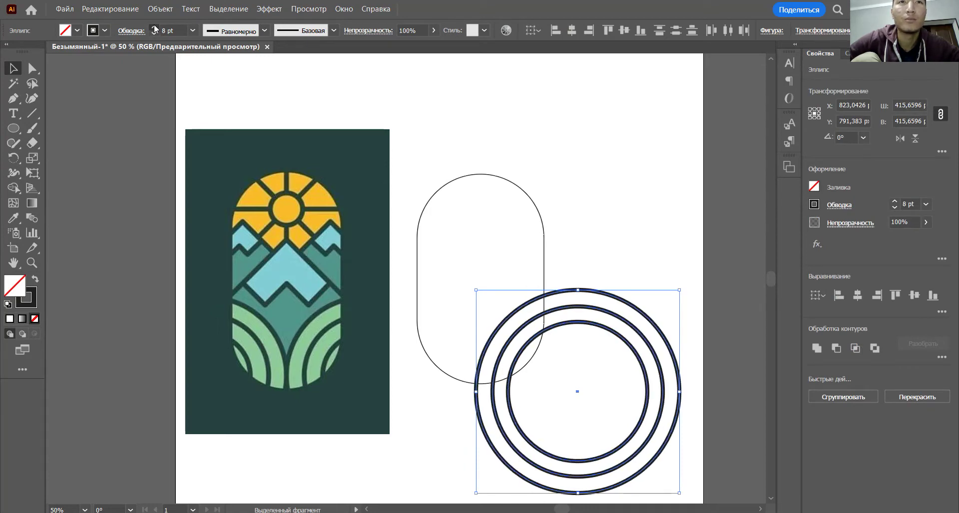
click(155, 28)
click(155, 28)
click(155, 28)
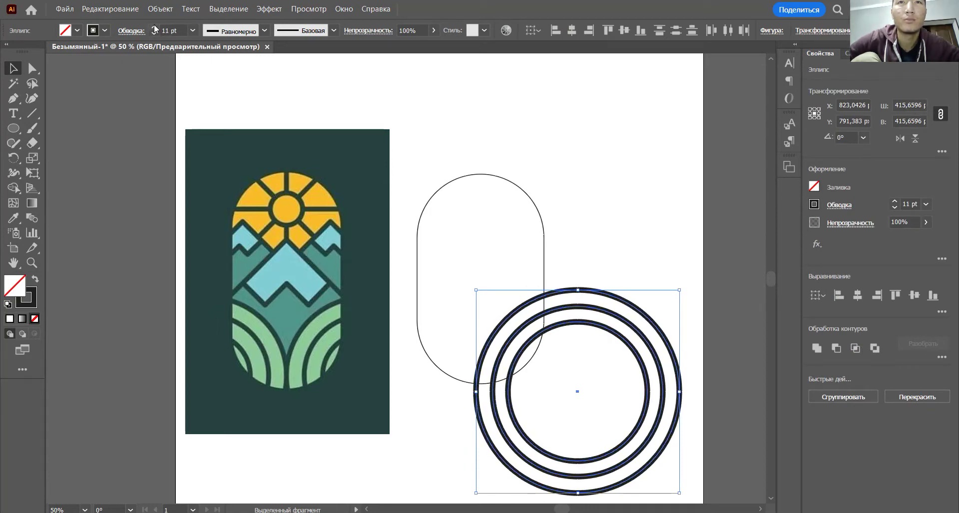
click(649, 245)
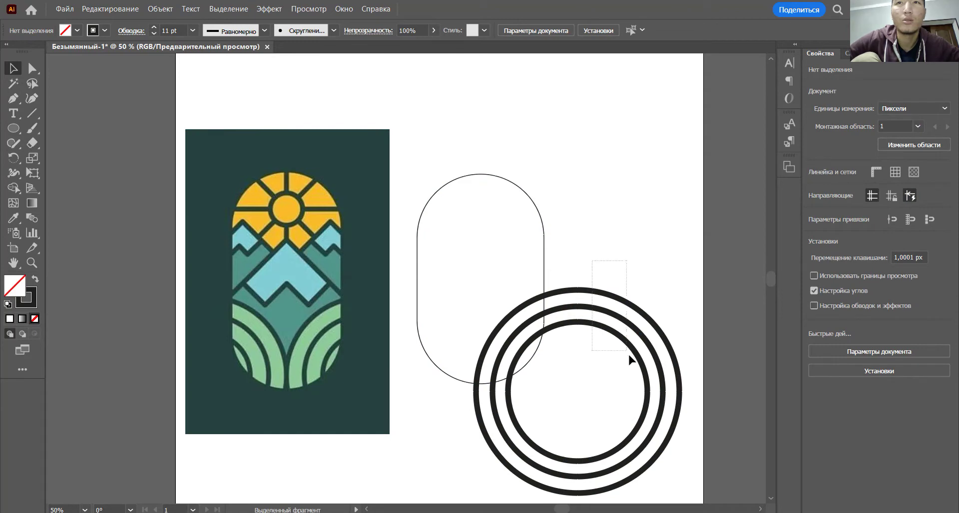
- Duplicate the three circles to the left edge to edge, and move both sets so they meet on the capsule's centre line
drag(662, 340, 459, 338)
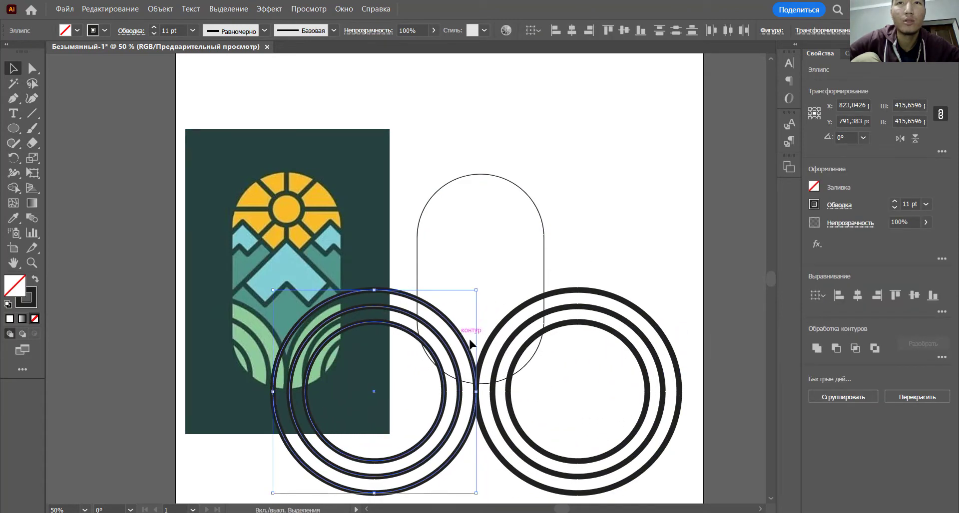
drag(568, 411, 479, 397)
click(609, 247)
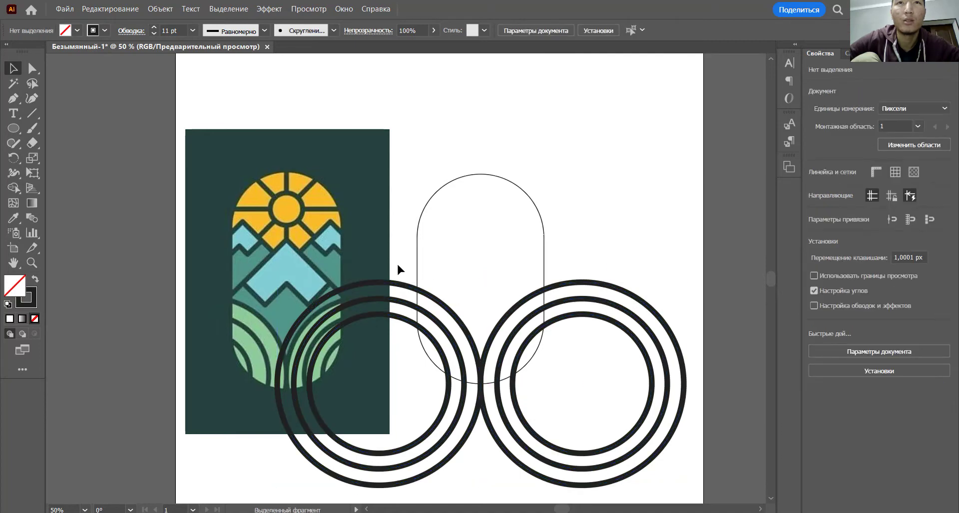
- Remove the circle parts lying outside the capsule with the Shape Builder tool
drag(572, 401, 598, 394)
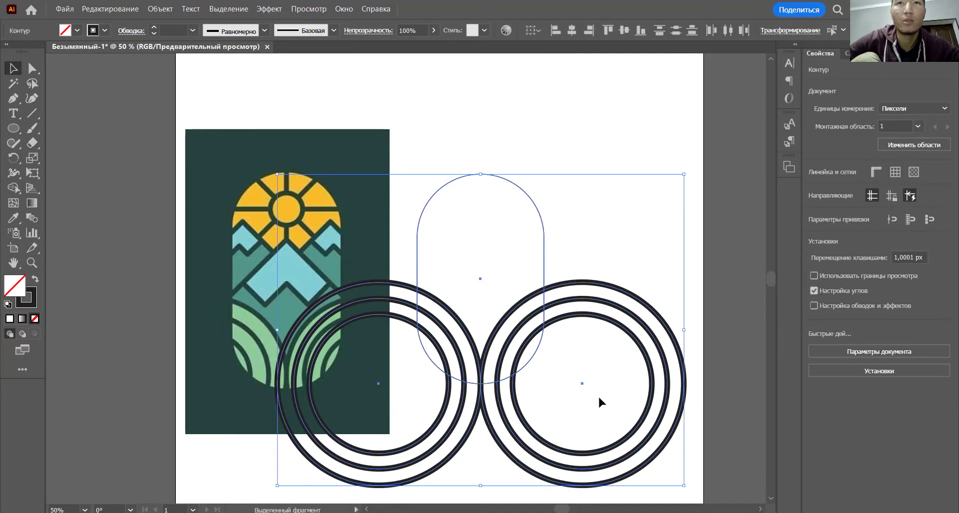
click(14, 188)
mouse_move(394, 270)
mouse_down()
mouse_move(401, 370)
mouse_move(447, 405)
mouse_move(555, 401)
mouse_move(598, 287)
mouse_up()
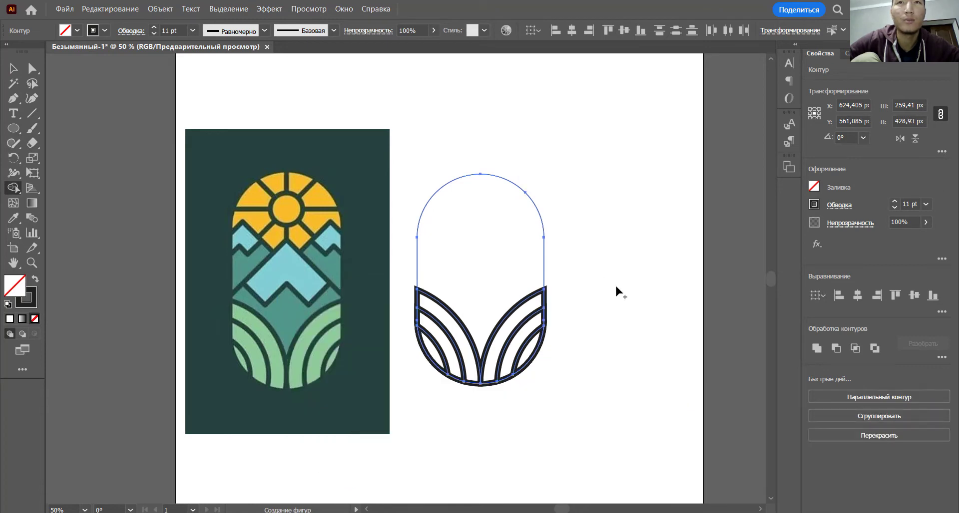
click(14, 69)
- Match the capsule outline's stroke to the 11 pt arcs using the Eyedropper
click(507, 148)
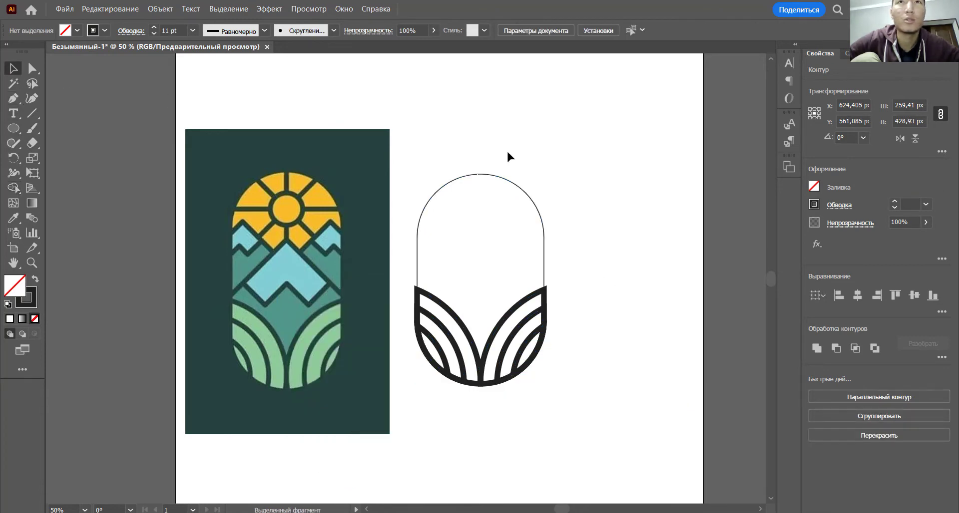
click(501, 175)
key(i)
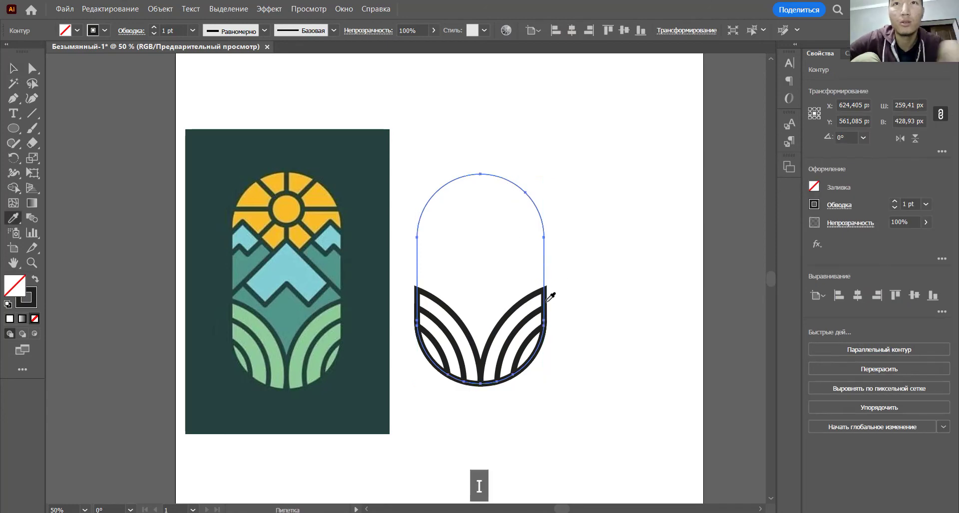
click(544, 294)
click(14, 69)
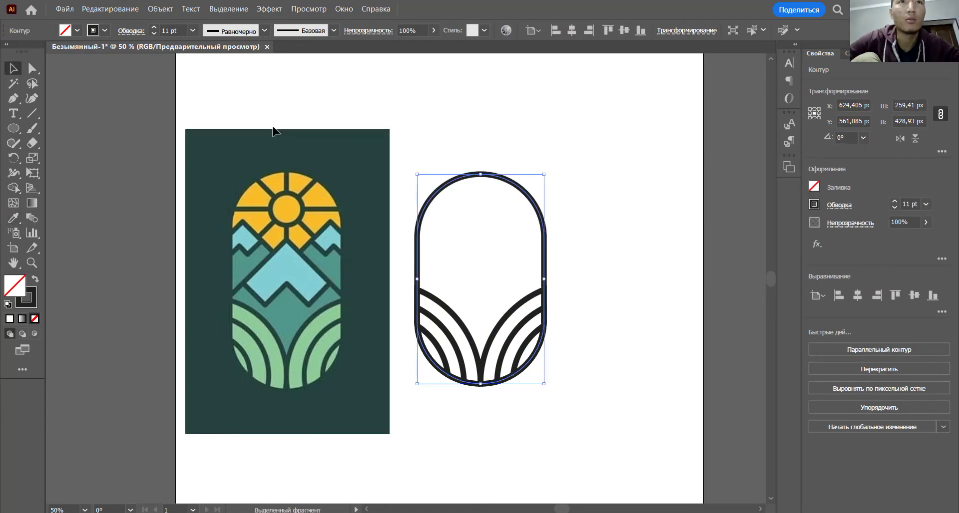
click(527, 144)
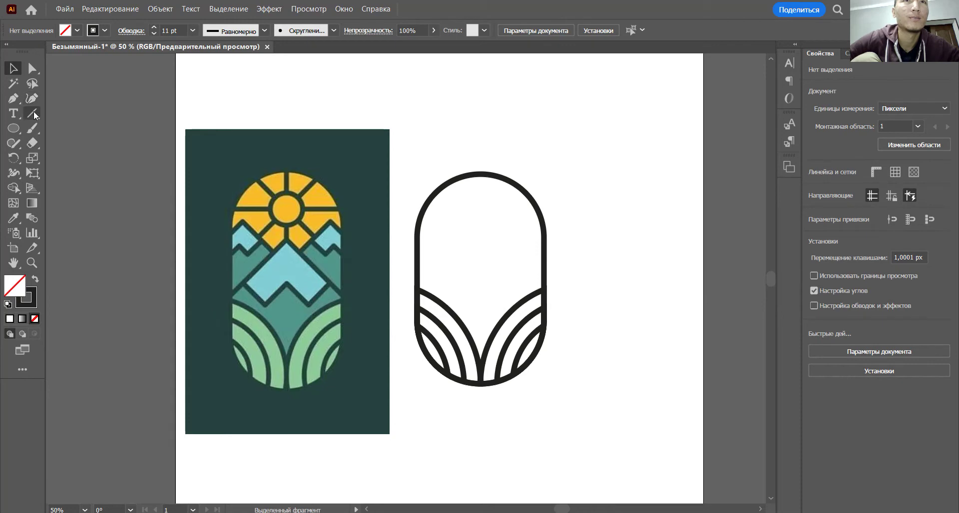
- Draw a circle about 69 px in diameter, centred horizontally in the capsule's upper part, as the sun
key(l)
drag(458, 194, 482, 209)
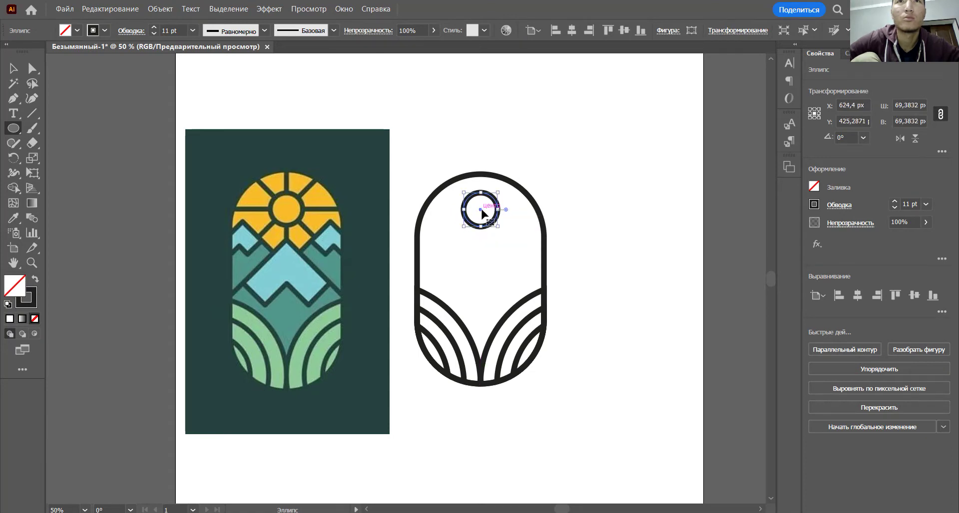
click(19, 74)
click(508, 162)
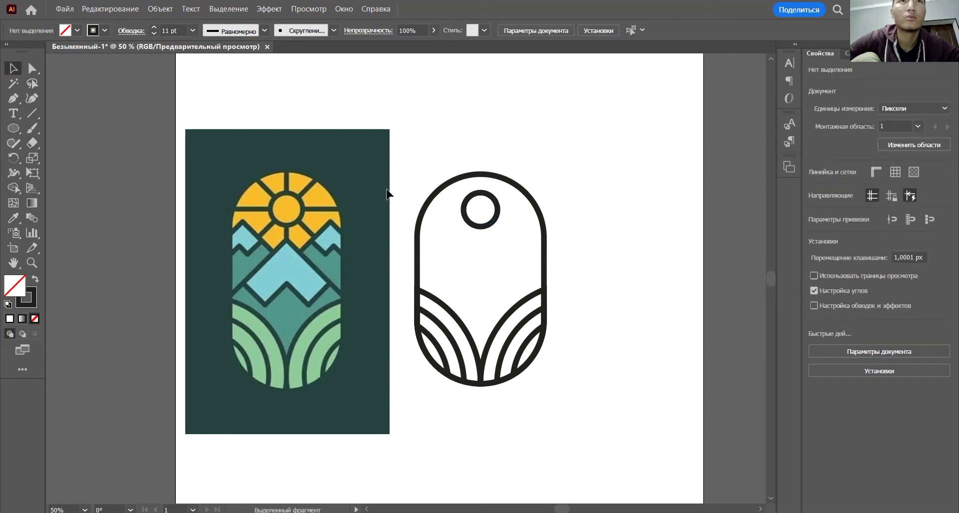
- Draw a horizontal line about 295 px long across the sun and centre it on the circle
click(30, 115)
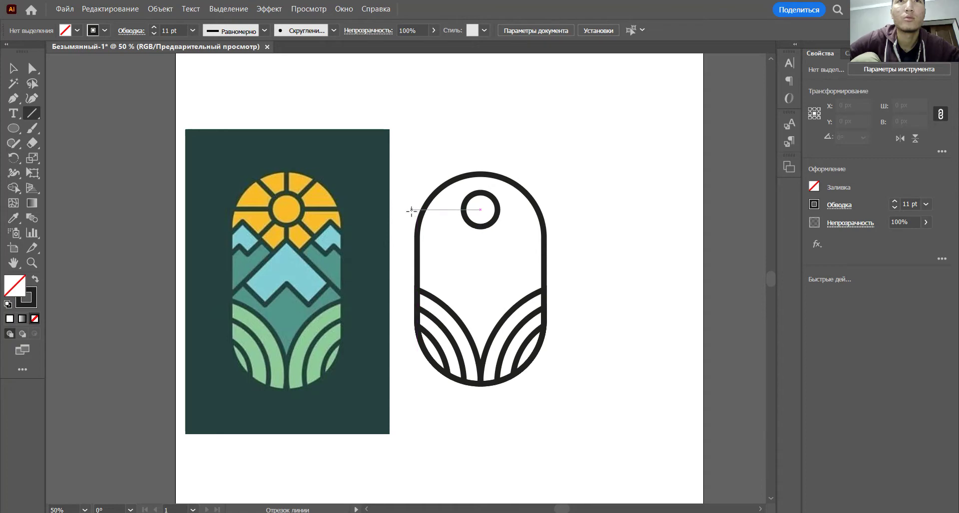
mouse_move(411, 210)
mouse_down()
mouse_move(566, 209)
mouse_move(556, 210)
mouse_up()
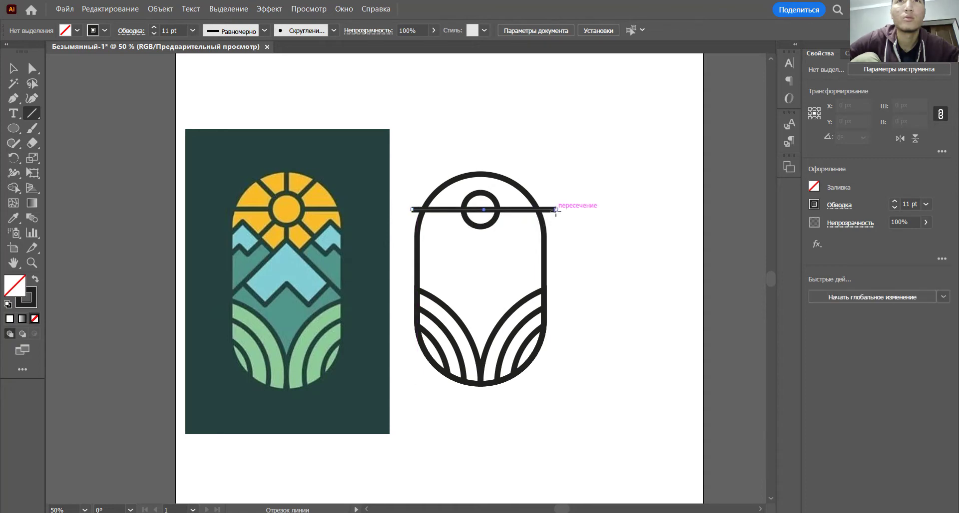
click(13, 68)
click(529, 218)
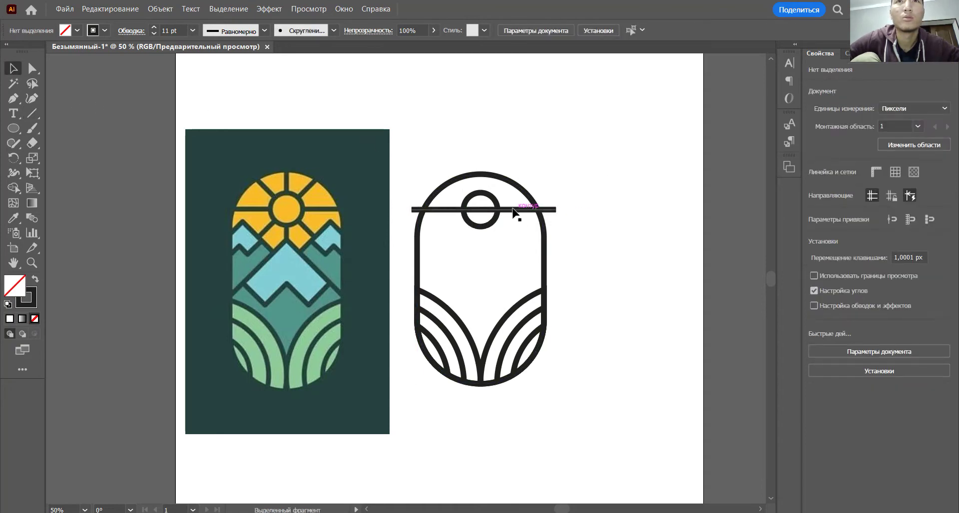
drag(484, 215, 480, 215)
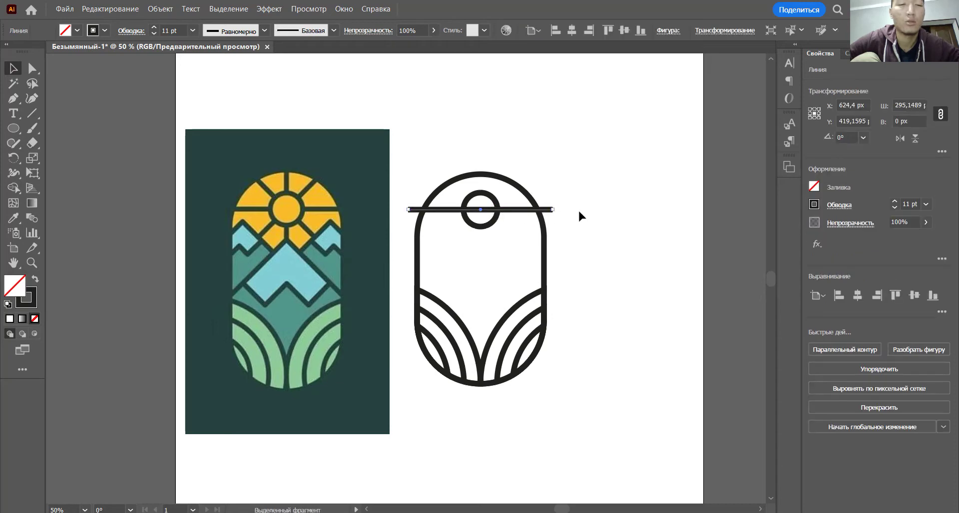
- Paste a copy of the horizontal line in front and rotate it to vertical around the sun's centre
key(ctrl+c)
key(ctrl+f)
drag(556, 209, 503, 278)
click(550, 204)
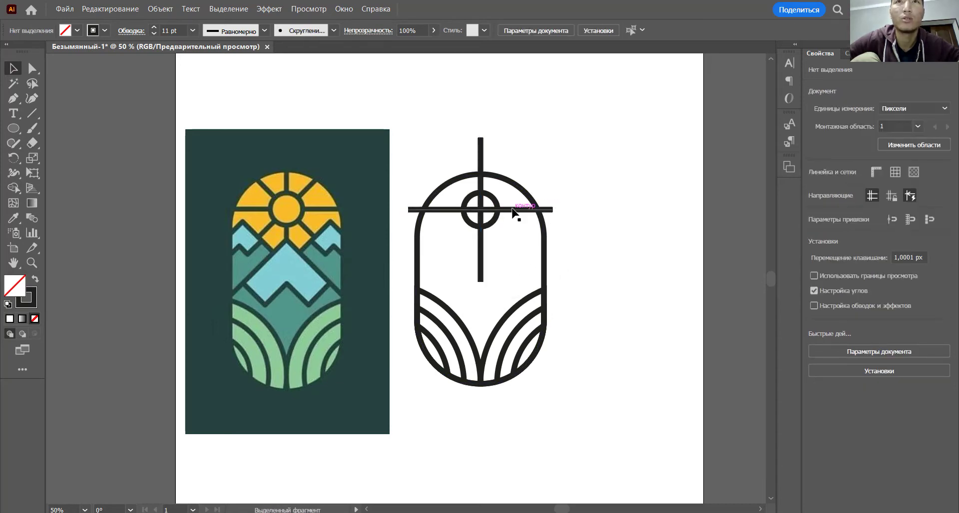
- Copy the horizontal and vertical lines in place and rotate the copies 45° to form diagonal sun rays
click(515, 210)
shift+click(480, 197)
key(ctrl+c)
key(ctrl+f)
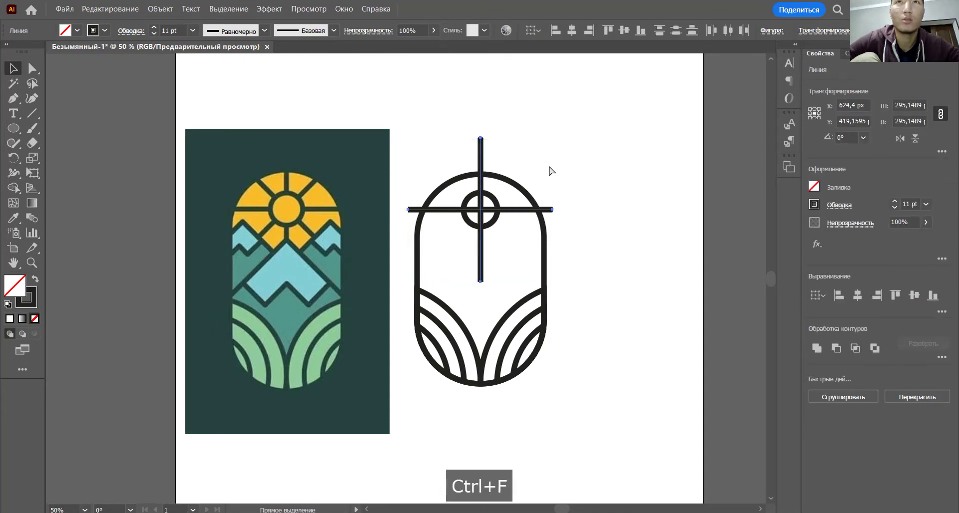
drag(553, 135, 587, 204)
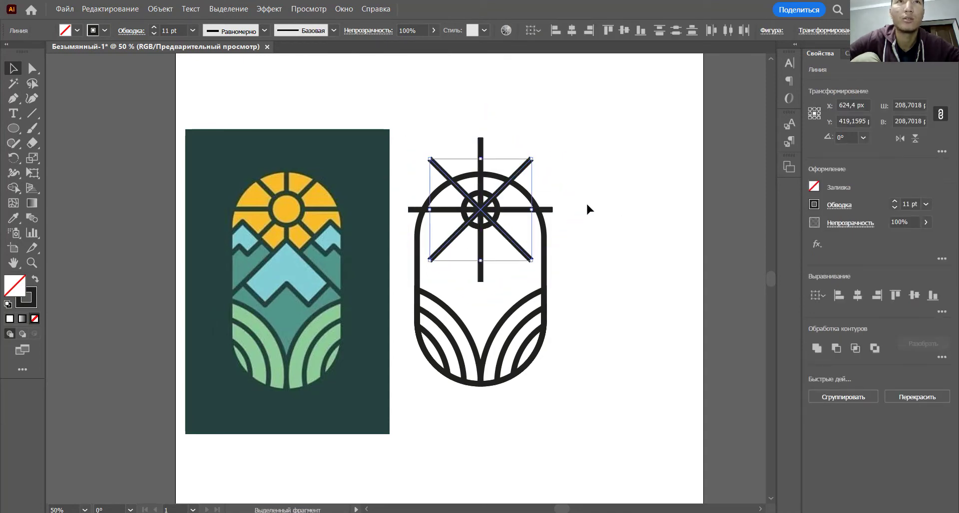
click(598, 197)
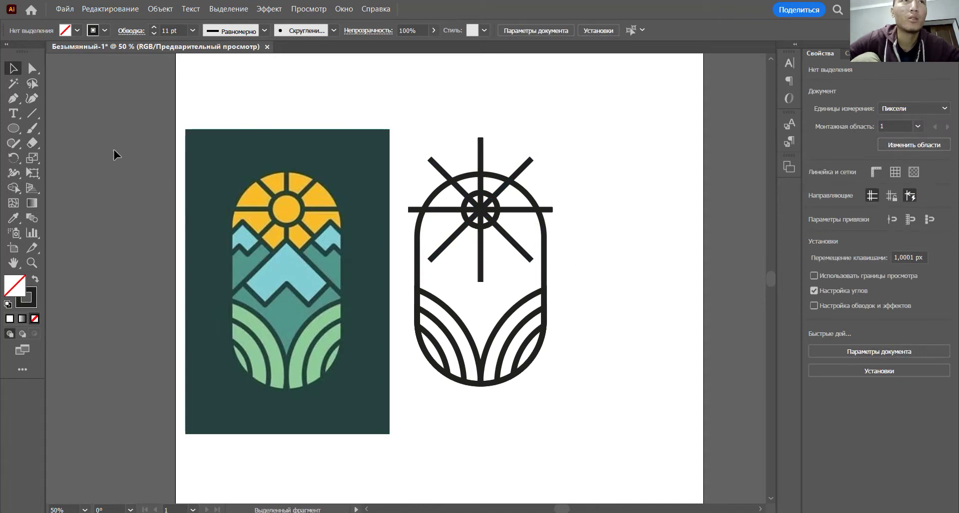
- Duplicate the diagonal cross, enlarge it to about 283 × 283 px, and centre it below the sun on the vertical ray
click(496, 224)
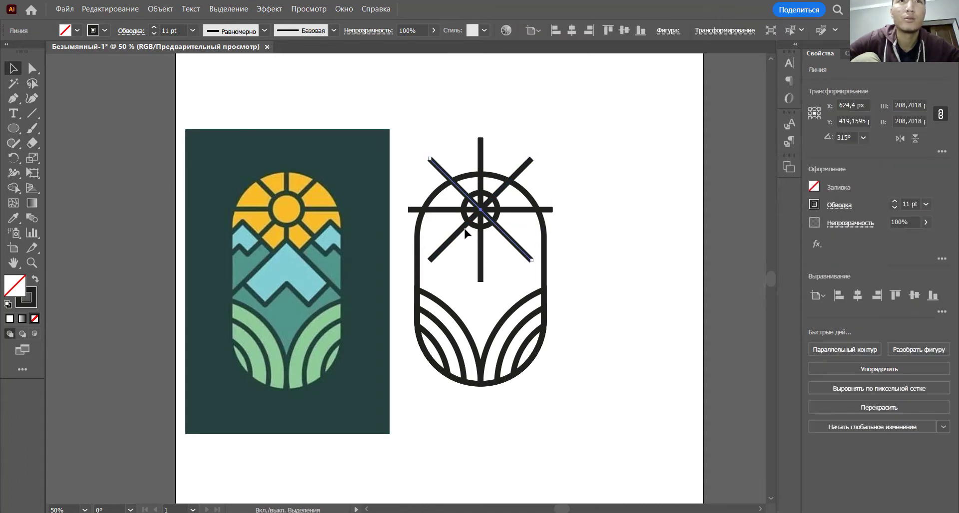
shift+click(465, 230)
drag(498, 229, 574, 247)
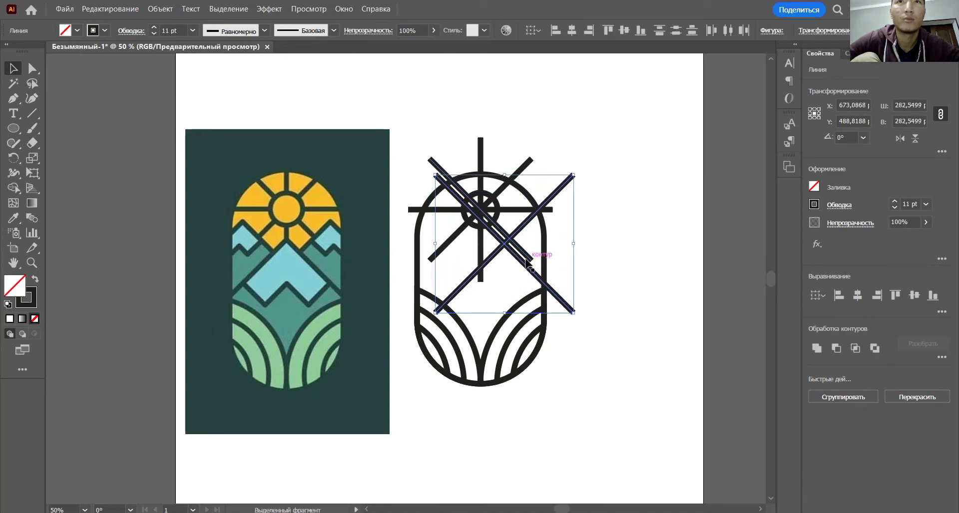
drag(523, 264, 500, 272)
click(587, 263)
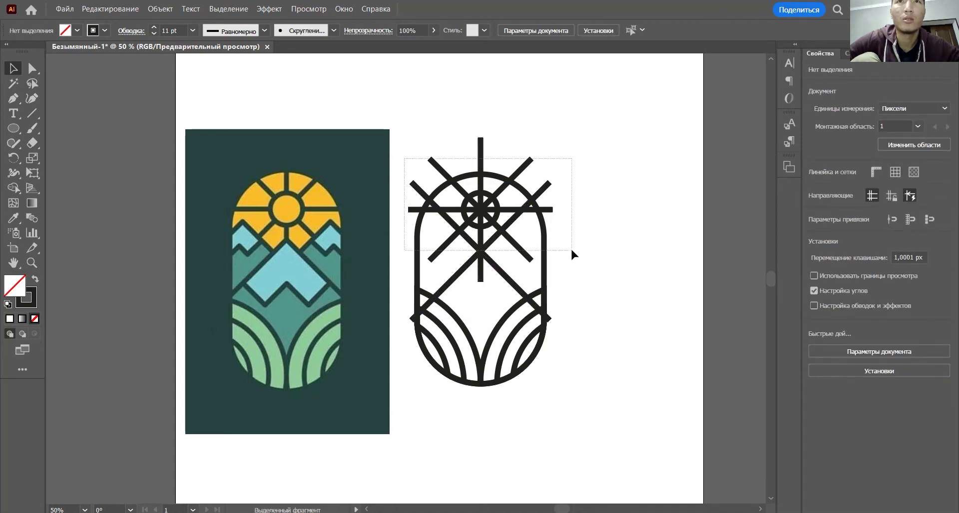
- Use Shape Builder to remove the line ends outside the capsule's upper part and the vertical ray's tail below the diagonal crossing
drag(571, 251, 571, 251)
click(14, 188)
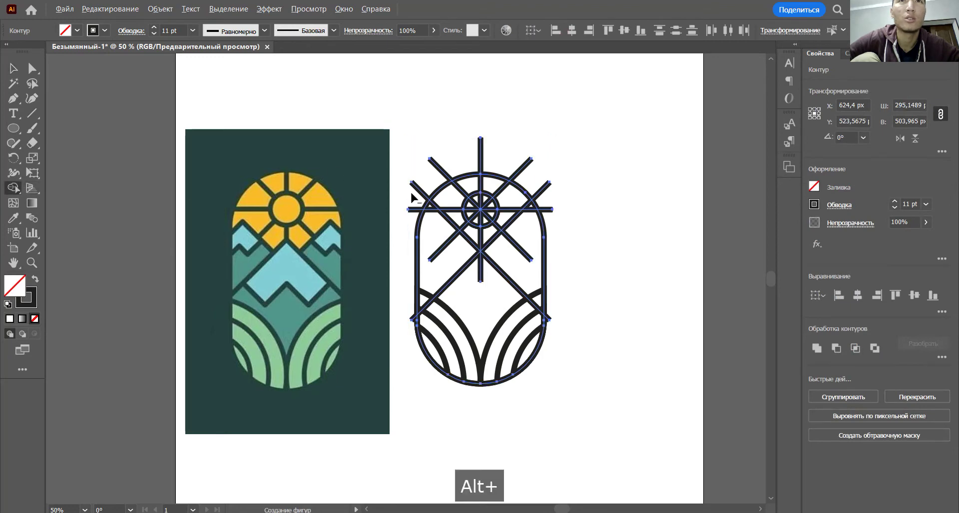
drag(473, 161, 563, 206)
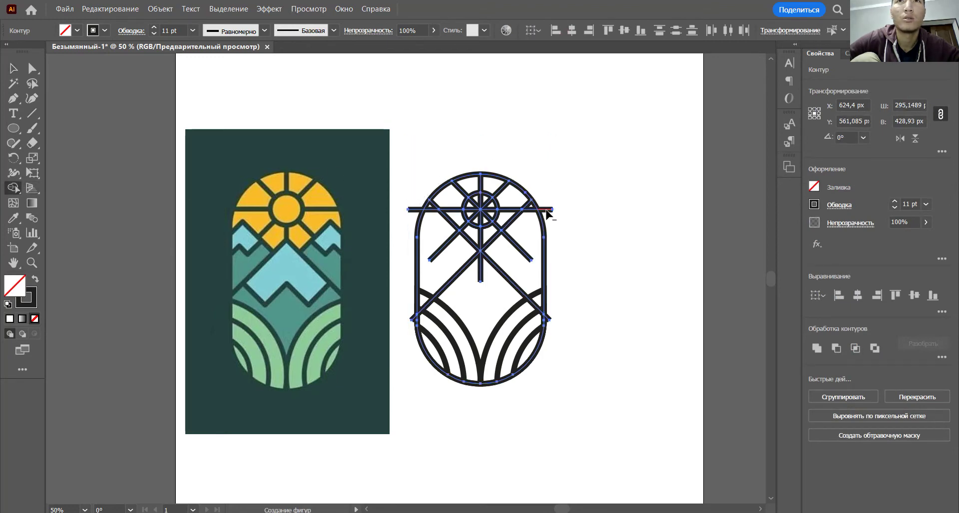
alt+click(548, 213)
alt+click(414, 209)
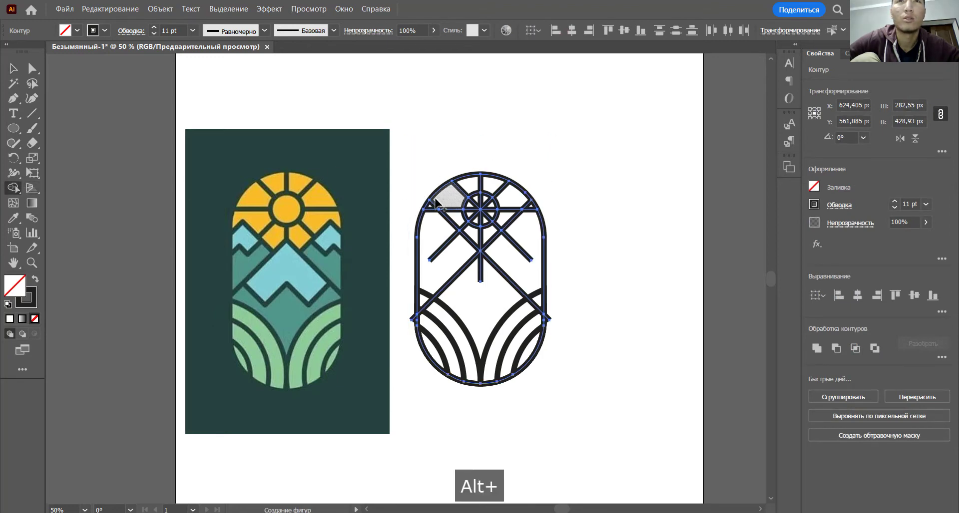
alt+click(480, 271)
- Duplicate the large diagonal cross to both sides of the capsule as guides for the side mountains
click(14, 69)
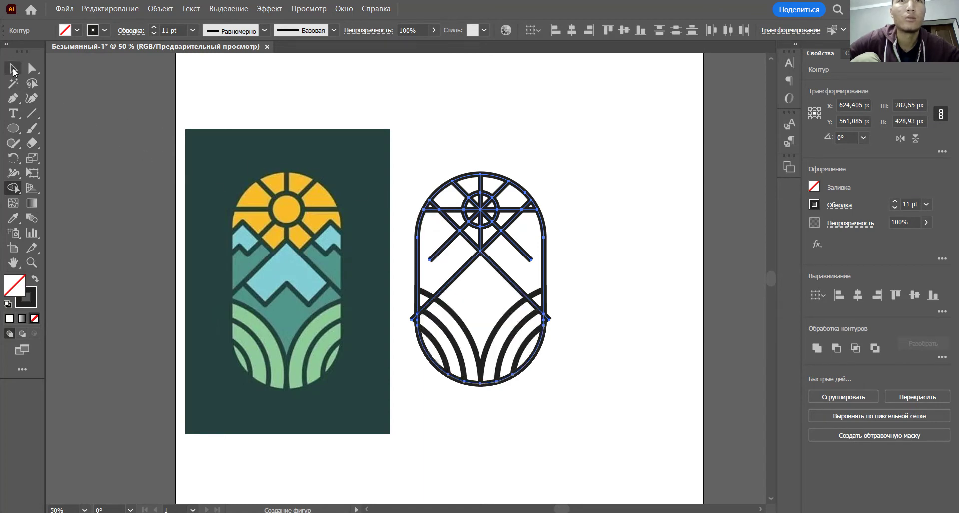
click(496, 273)
click(496, 267)
shift+click(461, 272)
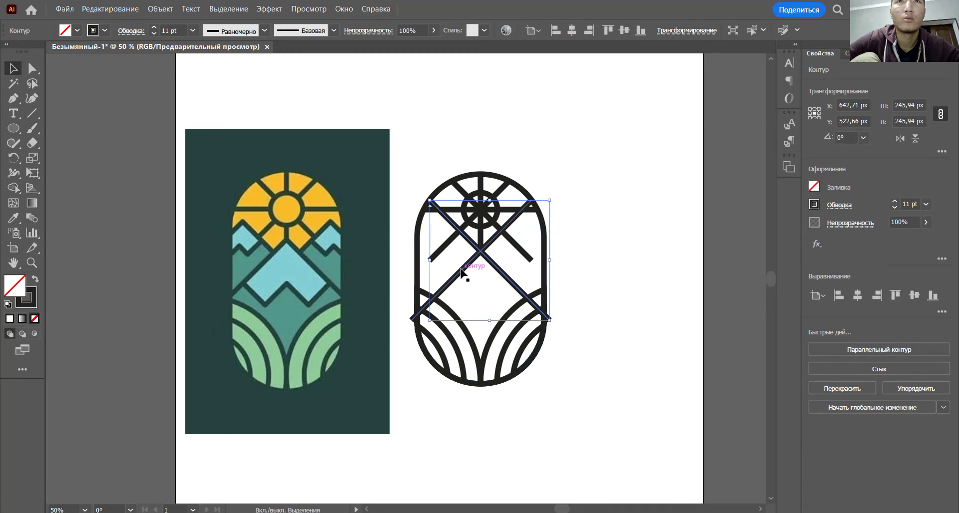
mouse_move(461, 272)
mouse_down()
mouse_move(429, 260)
mouse_move(514, 256)
mouse_move(453, 257)
mouse_up()
click(435, 180)
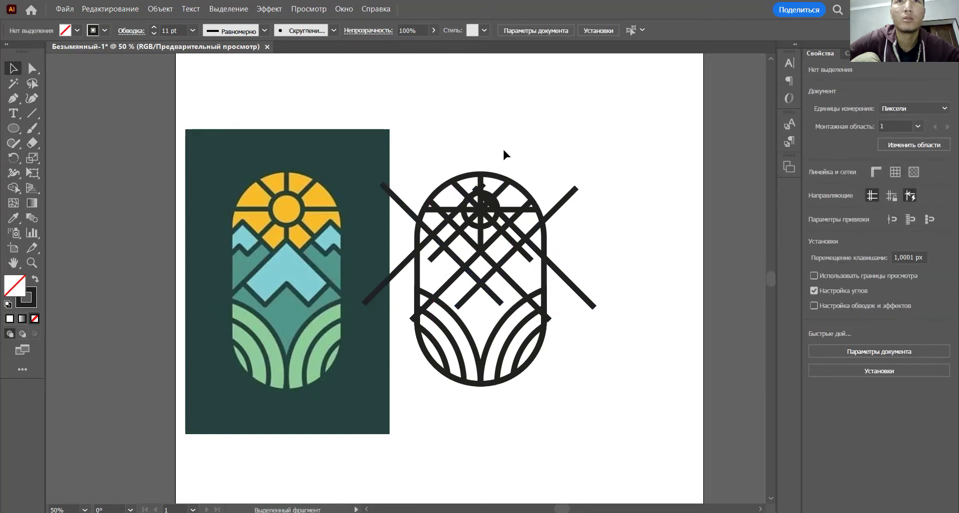
- Select the capsule, rays and diagonal crosses, and merge the regions inside the sun circle with Shape Builder
drag(585, 280, 592, 278)
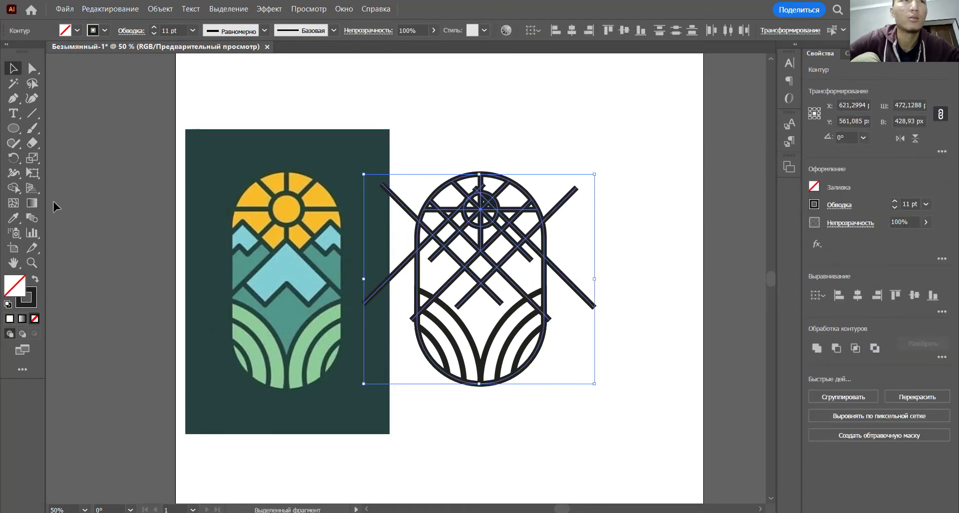
click(14, 187)
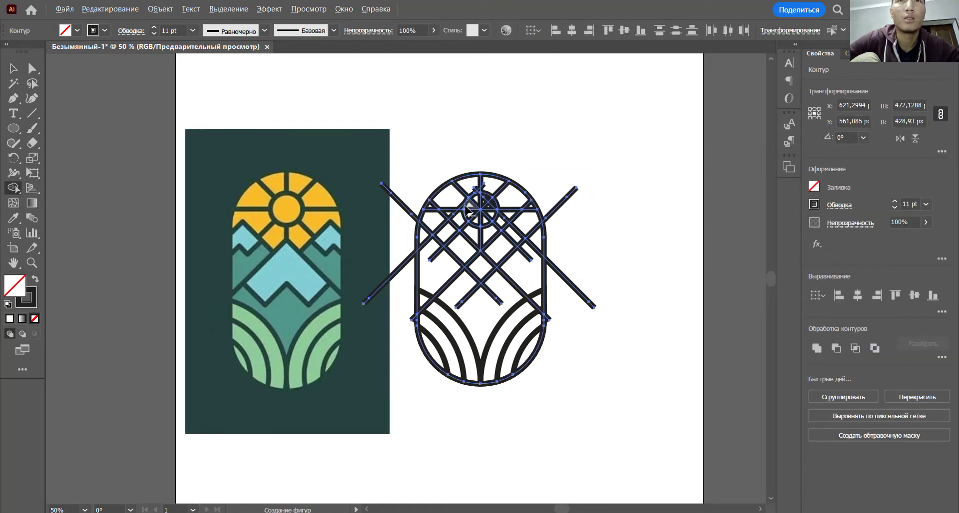
scroll(468, 209, up, 1)
mouse_move(468, 204)
mouse_down()
mouse_move(489, 215)
mouse_move(489, 207)
mouse_up()
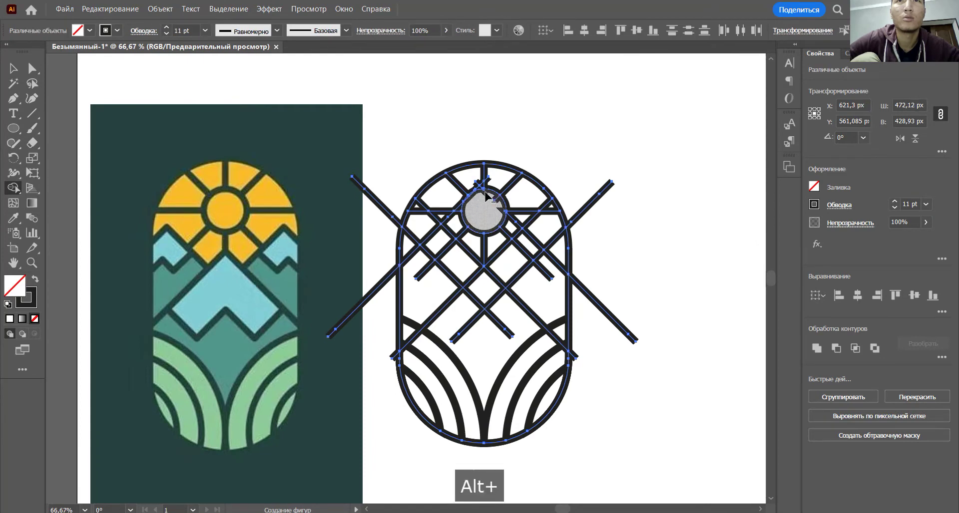
- Remove the short diagonal stubs around the top of the sun circle with Shape Builder
scroll(485, 195, up, 3)
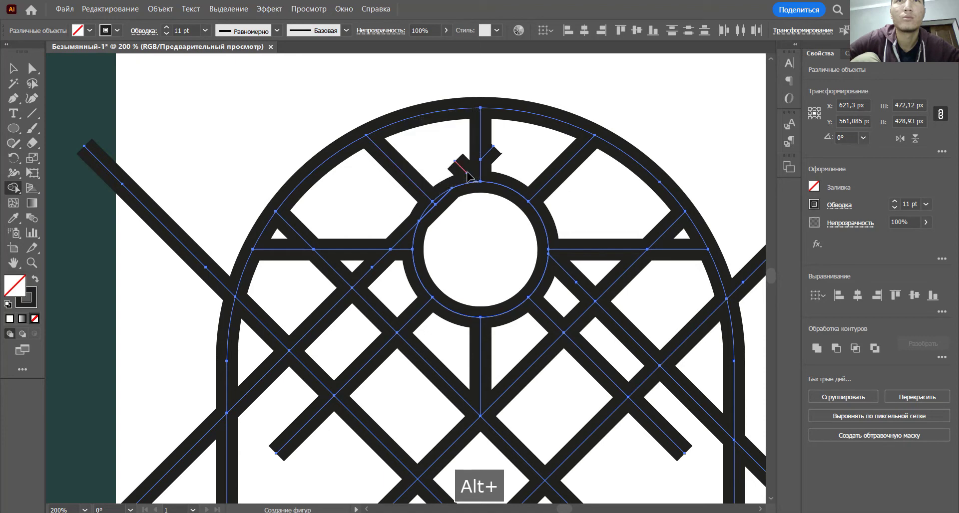
alt+click(468, 175)
alt+click(490, 157)
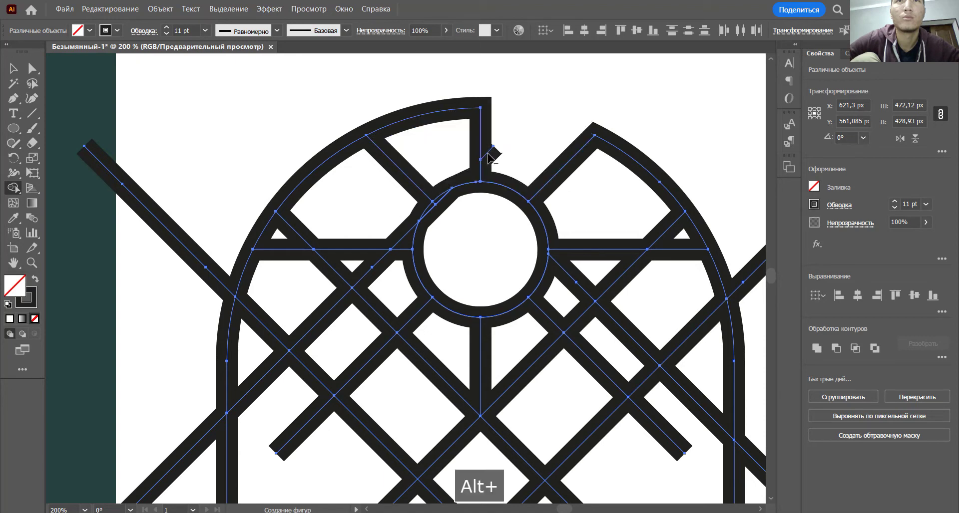
key(ctrl+z)
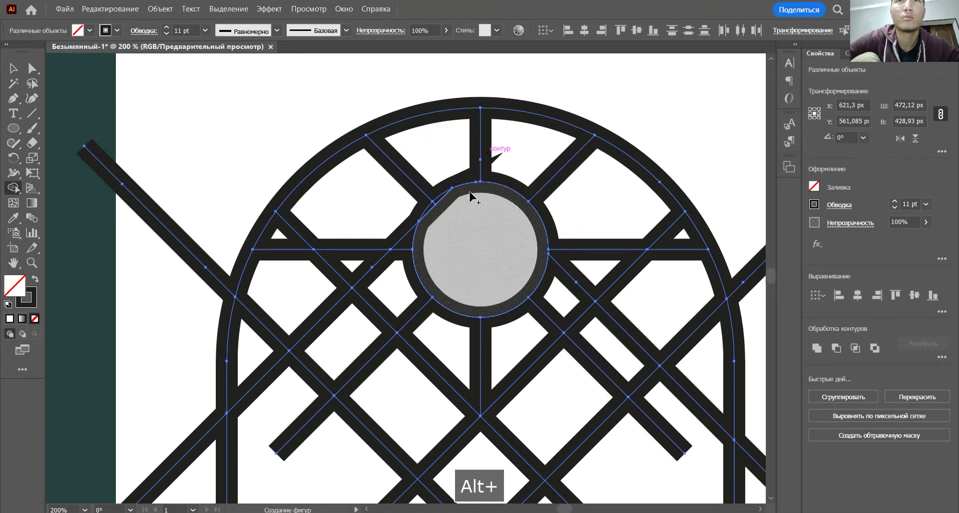
scroll(487, 164, up, 5)
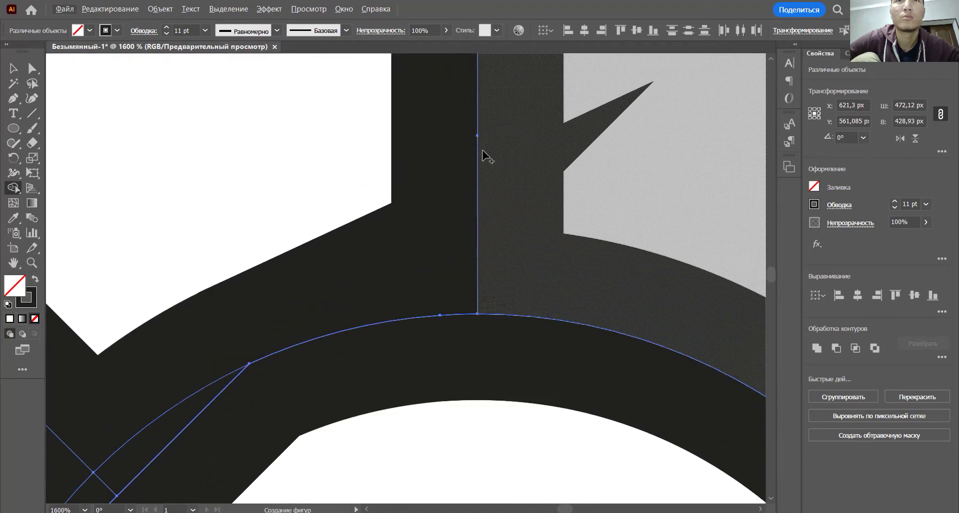
scroll(482, 150, down, 4)
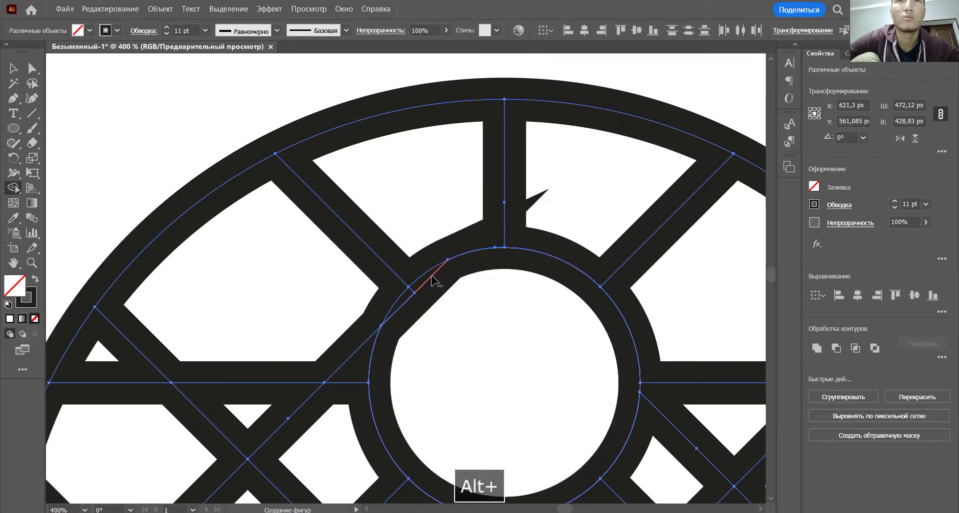
scroll(410, 310, down, 1)
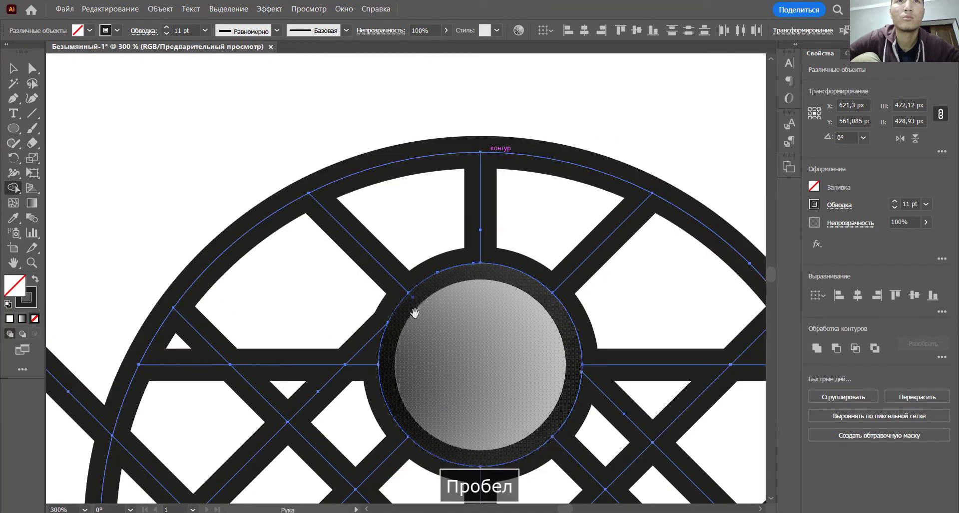
- Remove the leftover diagonal segments running into the left side of the sun circle
drag(415, 313, 433, 226)
alt+click(386, 261)
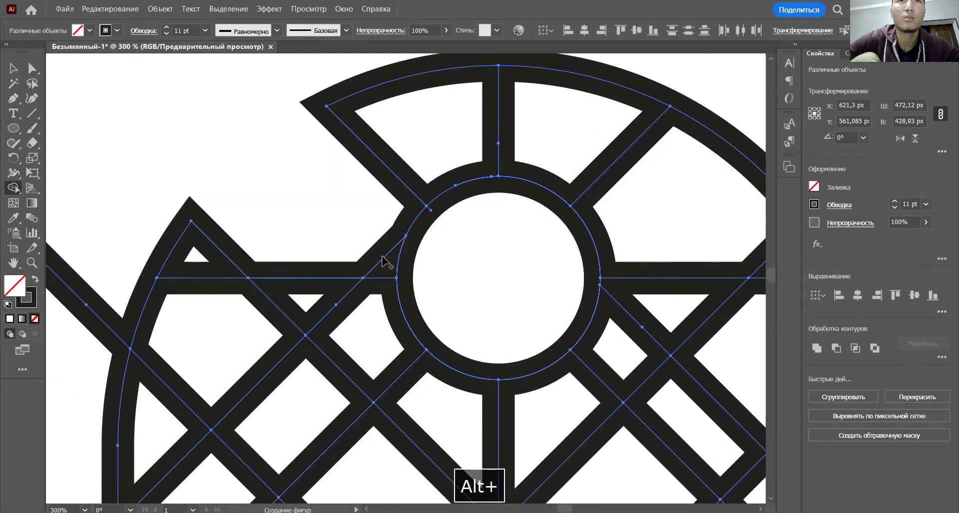
key(ctrl+z)
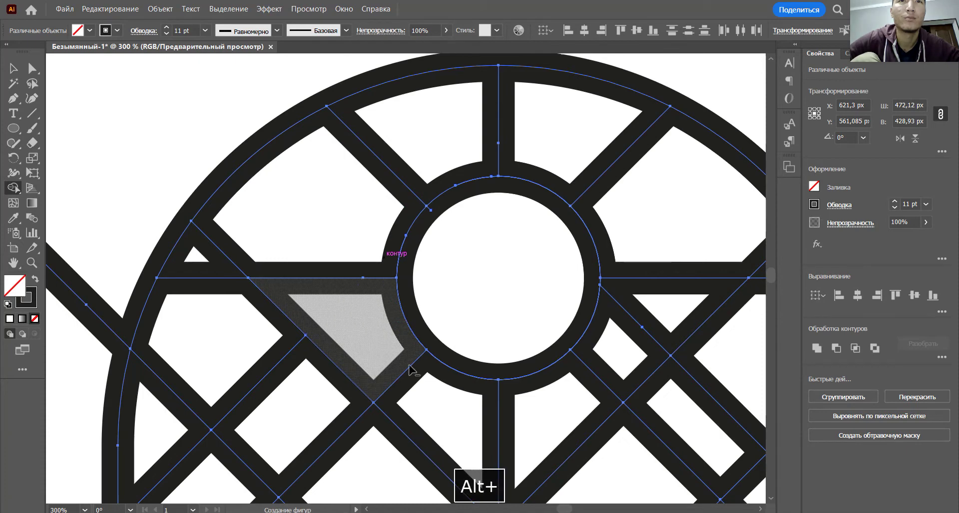
scroll(417, 380, down, 2)
drag(435, 269, 467, 278)
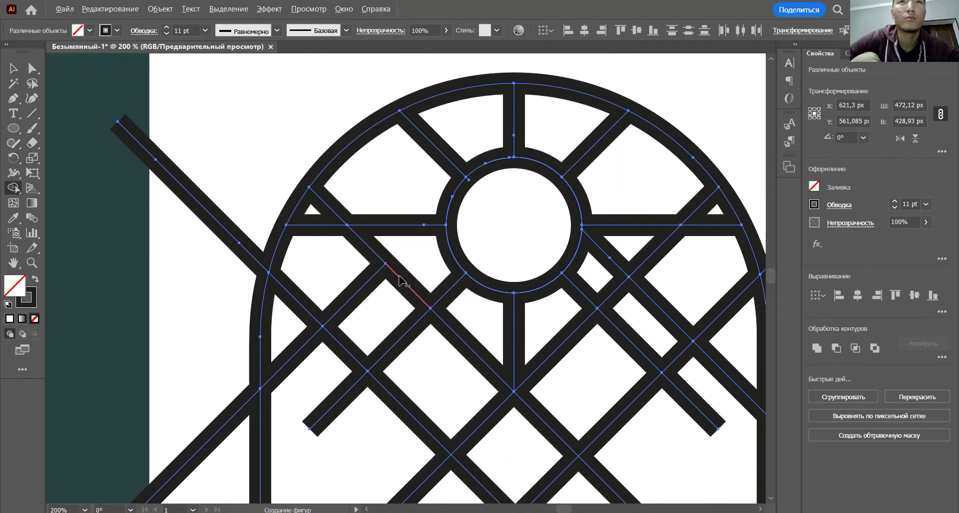
scroll(433, 285, down, 1)
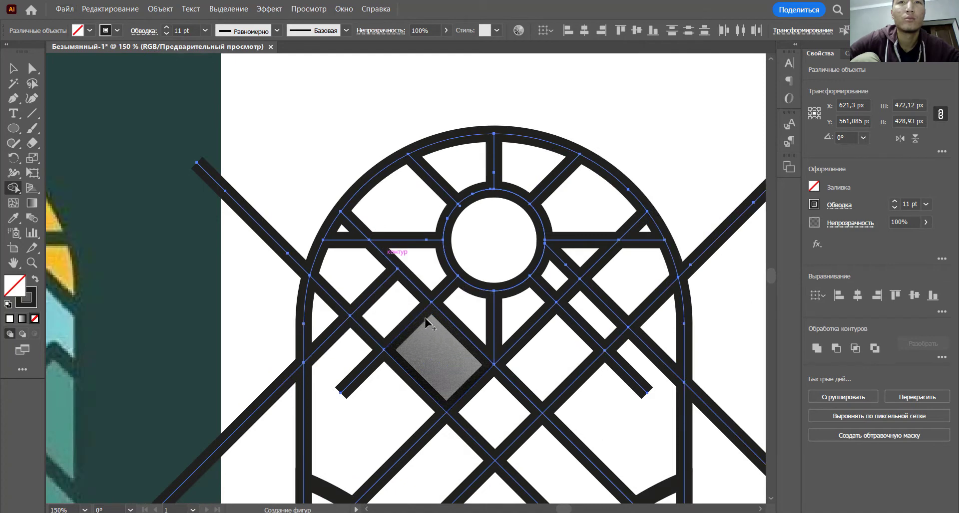
- Trim the left diagonal cross into a small mountain peak, removing its segments above the peak and outside the capsule
drag(427, 323, 439, 281)
mouse_move(416, 282)
mouse_down()
mouse_move(402, 265)
mouse_move(464, 307)
mouse_move(449, 300)
mouse_up()
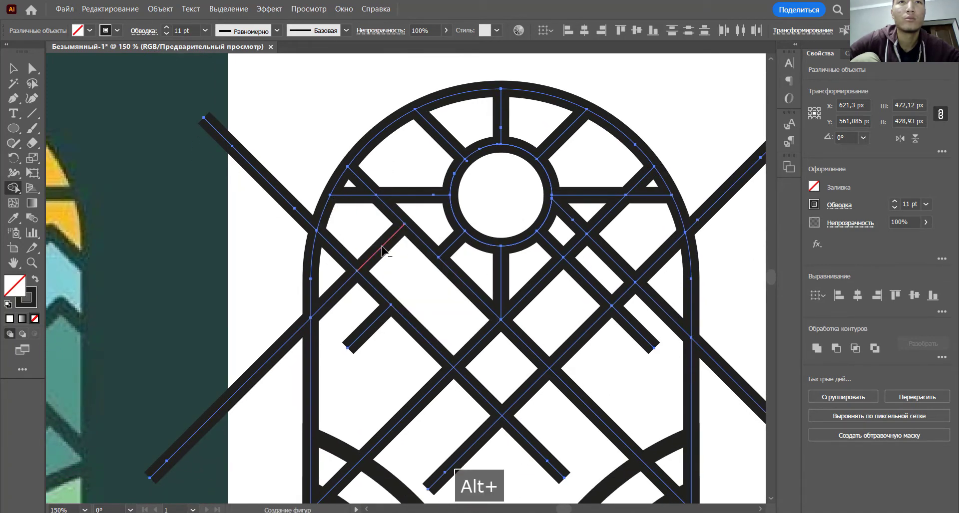
alt+click(382, 248)
key(ctrl+z)
key(ctrl+z)
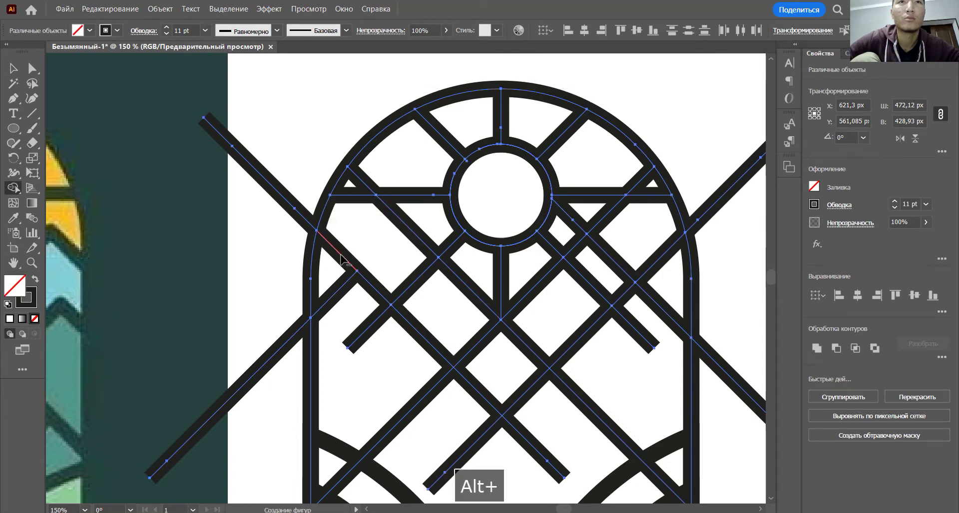
drag(345, 240, 295, 210)
alt+click(292, 206)
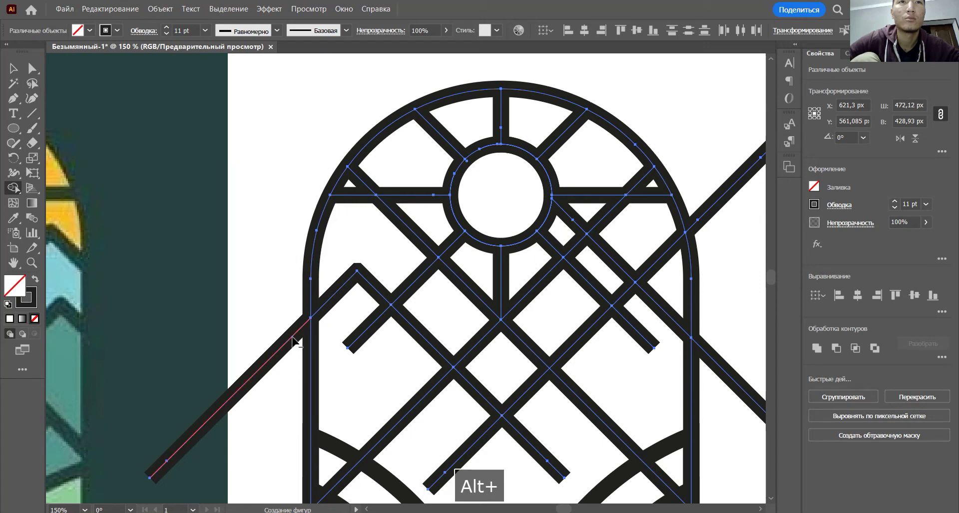
alt+click(294, 341)
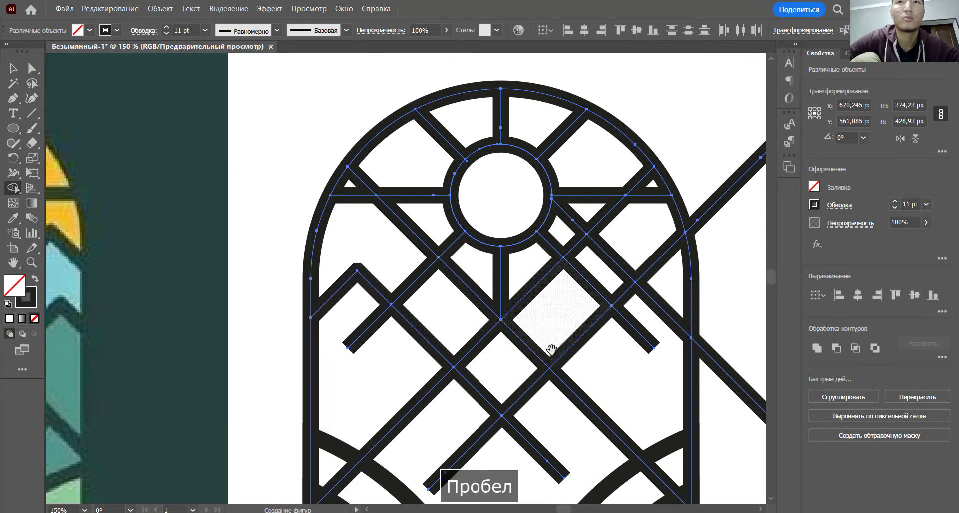
- Remove the side crosses' overlapping diagonal segments inside the central mountain
drag(521, 424, 472, 380)
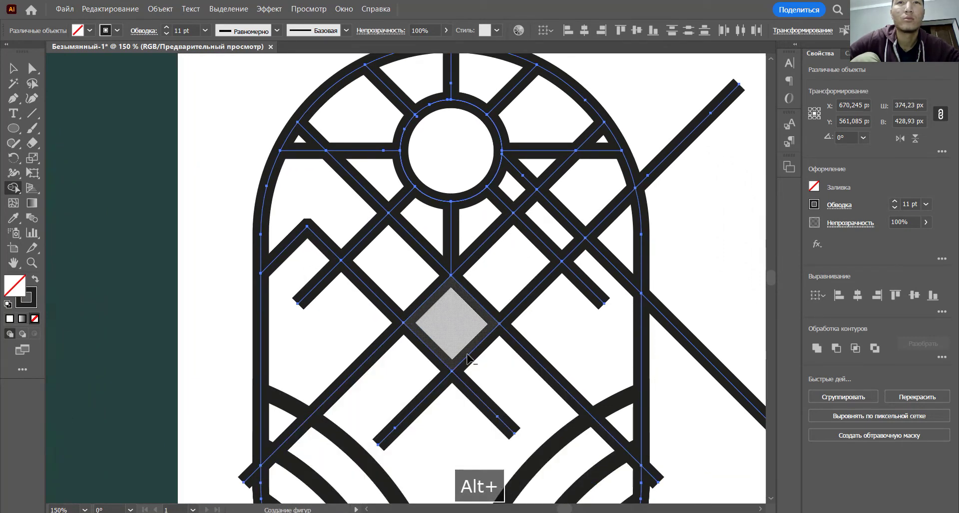
alt+click(470, 354)
alt+click(441, 361)
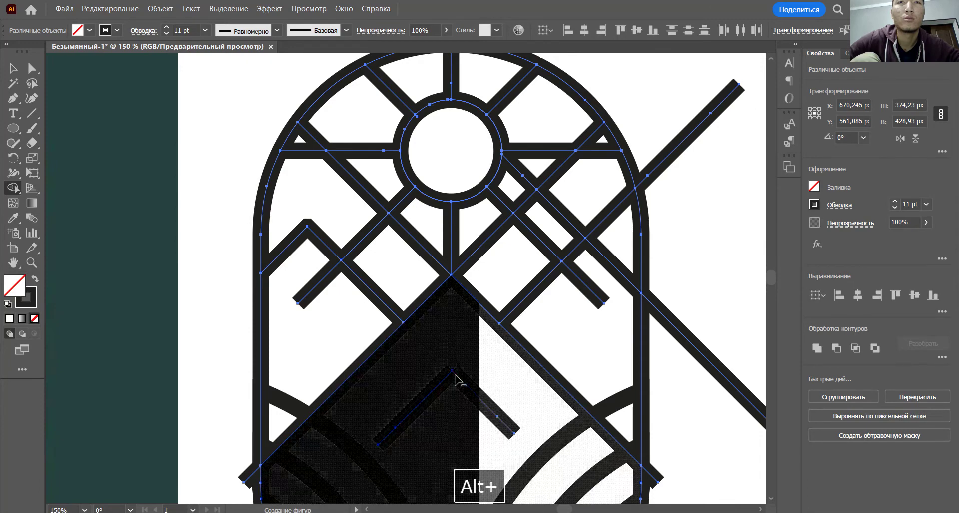
alt+click(467, 385)
alt+click(440, 384)
- Remove the lower sun-ray ends that pass below the side mountain slopes and the central cross's arms above the main peak
drag(592, 294, 570, 306)
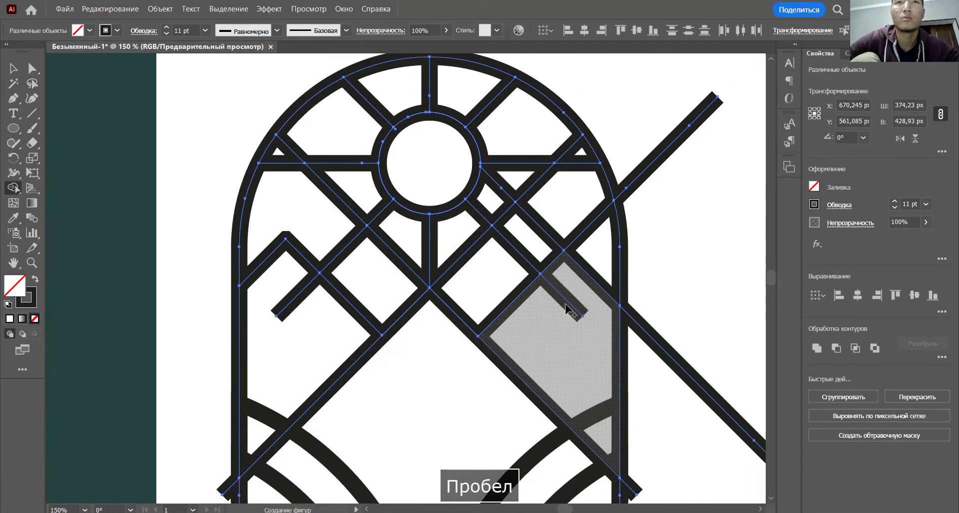
alt+click(588, 286)
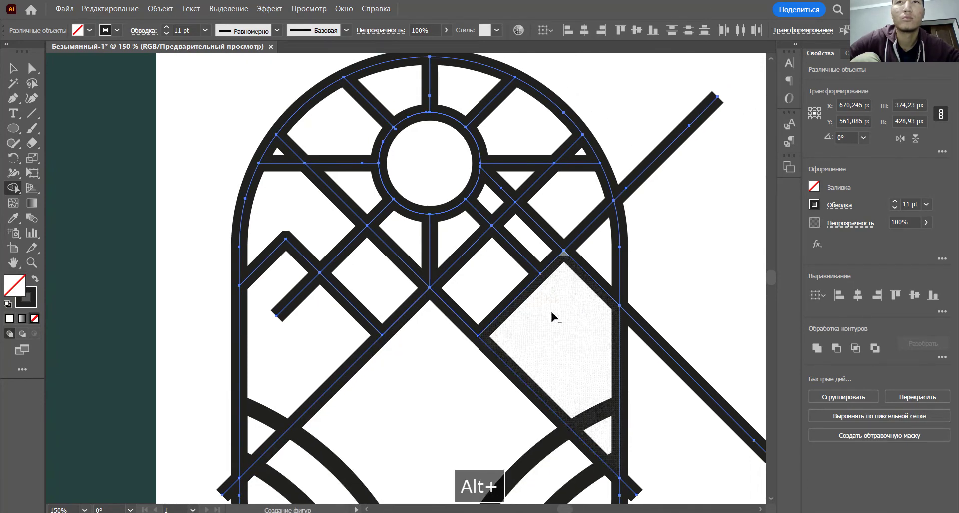
alt+click(297, 294)
scroll(369, 295, down, 2)
drag(369, 295, 395, 292)
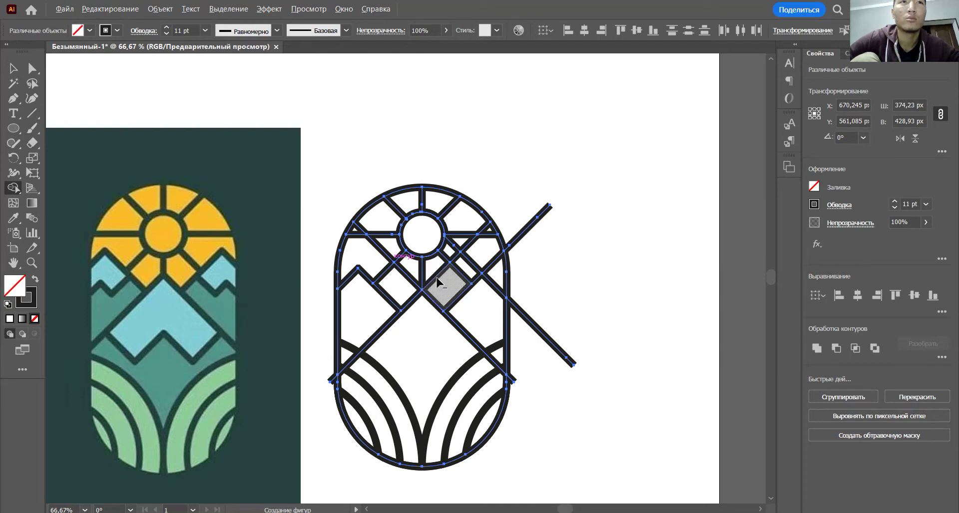
alt+click(407, 275)
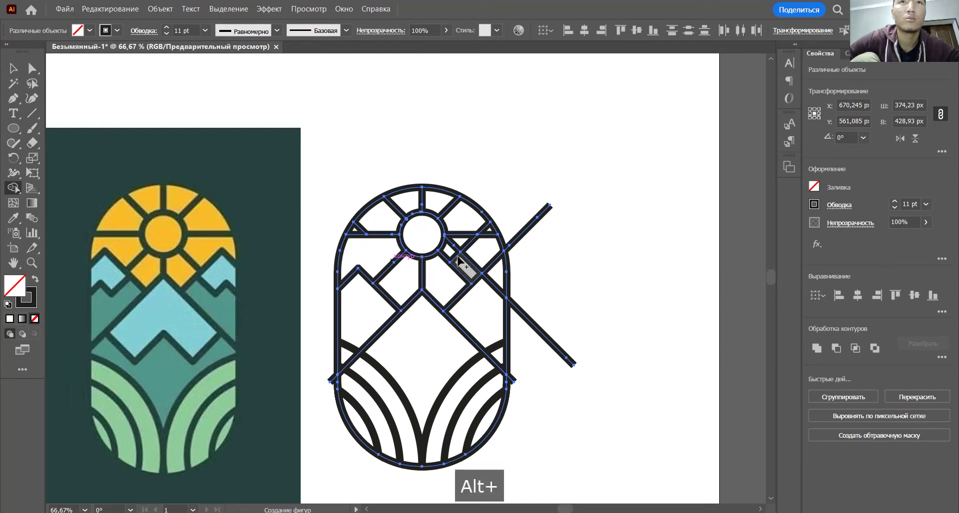
- Remove the remaining diagonal segments above and below the horizontal ray to the right of the sun
scroll(458, 259, up, 3)
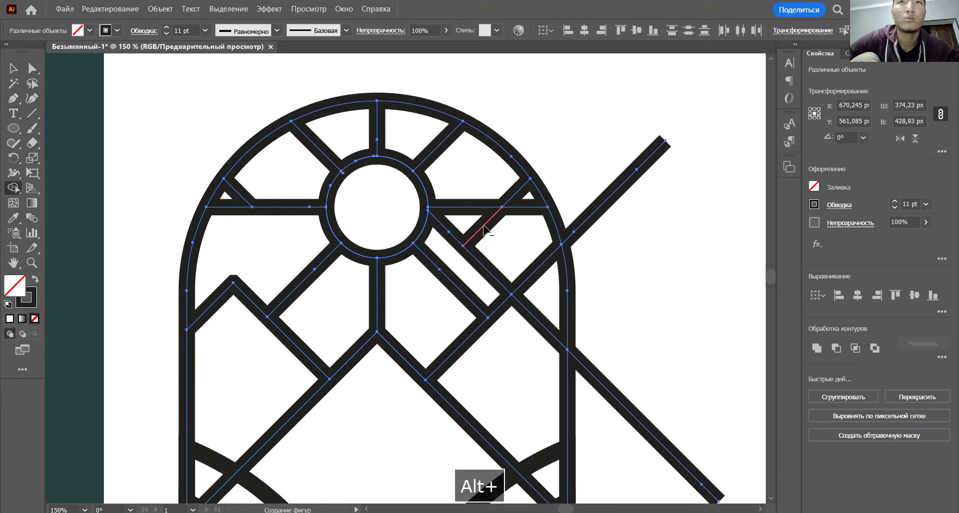
alt+click(483, 231)
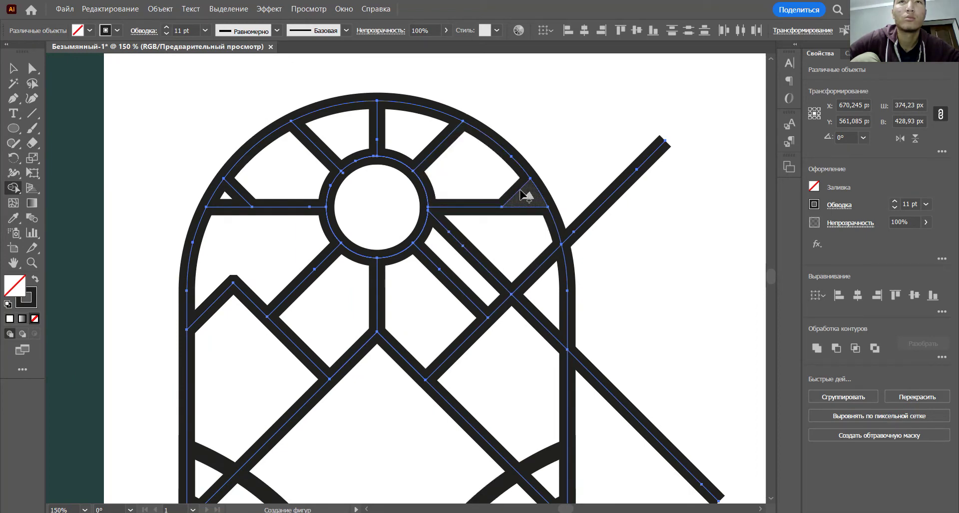
drag(523, 191, 519, 193)
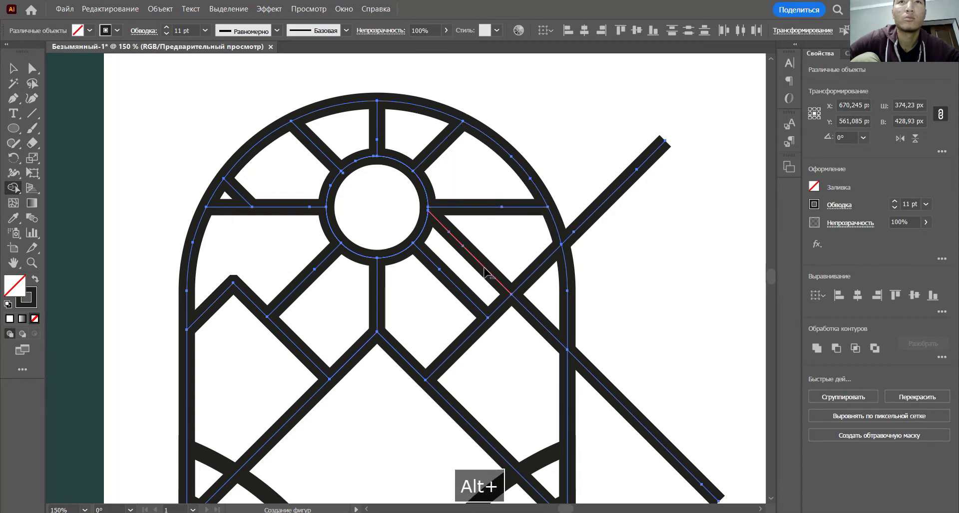
- Trim the right diagonal cross into a small mountain peak, removing its segments above the peak and outside the capsule
alt+click(497, 280)
alt+click(536, 276)
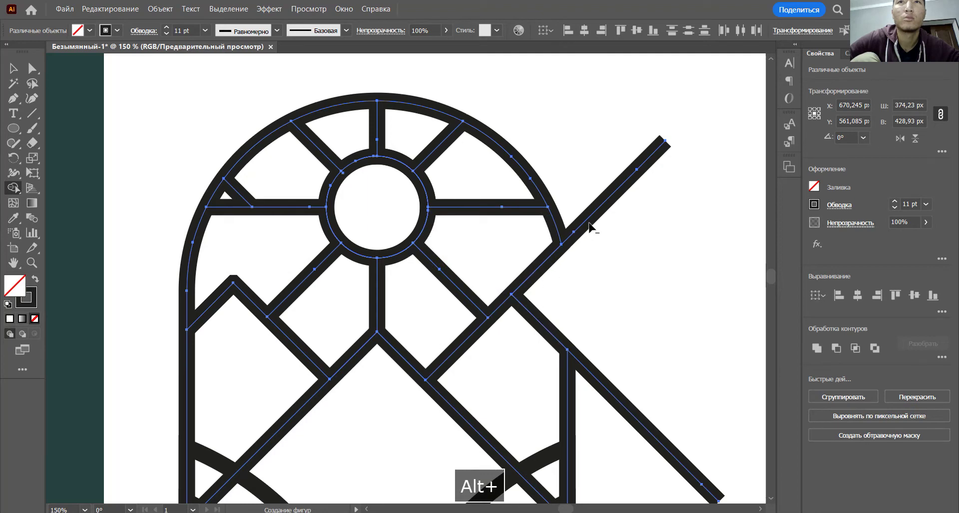
key(ctrl+z)
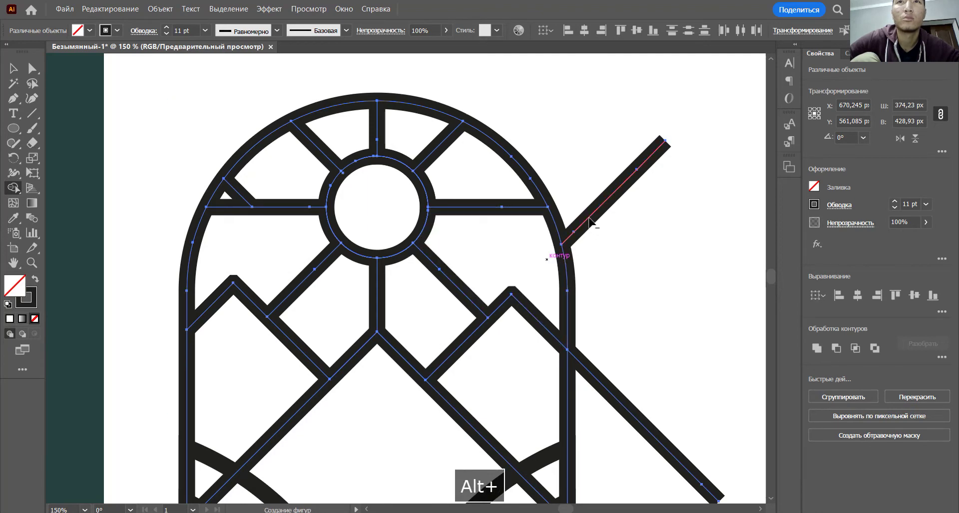
alt+click(590, 219)
alt+click(591, 374)
scroll(591, 368, down, 4)
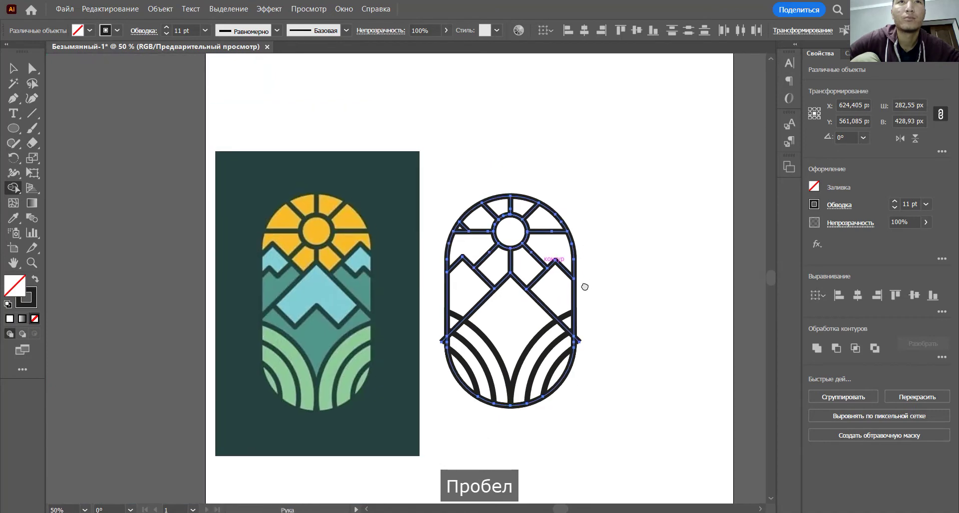
- Remove the leftover diagonal segment above the horizontal ray to the left of the sun with Shape Builder, and deselect the artwork
scroll(491, 246, up, 2)
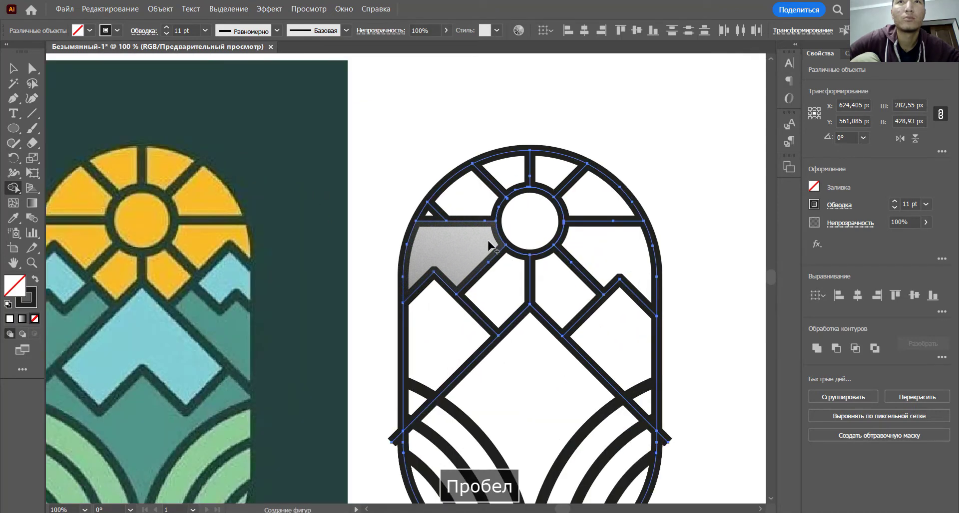
alt+click(437, 213)
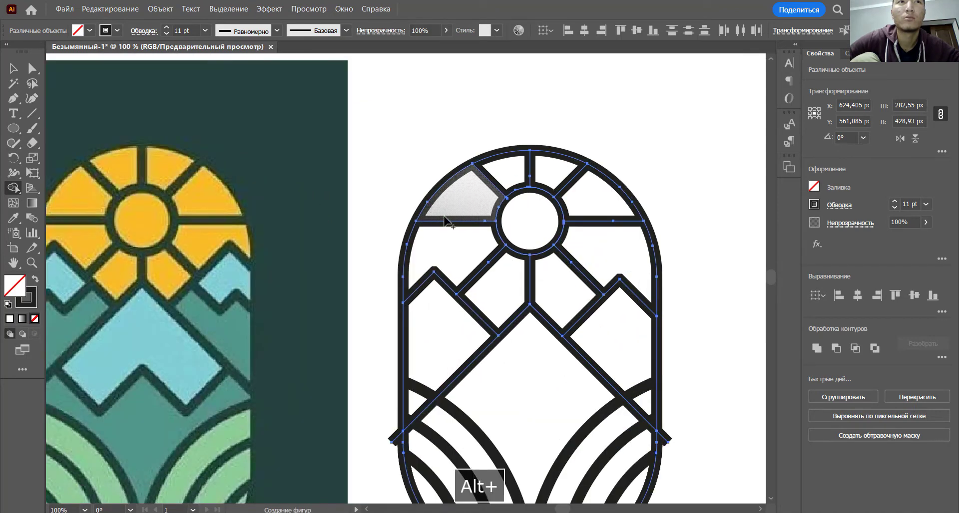
scroll(444, 231, down, 1)
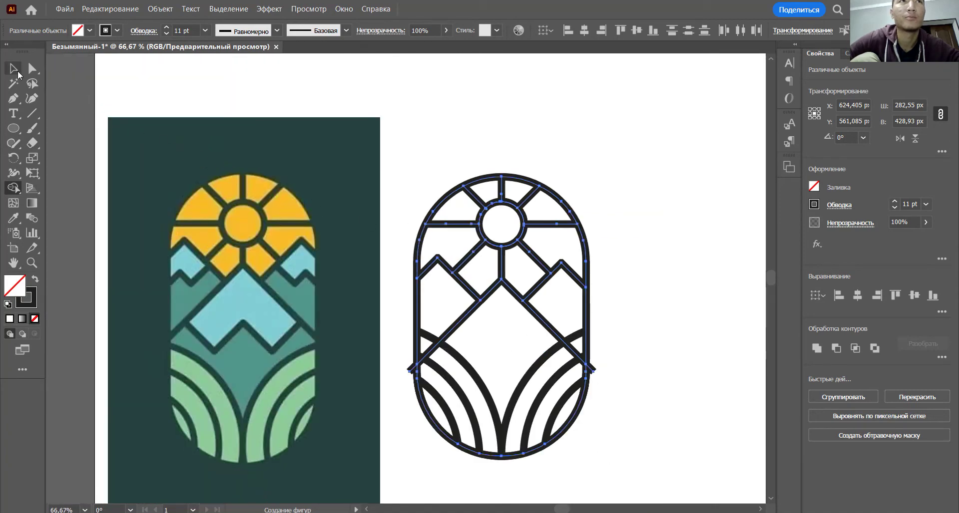
click(18, 73)
click(437, 165)
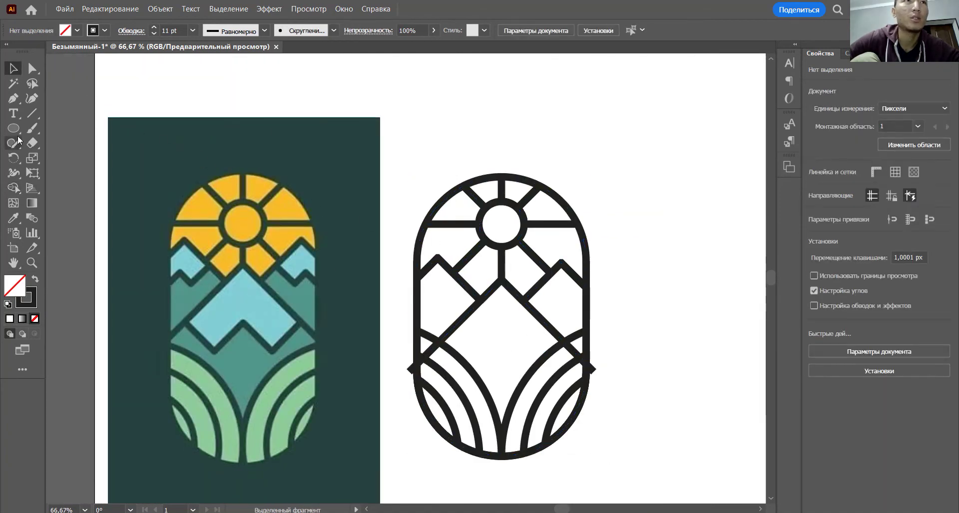
- Draw a zigzag snow line with the Pen tool across the left small mountain, from its right slope to the capsule's edge
click(13, 99)
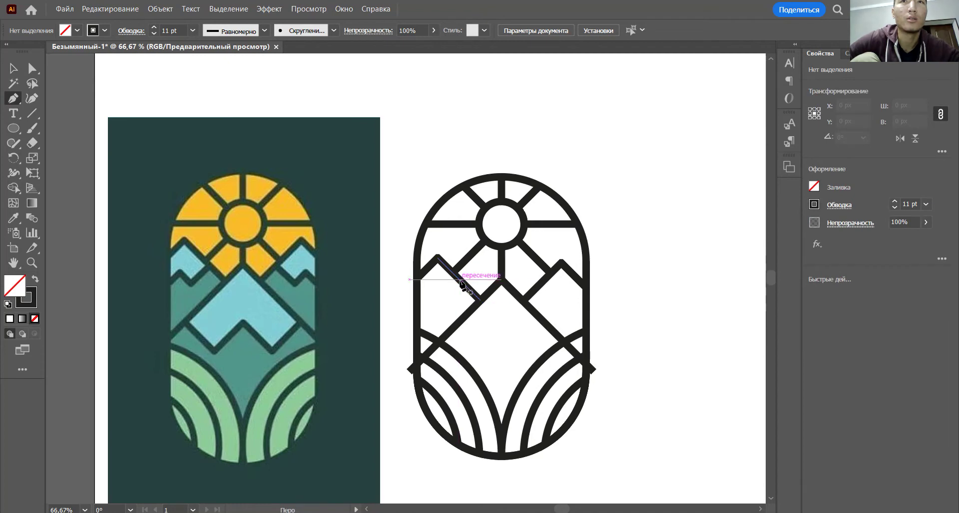
click(459, 279)
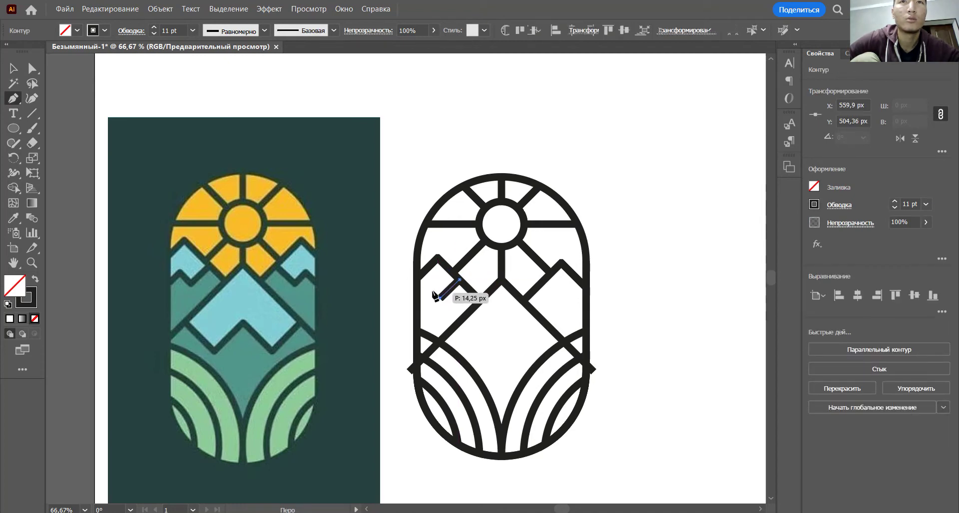
click(441, 298)
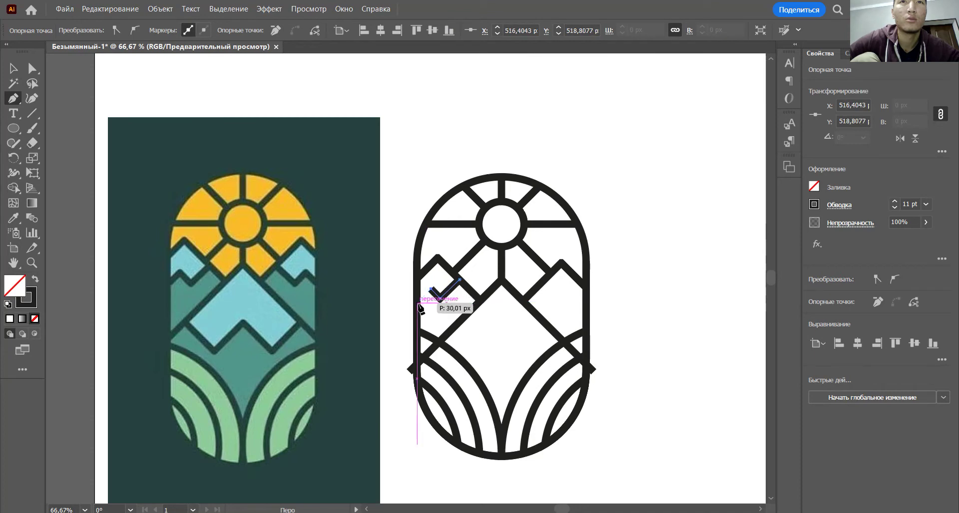
click(418, 303)
key(v)
click(739, 218)
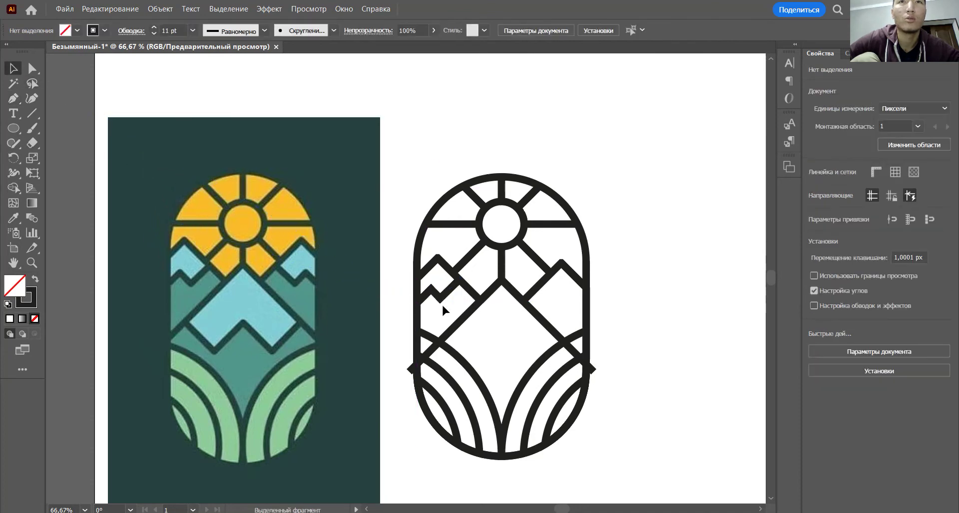
right_click(442, 298)
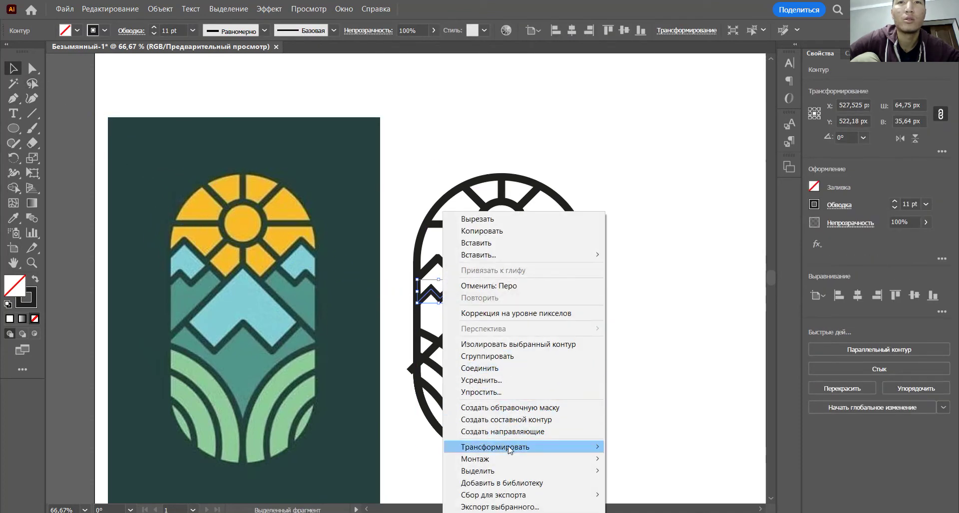
mouse_move(500, 447)
click(682, 393)
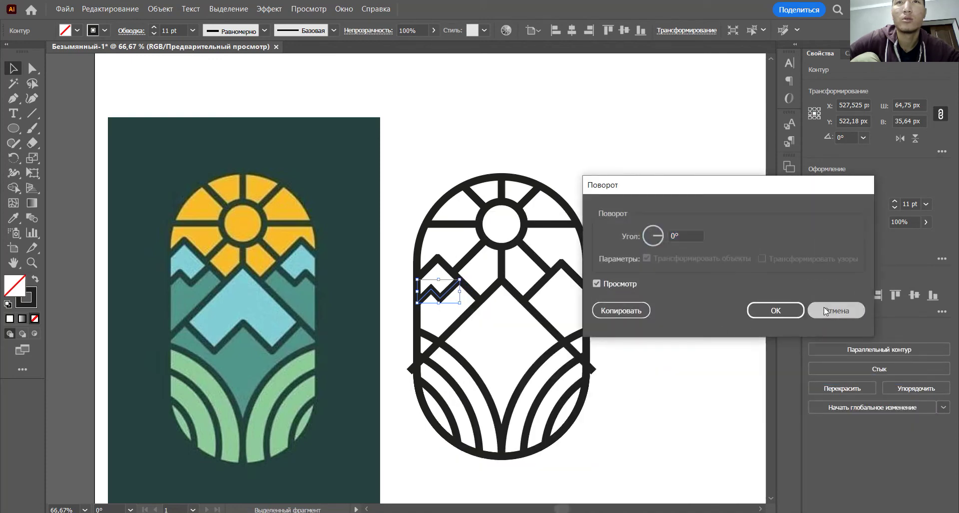
click(762, 308)
- Create a copy of the left mountain's snow line reflected about the vertical axis
right_click(448, 299)
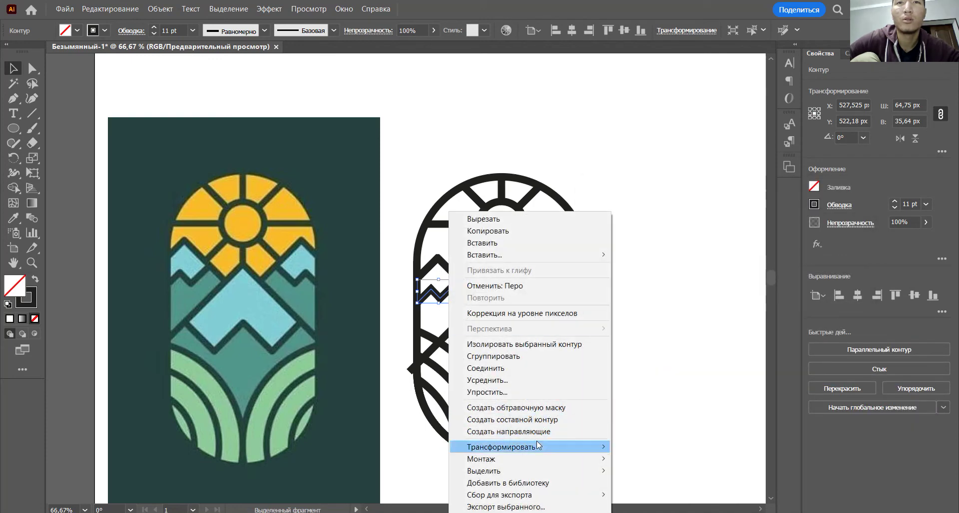
mouse_move(499, 447)
click(669, 392)
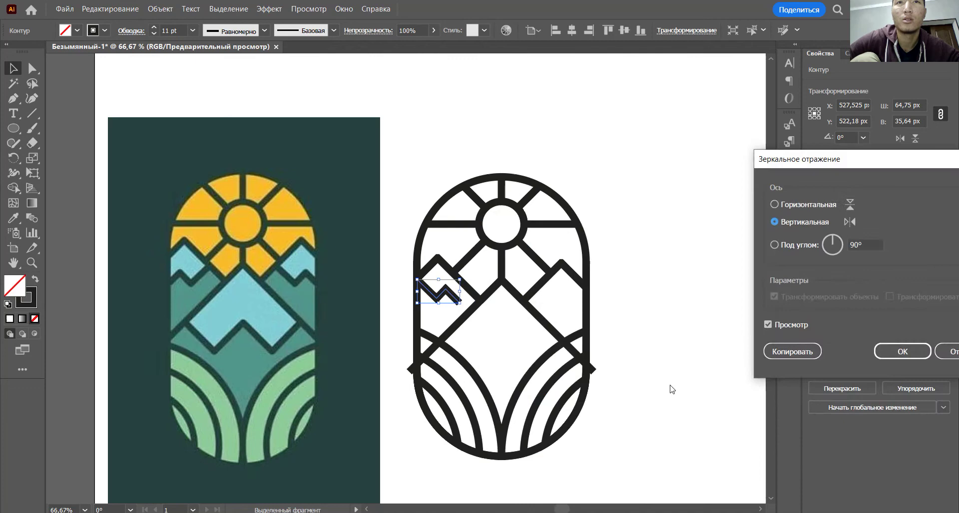
click(792, 351)
- Move the mirrored snow line horizontally onto the right small mountain, fitting it between its left slope and the capsule's edge
drag(438, 295, 559, 300)
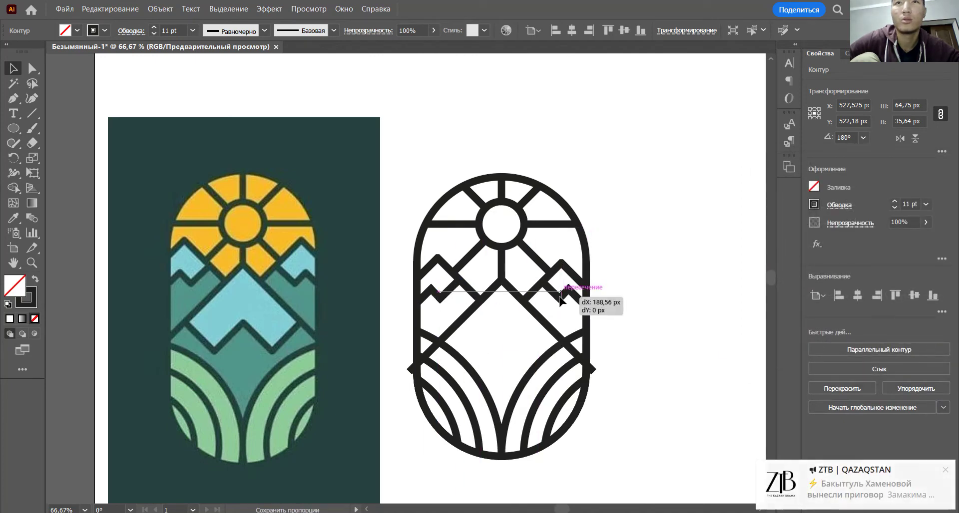
drag(560, 296, 552, 292)
click(626, 296)
scroll(554, 292, up, 1)
click(639, 291)
scroll(637, 287, down, 1)
key(space)
drag(654, 296, 650, 285)
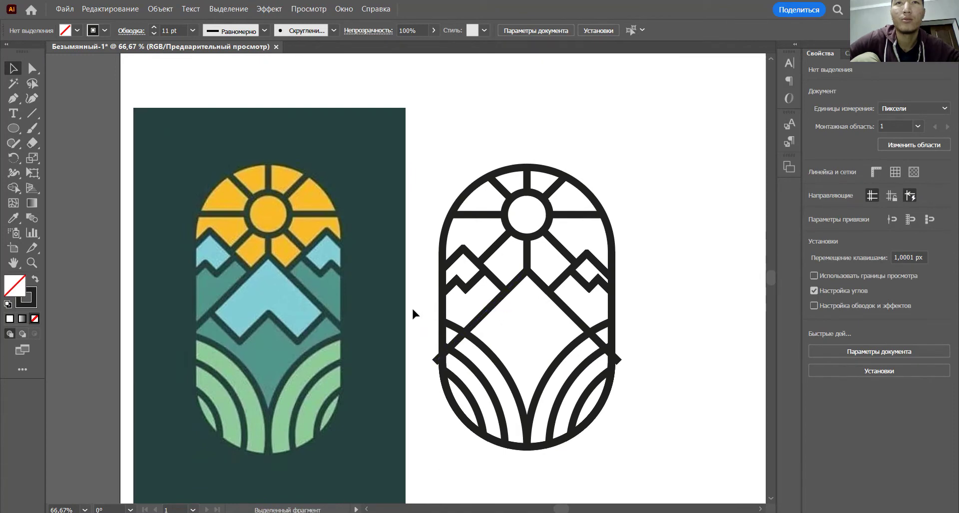
- Trim both lower ends of the central mountain's slopes with Shape Builder where they cross the outer field curves and stick out of the capsule
click(483, 321)
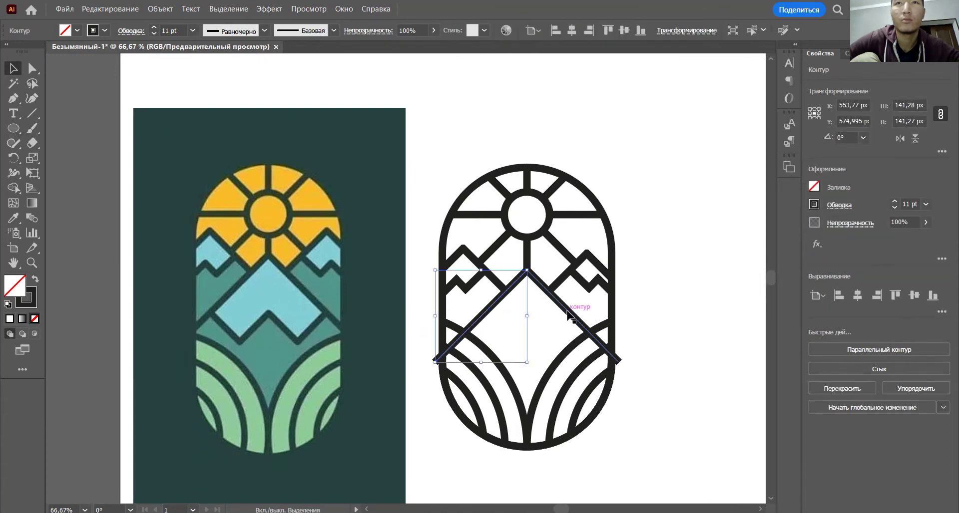
shift+click(566, 353)
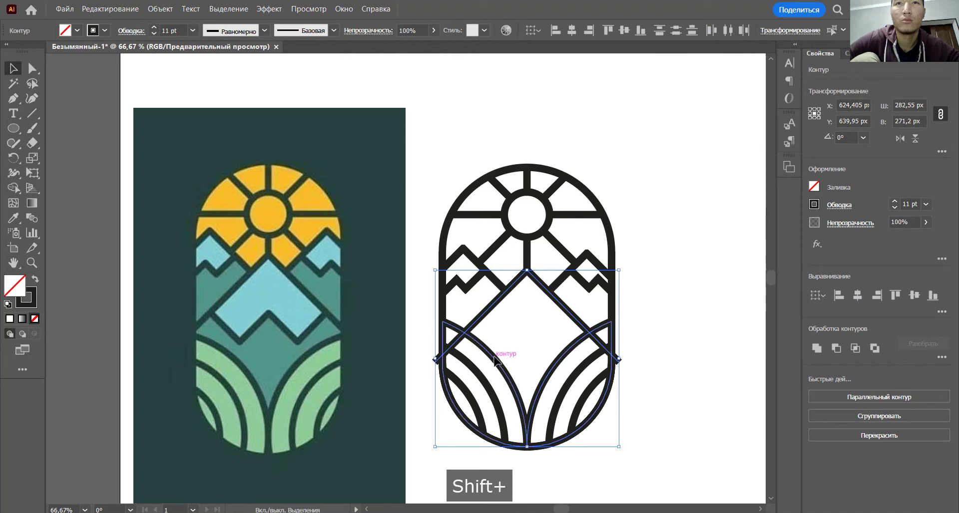
click(13, 187)
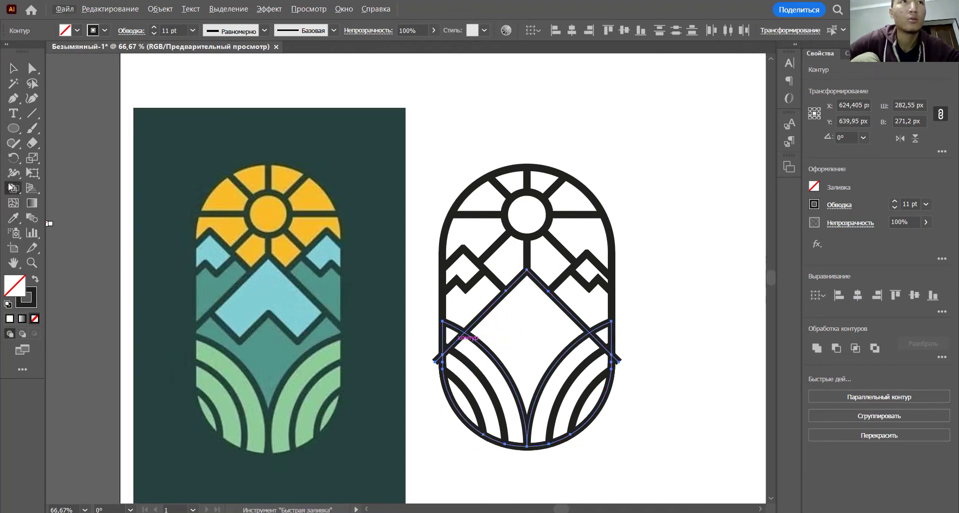
drag(10, 188, 55, 188)
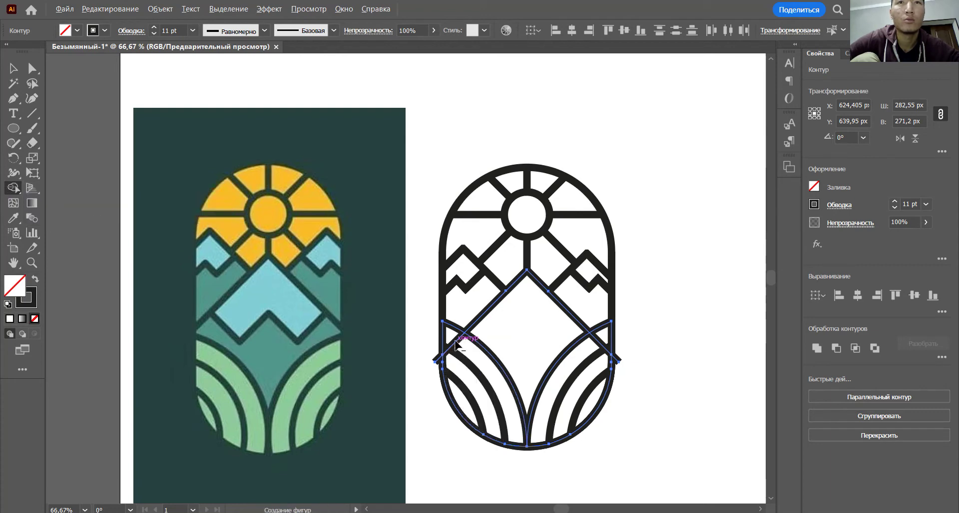
alt+click(455, 344)
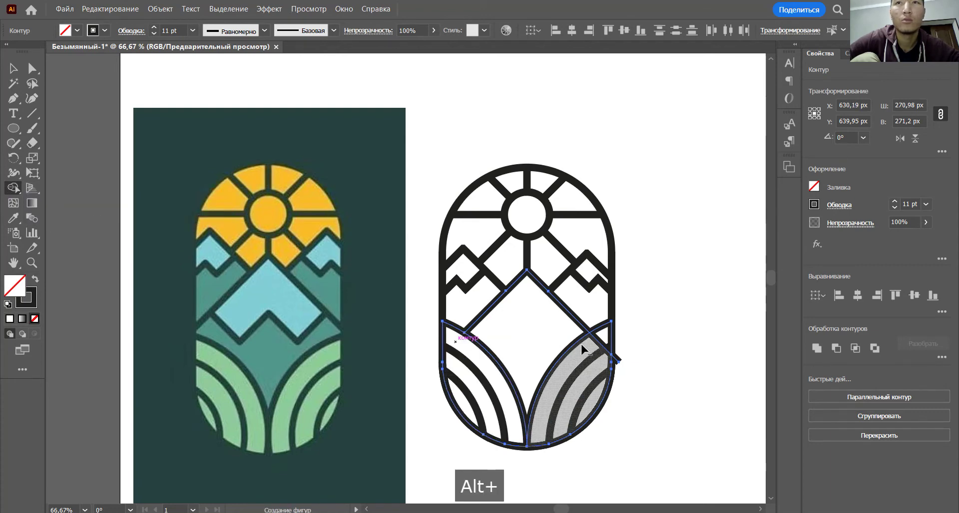
key(ctrl+z)
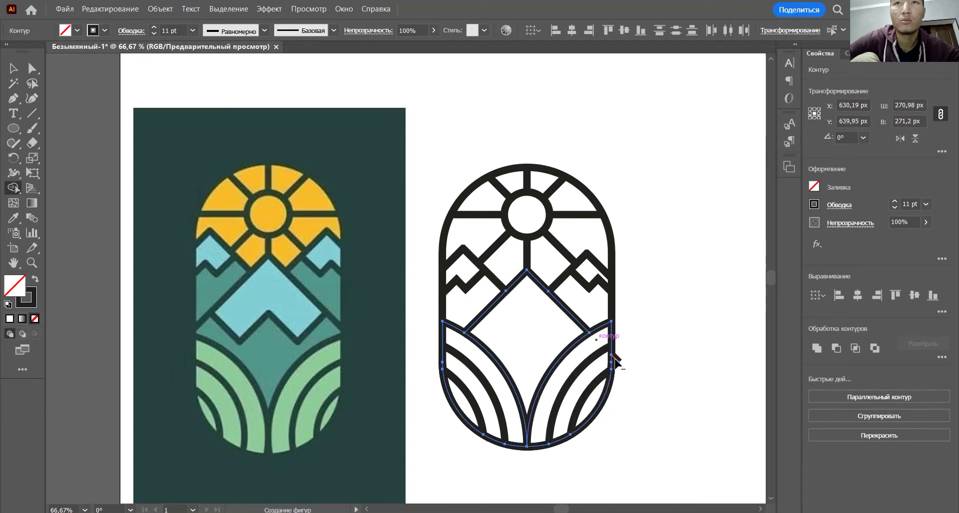
alt+click(614, 357)
key(v)
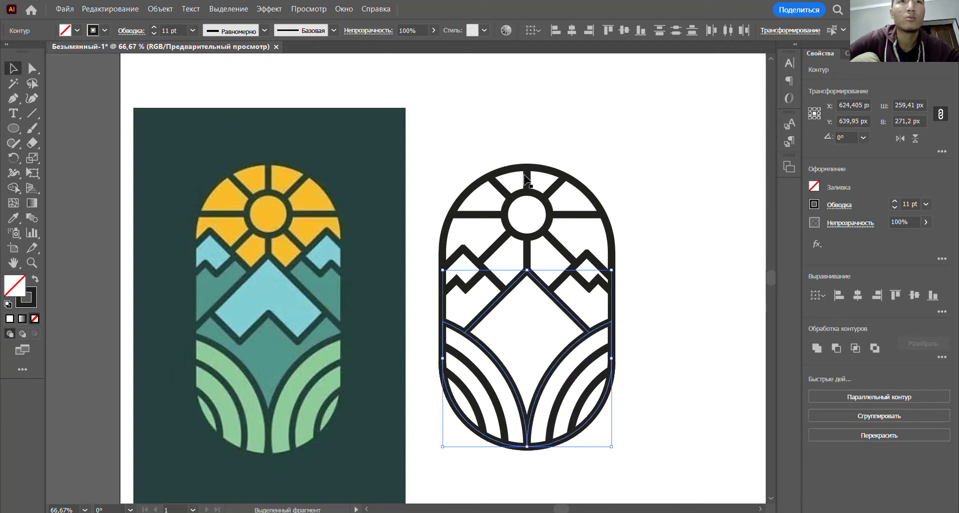
click(549, 145)
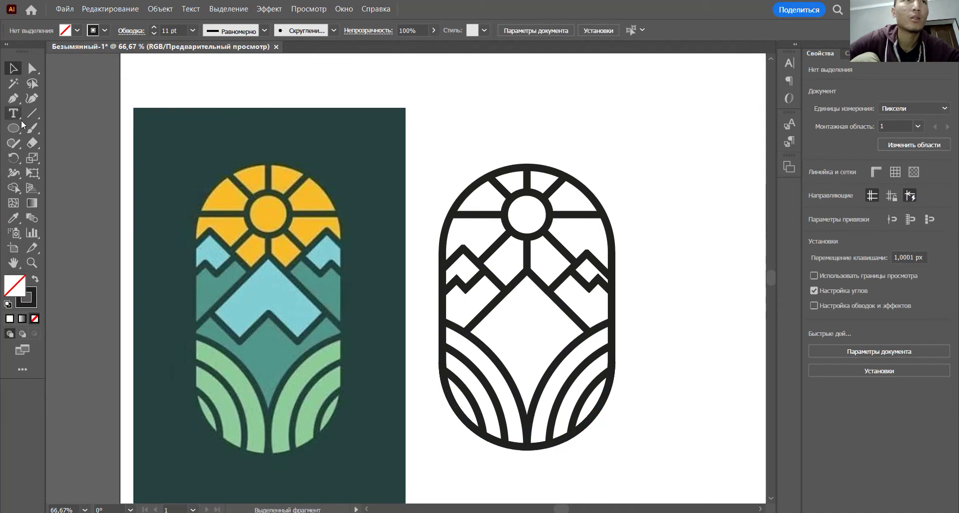
- Draw the left half of the central mountain's snow line with the Pen tool, from its vertical centre axis down and up to the left slope
click(14, 98)
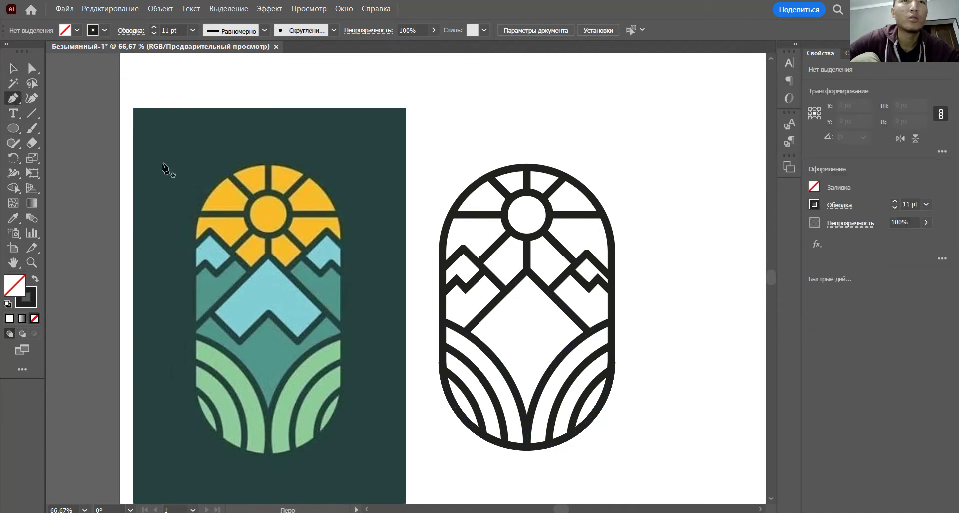
click(527, 318)
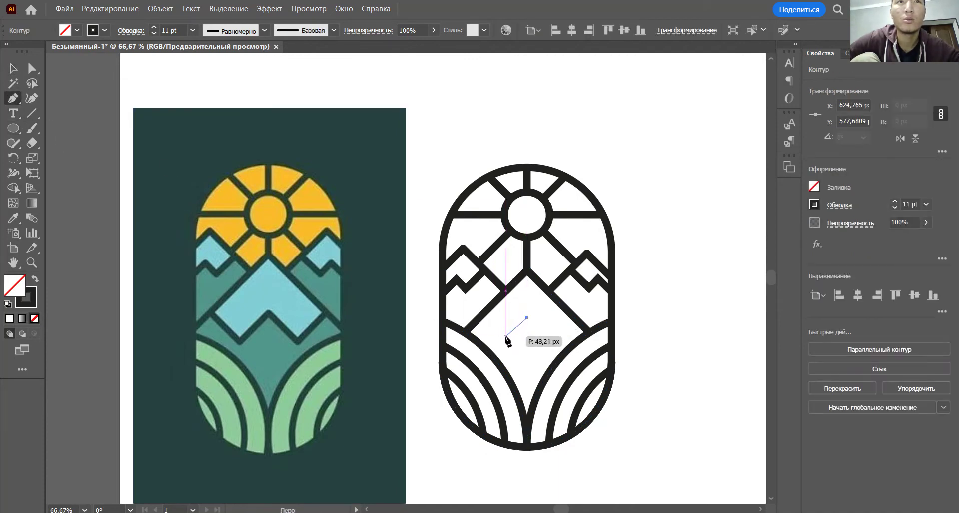
click(507, 336)
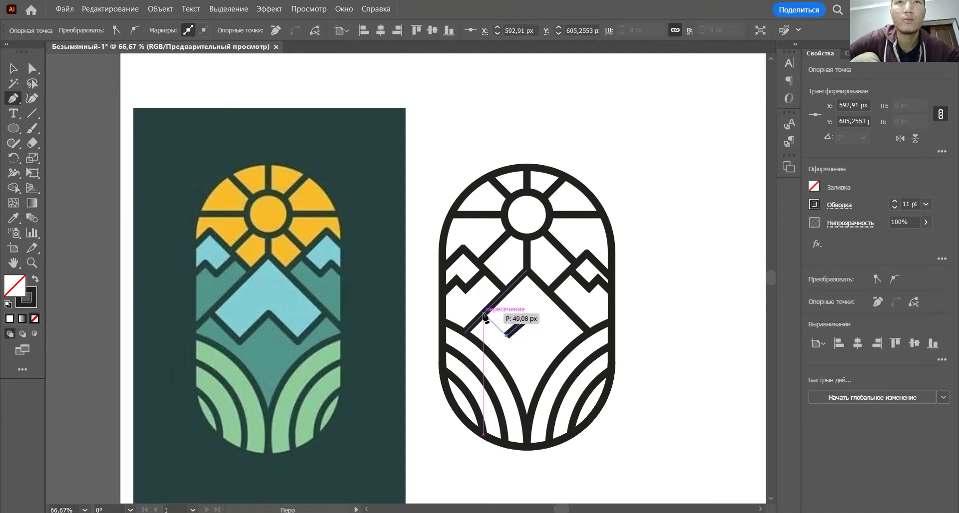
click(482, 313)
key(v)
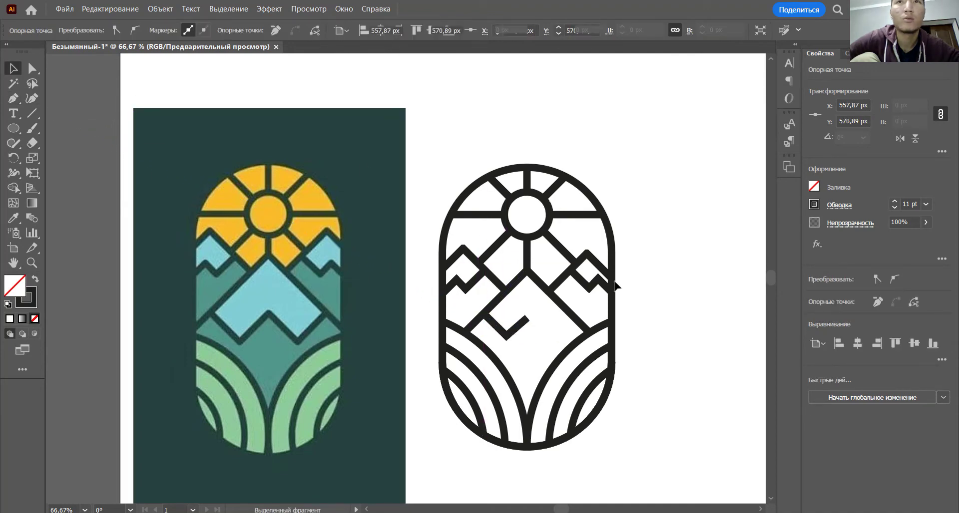
- Make a mirrored copy of the central snow line's left half and move it across to meet the right slope
click(514, 325)
right_click(516, 334)
mouse_move(569, 262)
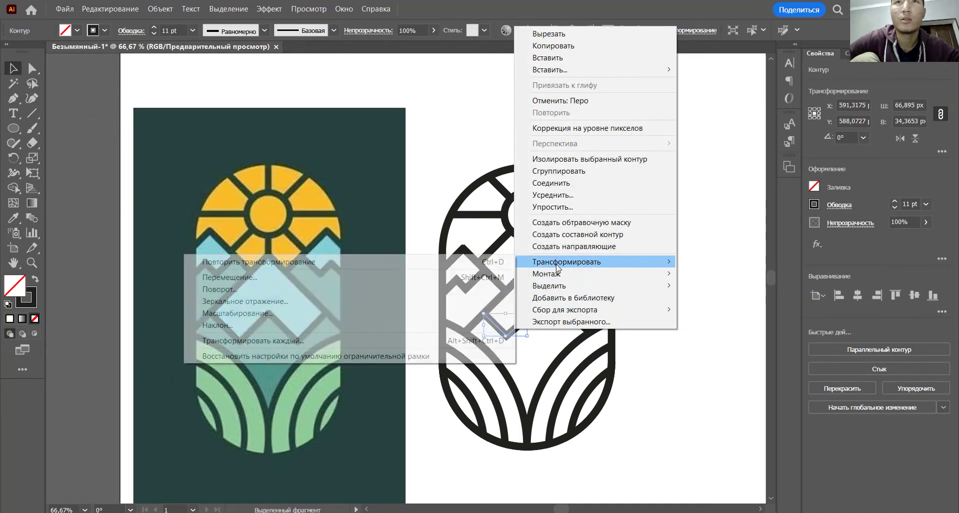
click(428, 303)
key(Return)
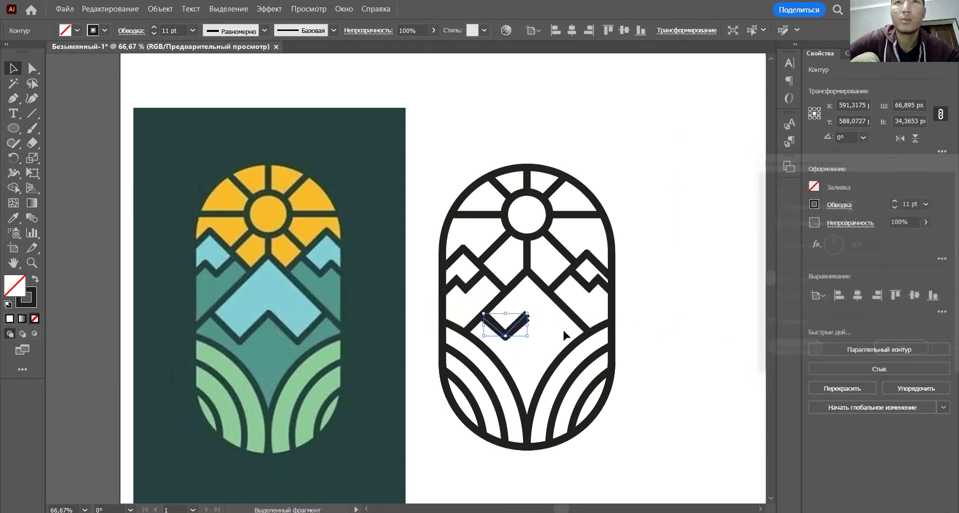
shift+click(530, 322)
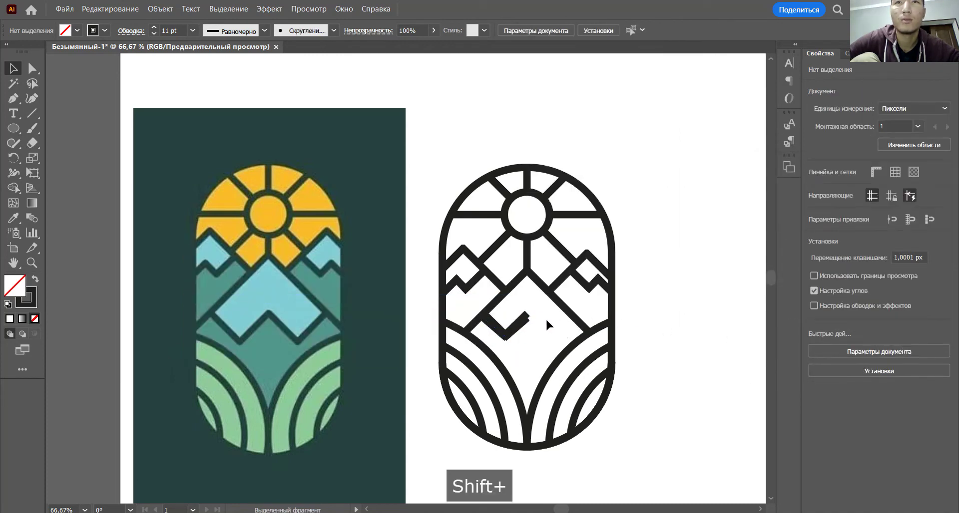
drag(495, 329, 535, 323)
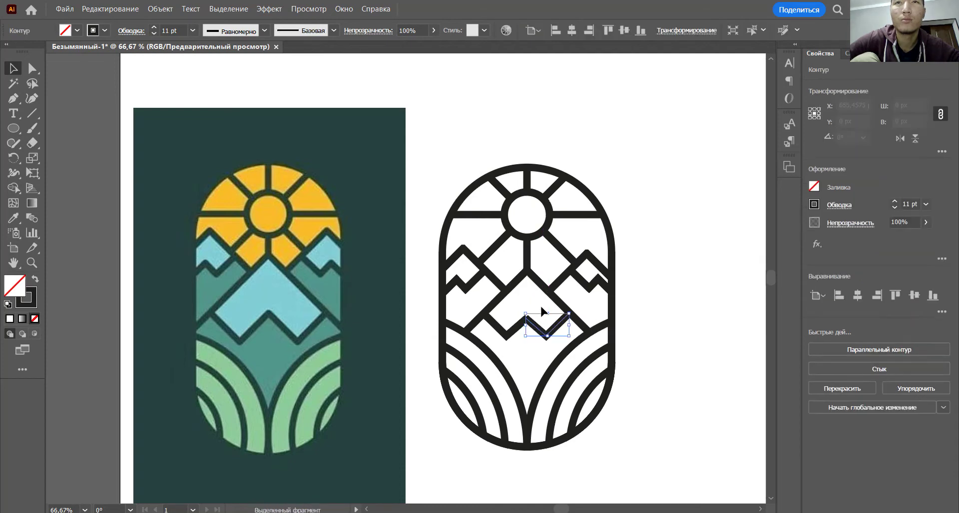
- Move the inner end point of the central snow line's right half up and outward with Direct Selection, closing the notch where both halves meet
scroll(529, 320, up, 4)
click(509, 331)
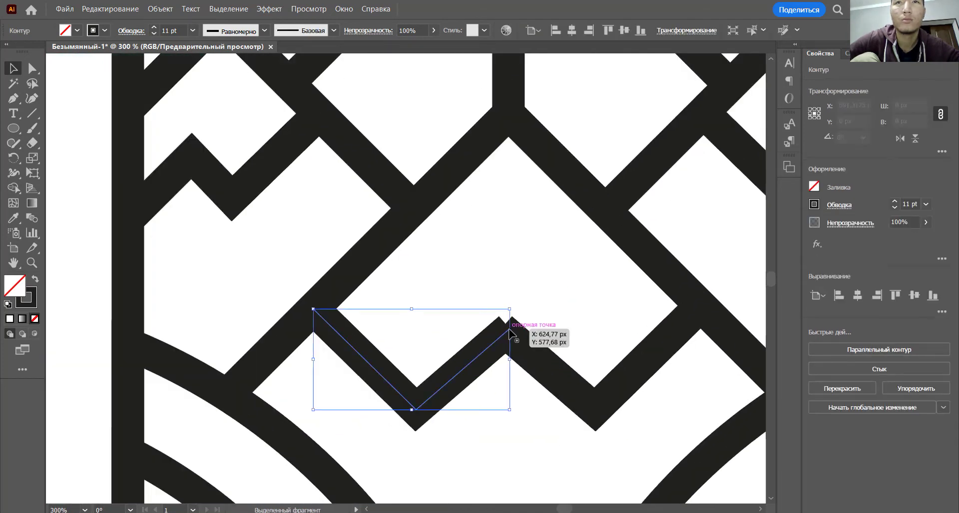
click(520, 332)
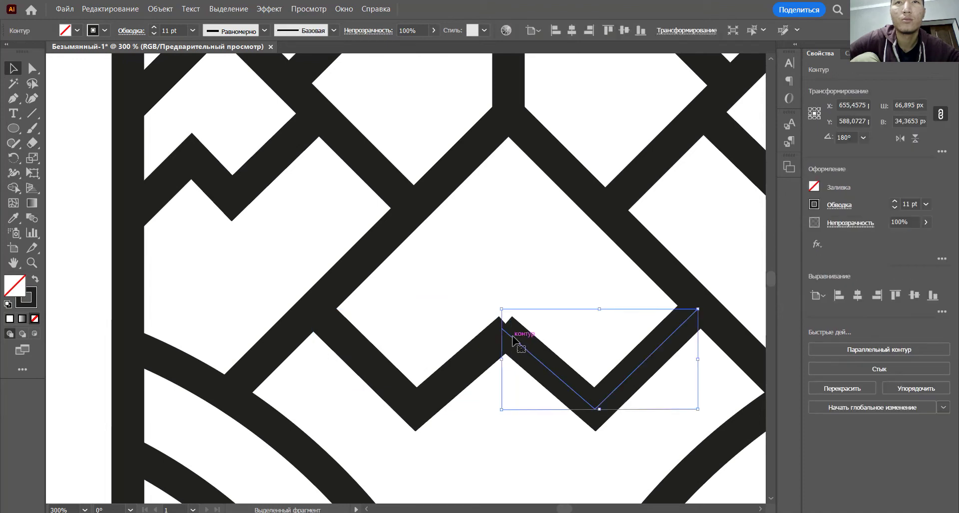
scroll(519, 330, up, 1)
scroll(523, 327, down, 5)
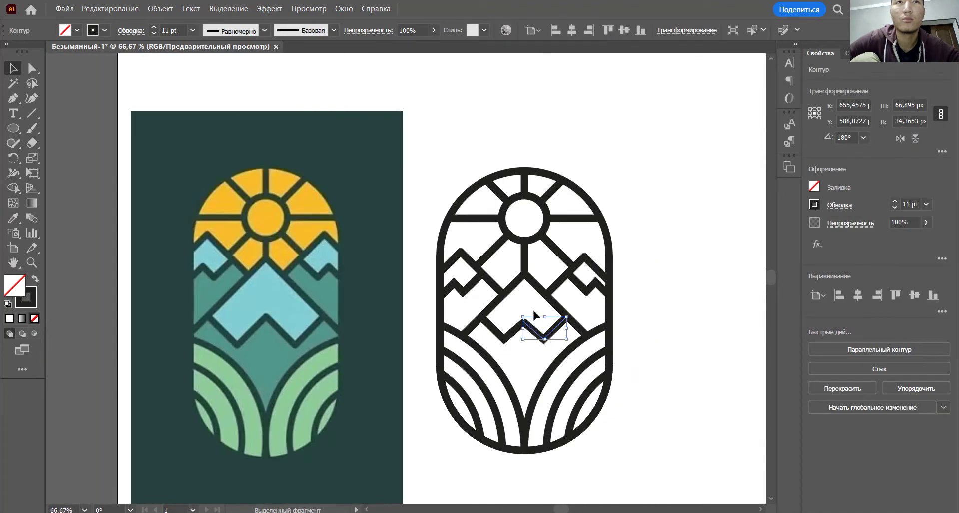
scroll(530, 299, up, 1)
click(528, 304)
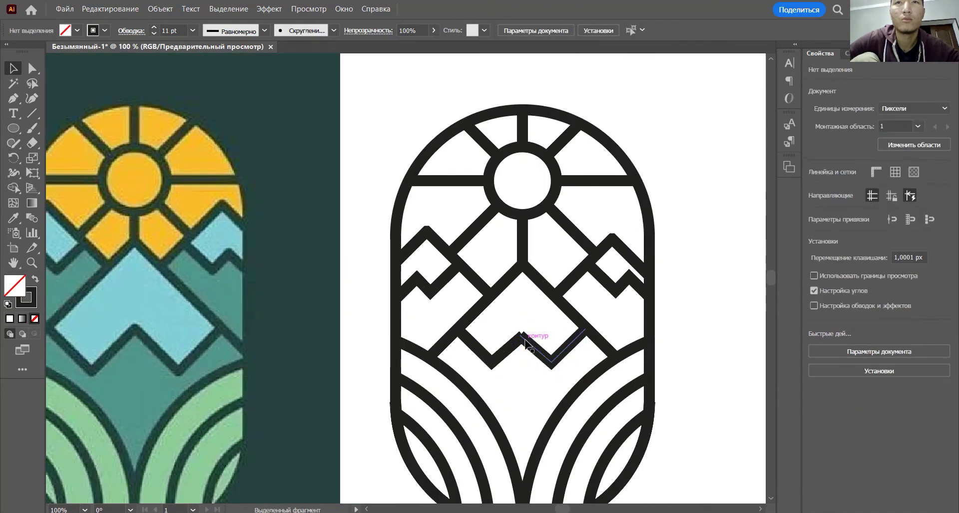
click(529, 335)
scroll(530, 336, up, 4)
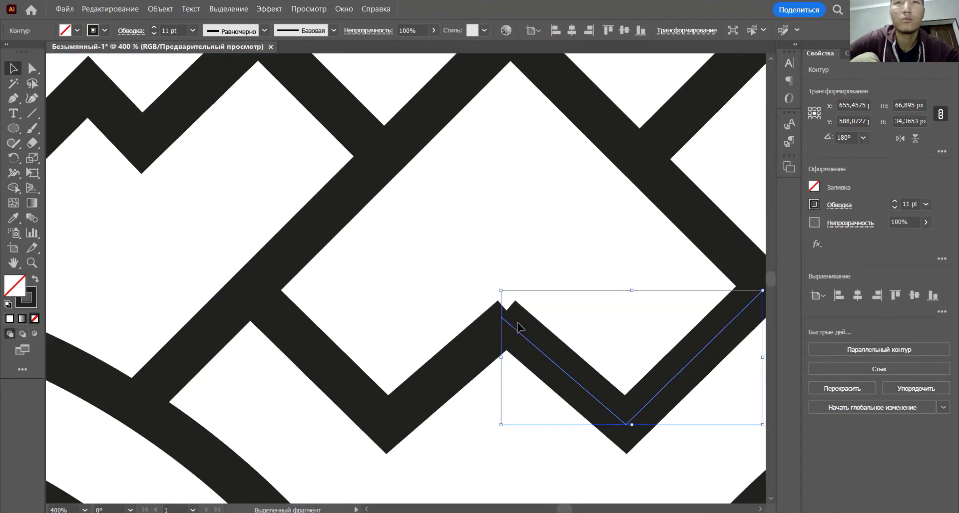
click(33, 70)
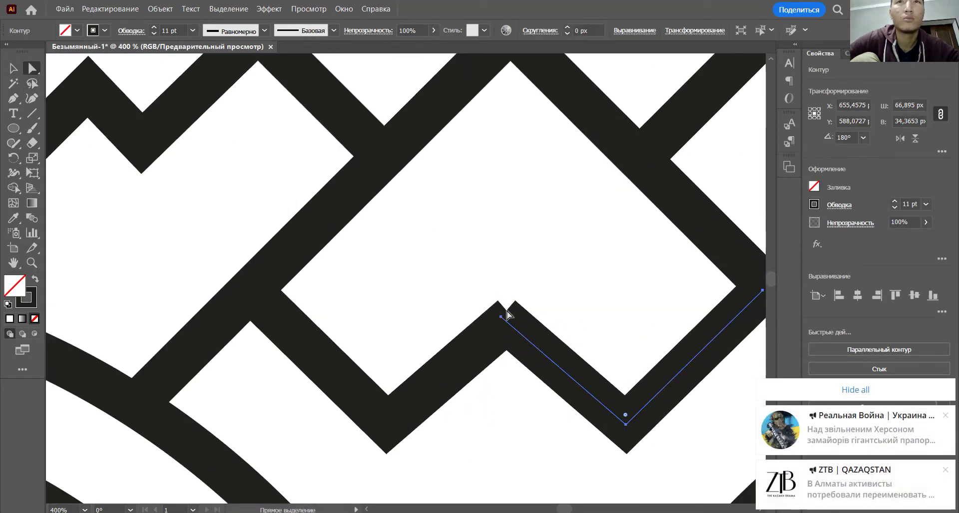
drag(503, 322, 489, 311)
click(552, 298)
- Select all of the logo's line art and reduce its stroke weight to 10 pt
scroll(553, 297, down, 6)
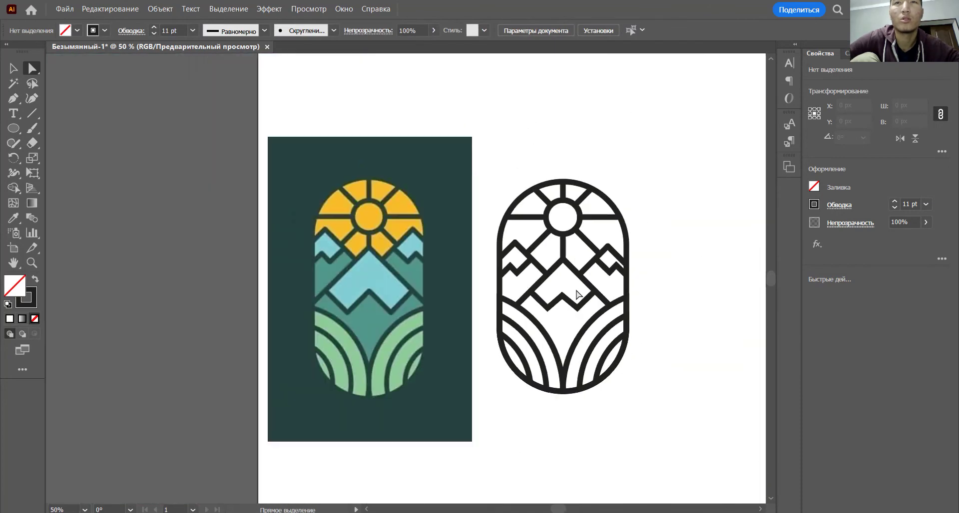
key(space)
drag(576, 294, 557, 295)
drag(647, 403, 471, 160)
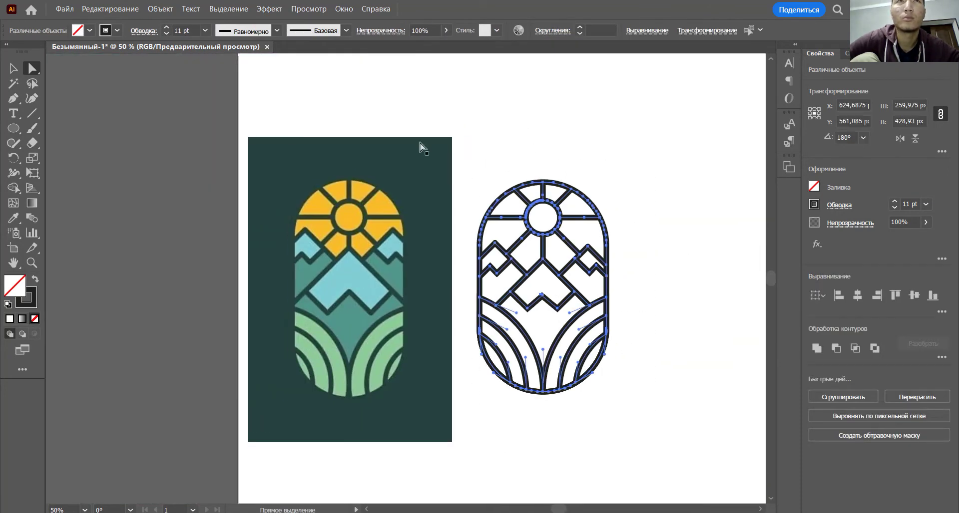
click(164, 33)
click(492, 146)
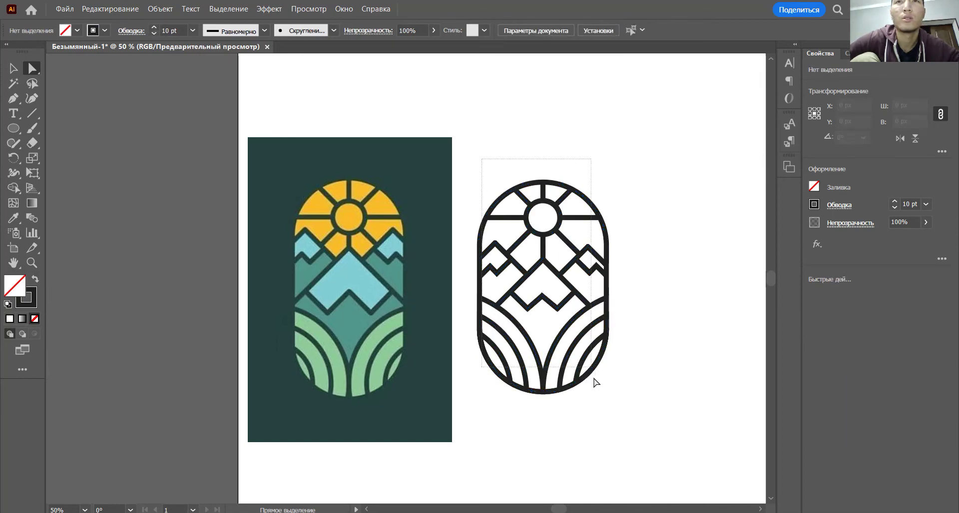
- Expand all strokes of the logo into filled shapes with the Expand command
drag(595, 384, 640, 409)
click(164, 9)
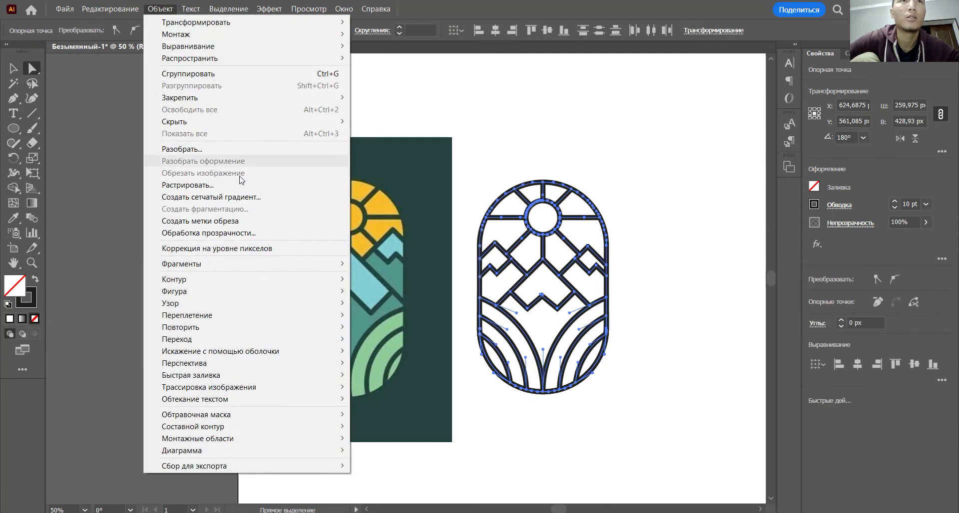
click(202, 150)
click(452, 334)
click(640, 385)
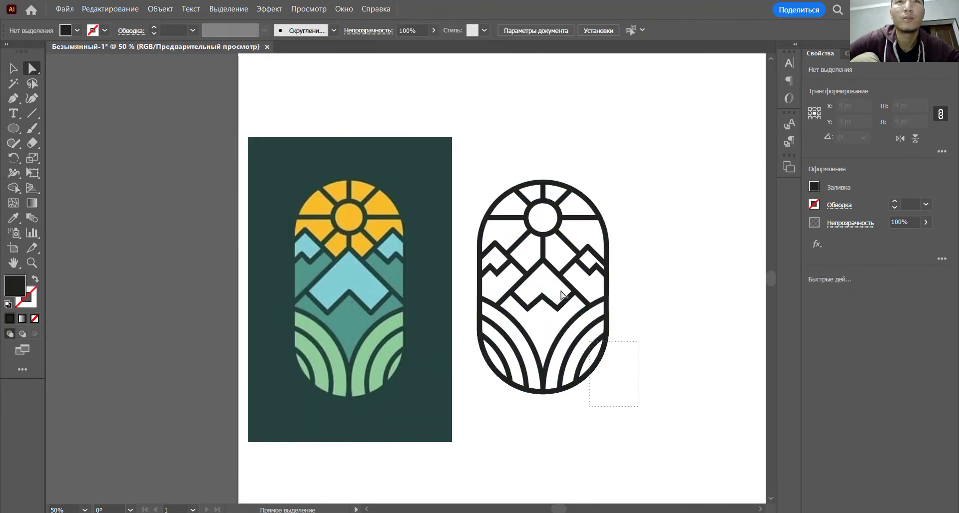
- Try to apply the light blue of the reference's central mountain to the selected line art with the Eyedropper, and undo it
drag(563, 295, 500, 169)
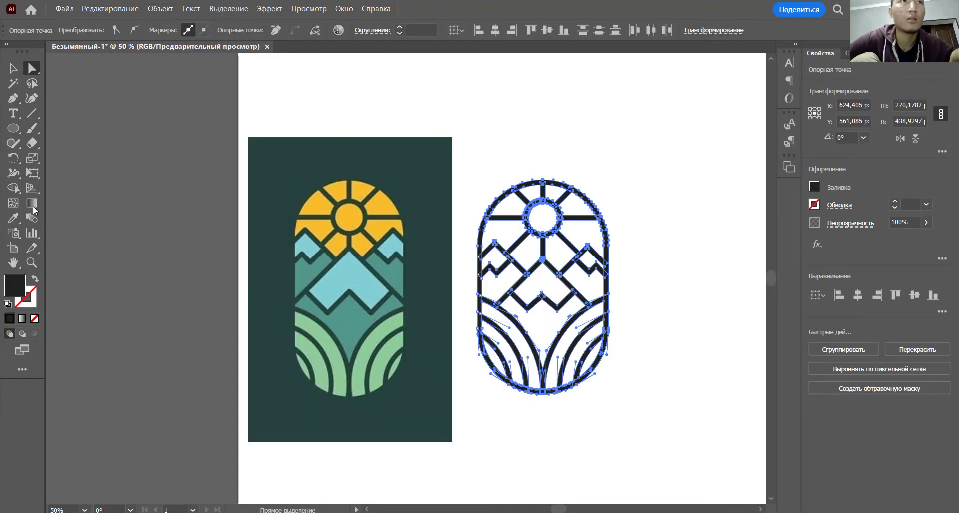
key(shift+m)
key(i)
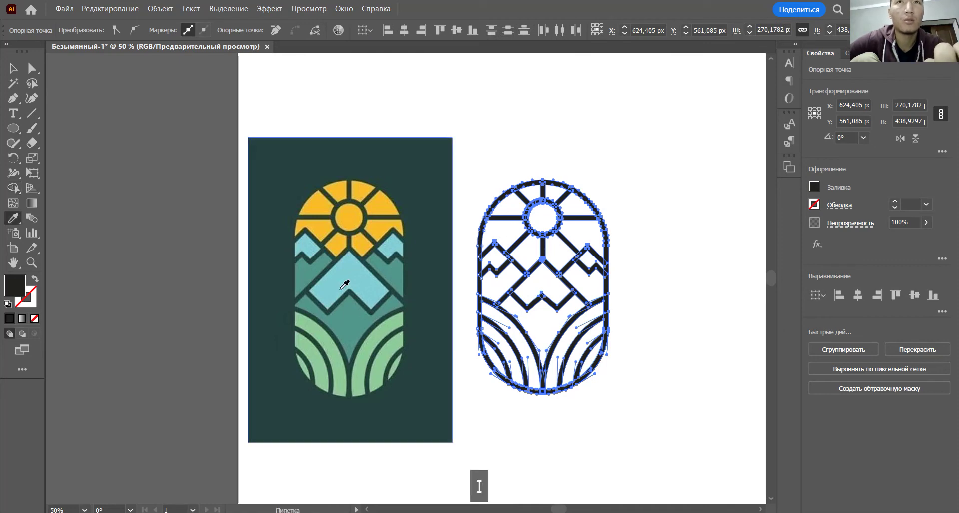
click(341, 288)
key(ctrl+z)
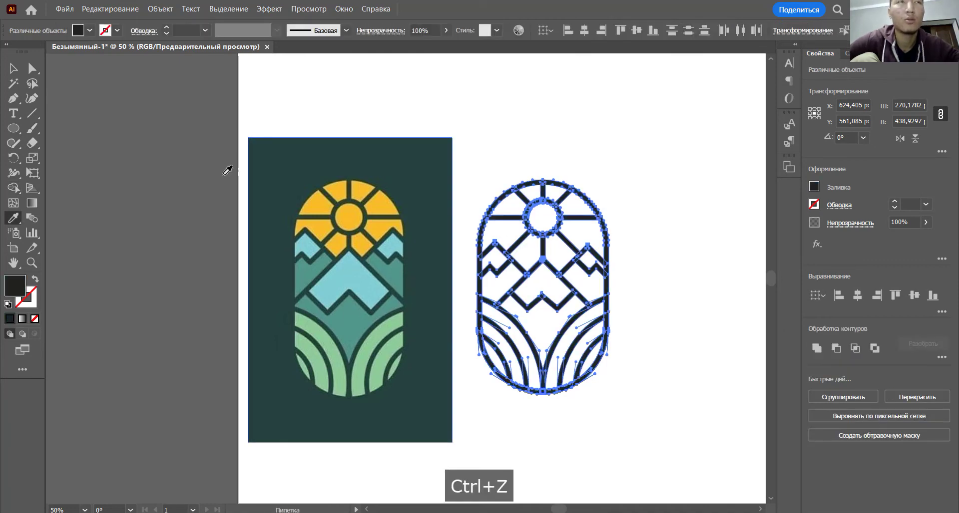
- Try to create solid shapes in the sky areas around the sun with Shape Builder, and select the result to check it
key(v)
click(483, 164)
drag(486, 170, 654, 424)
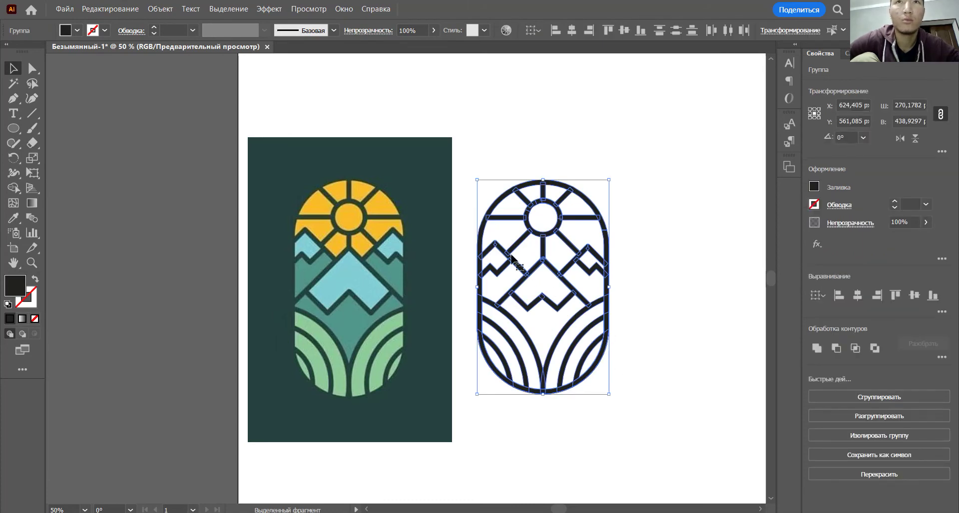
click(13, 189)
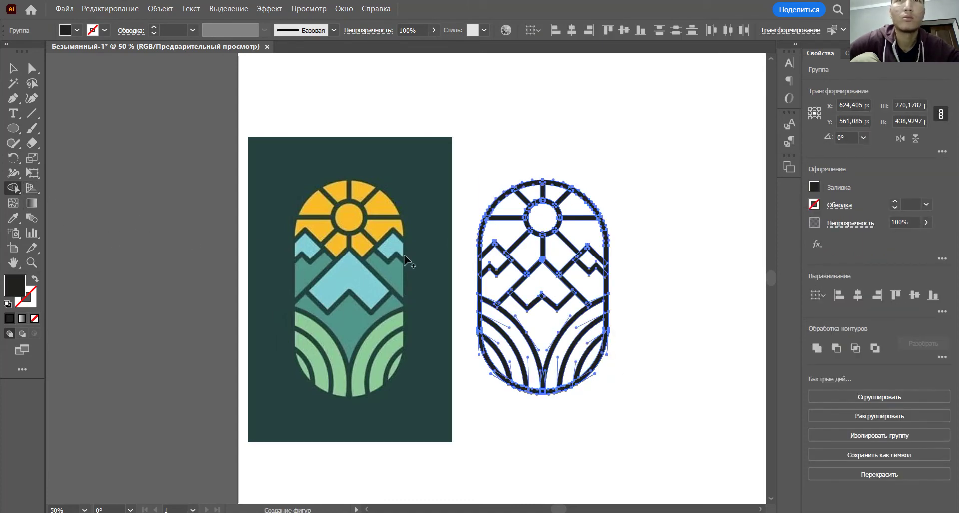
click(506, 228)
click(517, 207)
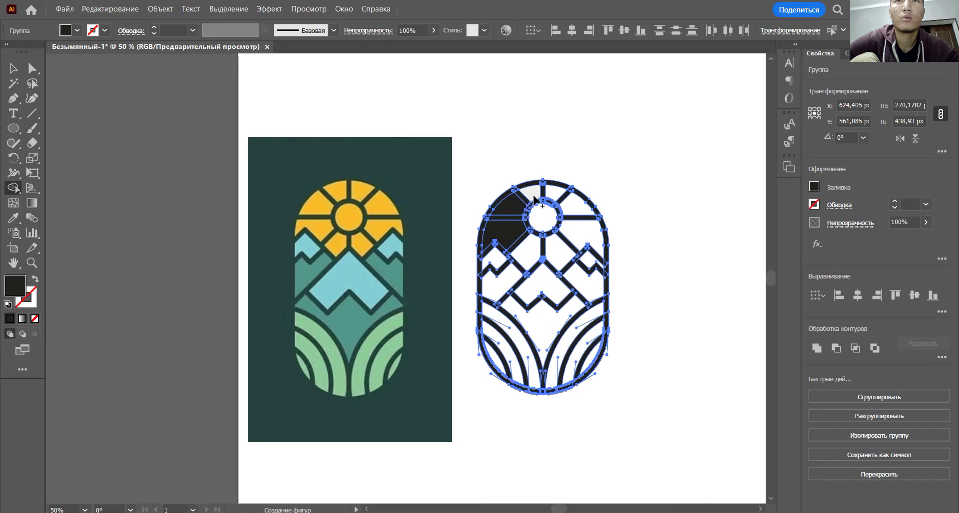
click(552, 193)
click(580, 199)
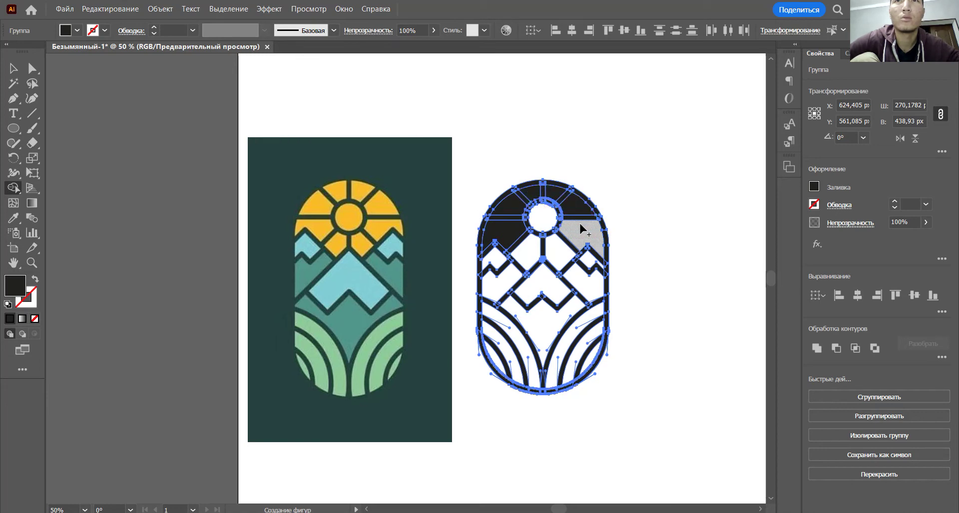
click(582, 235)
click(562, 245)
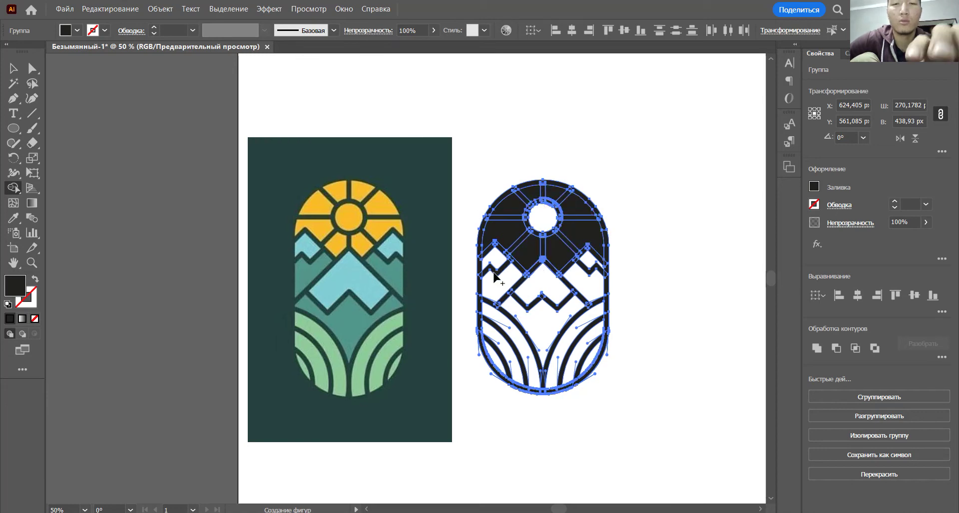
key(v)
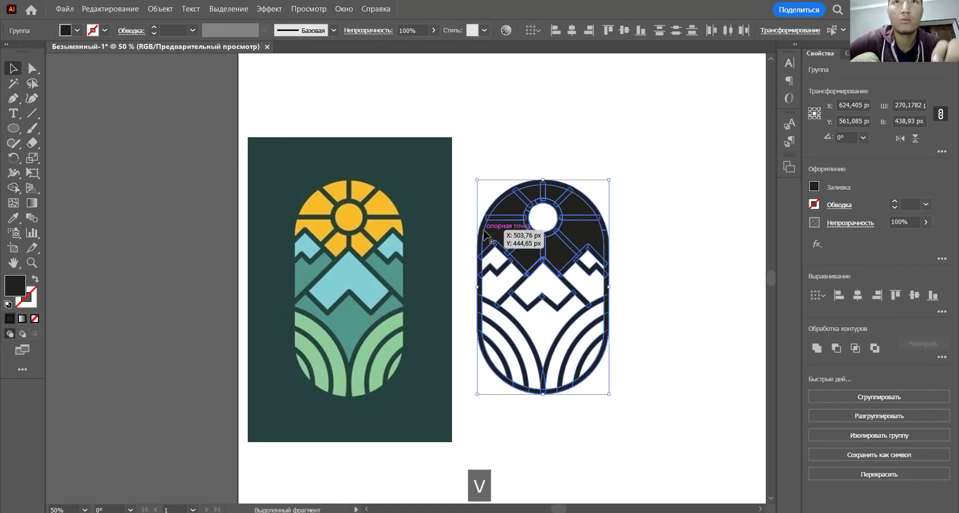
click(611, 240)
click(574, 222)
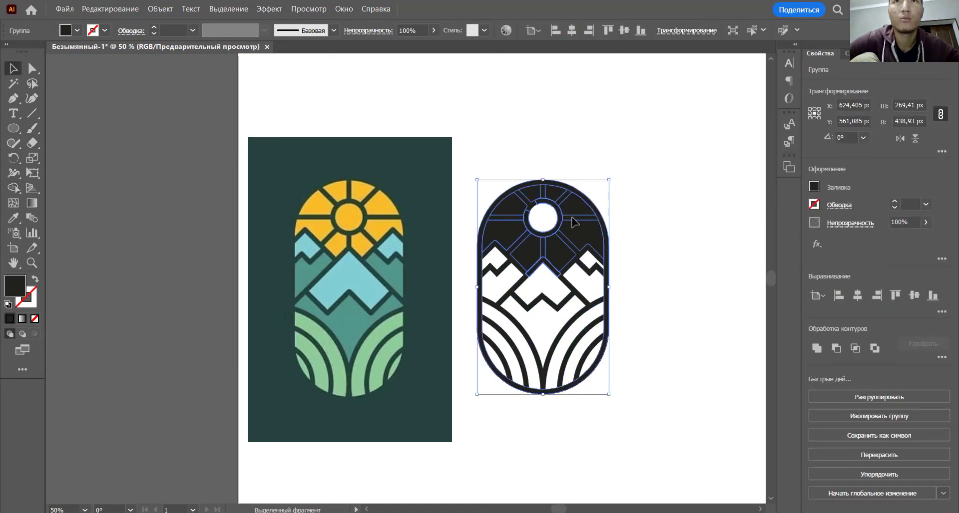
- Undo the Shape Builder fills in the sky areas to restore the plain expanded line art
key(ctrl+z)
key(ctrl+z)
key(ctrl+z)
key(ctrl+z)
key(ctrl+z)
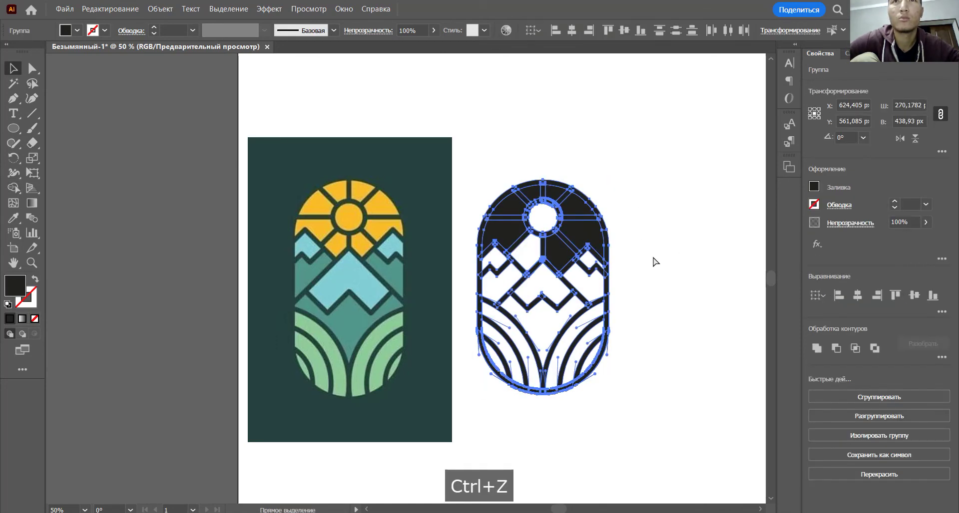
key(ctrl+z)
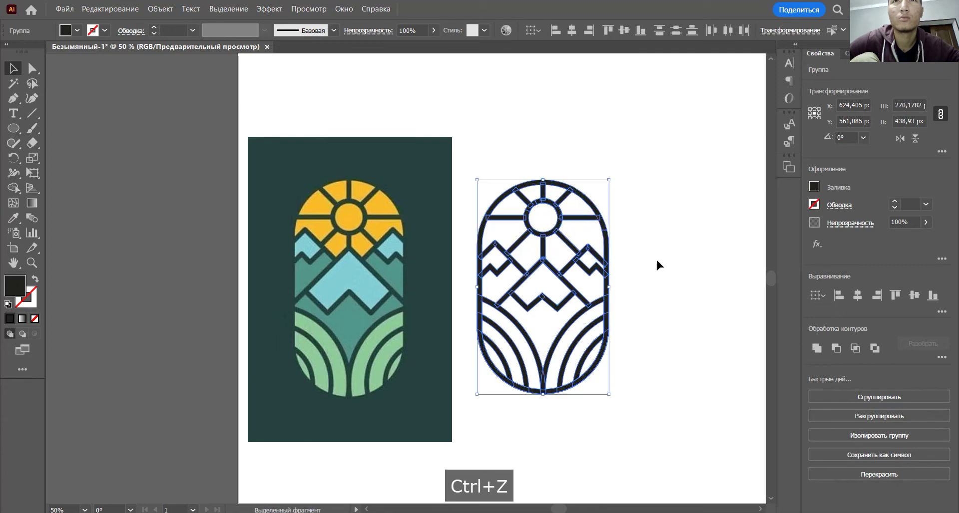
click(708, 326)
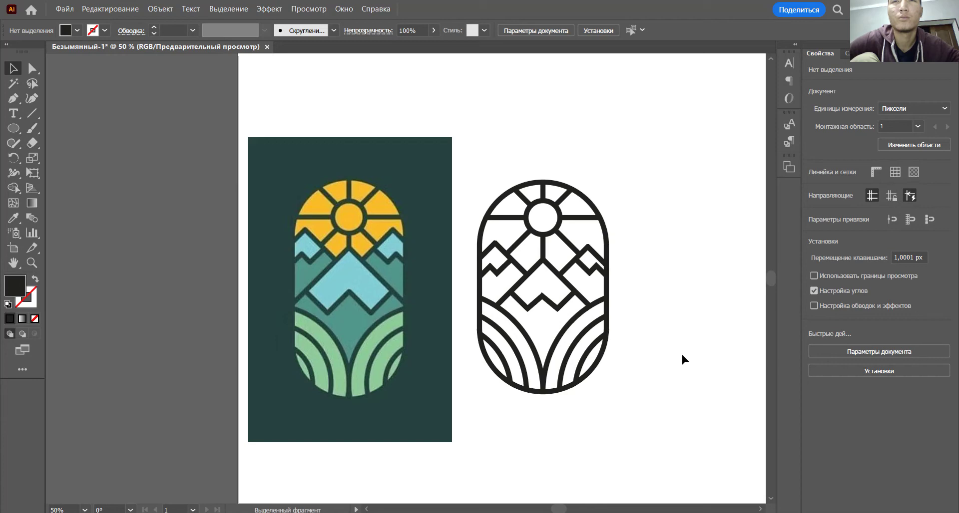
key(ctrl+z)
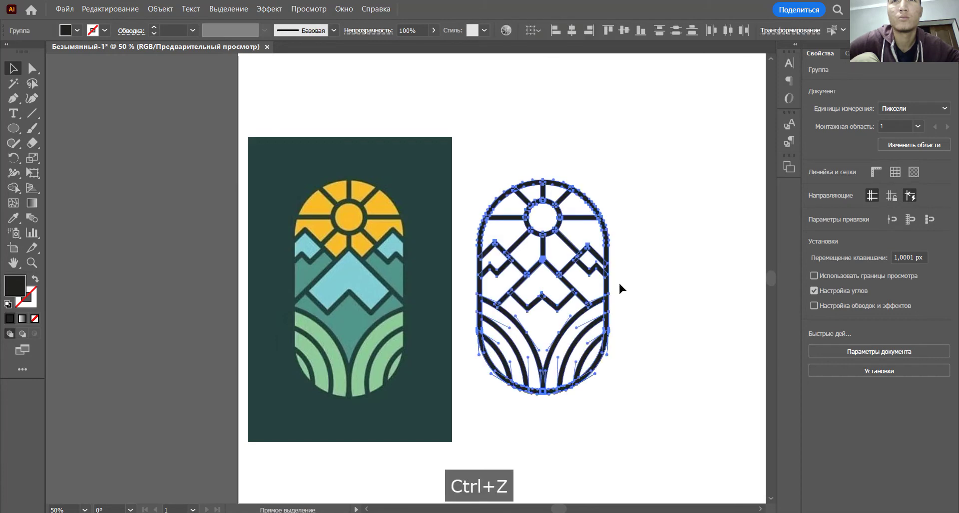
key(ctrl+z)
- Move the lower outer corner point of the right small mountain's snow line into the capsule outline with Direct Selection, closing the small gap
scroll(590, 270, up, 2)
drag(591, 268, 588, 278)
click(661, 273)
scroll(650, 279, up, 4)
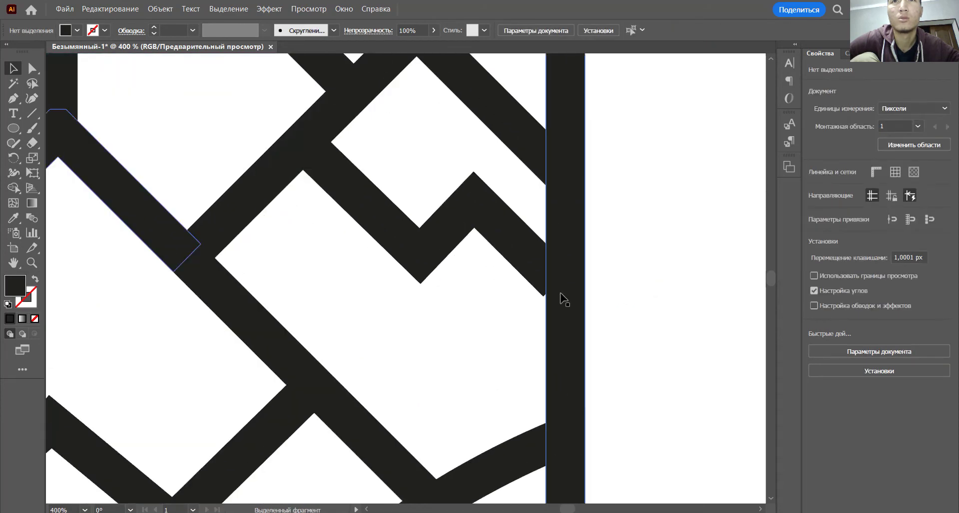
click(550, 288)
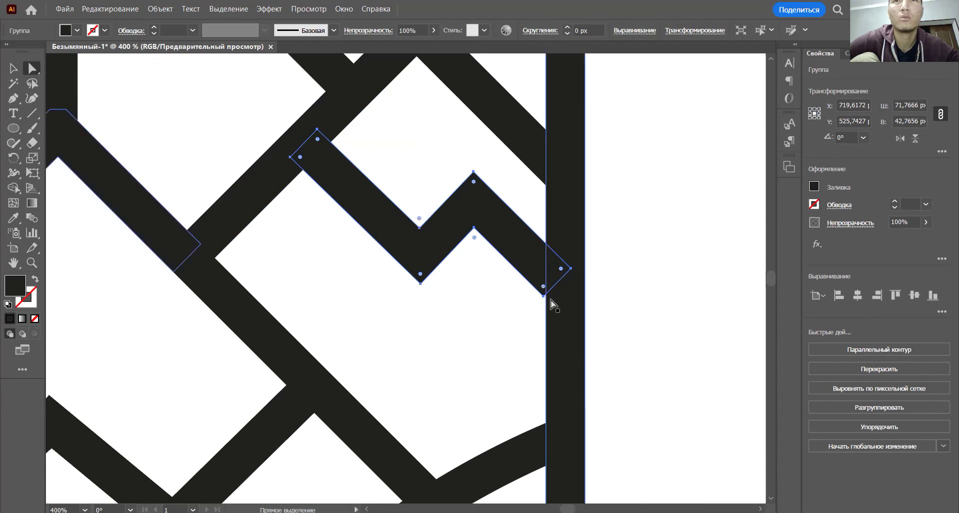
drag(546, 297, 548, 297)
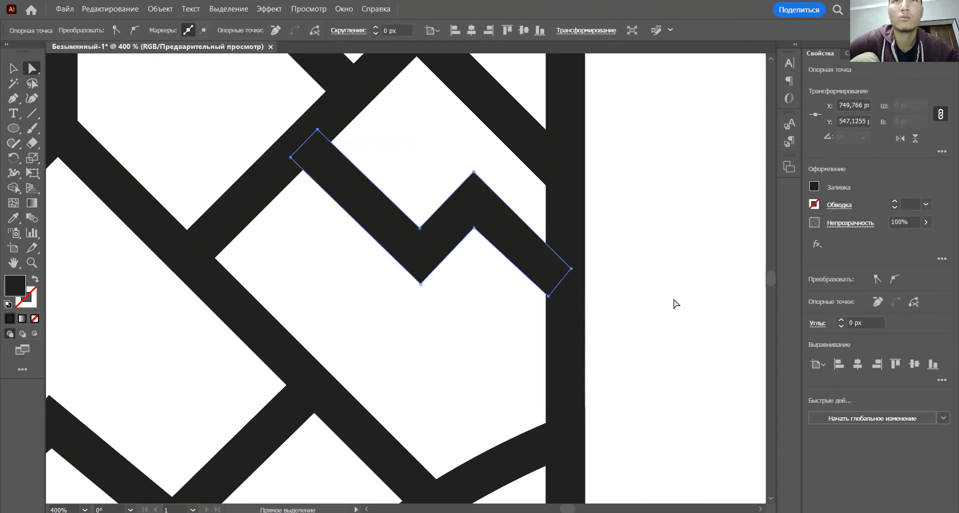
click(675, 302)
- Select all the expanded logo shapes and unite them into a single compound path with Pathfinder
scroll(674, 302, down, 4)
key(space)
drag(675, 302, 677, 263)
scroll(686, 255, down, 1)
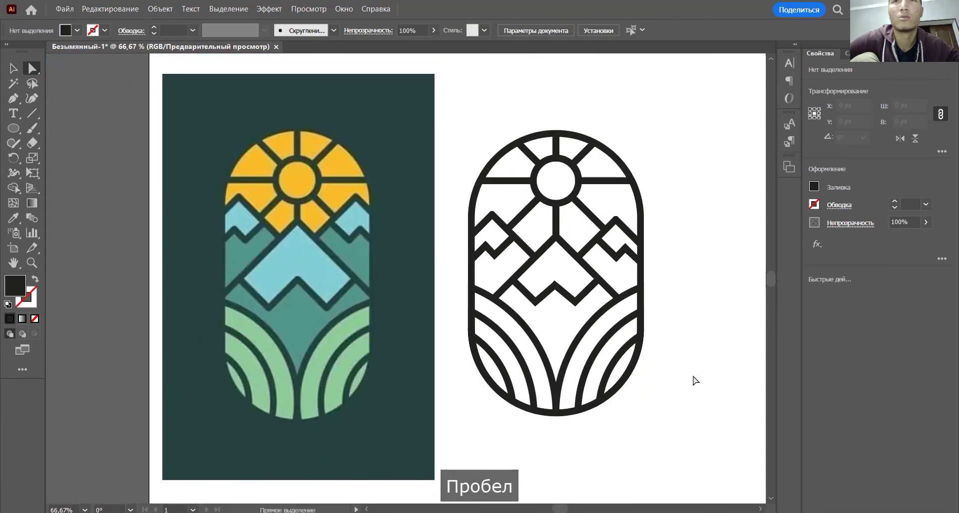
drag(478, 145, 460, 129)
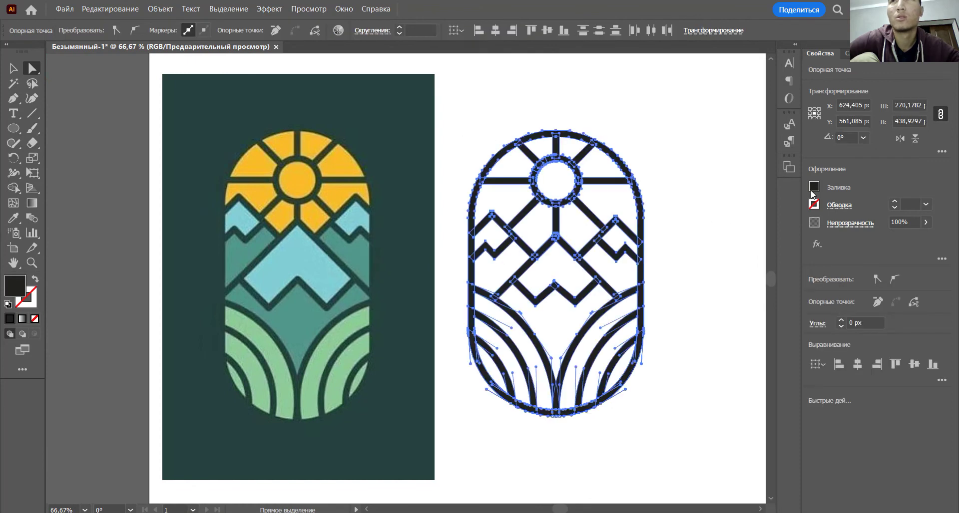
key(ctrl+shift+a)
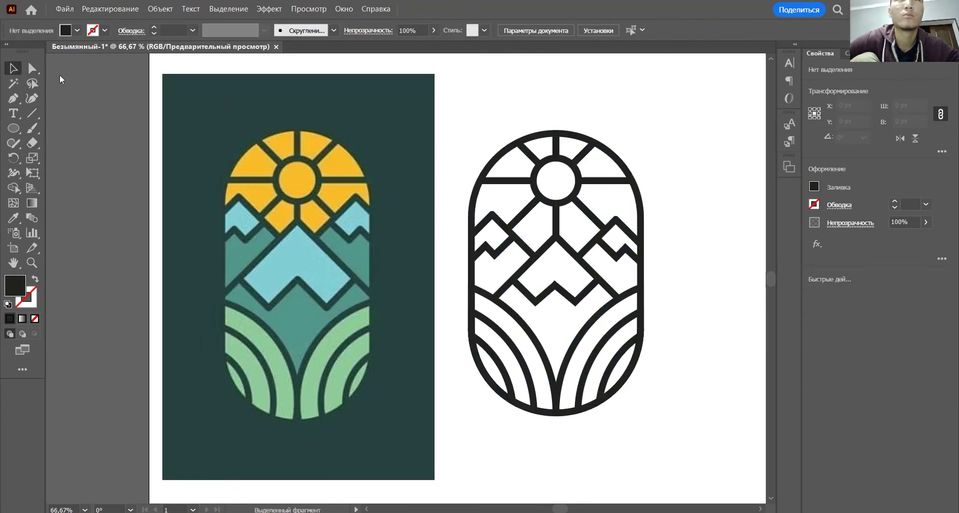
drag(468, 109, 694, 449)
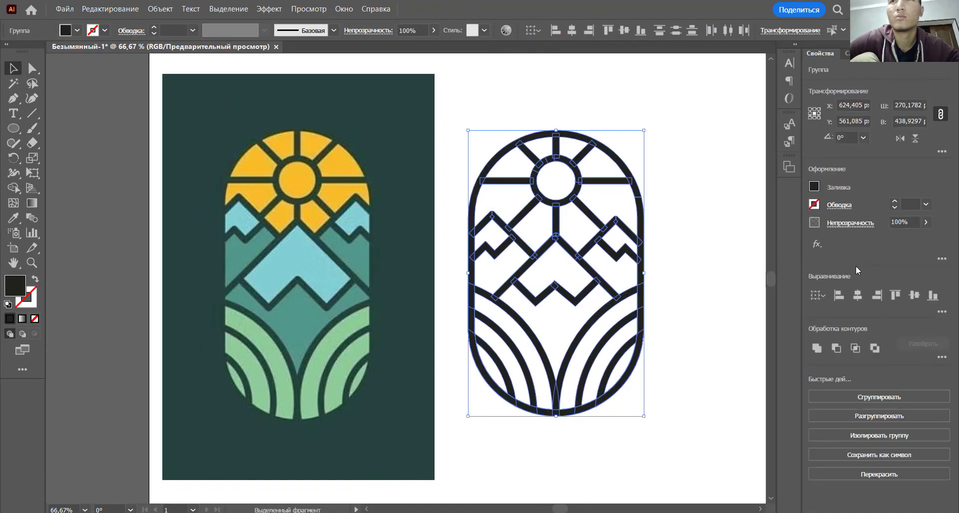
click(816, 349)
click(697, 326)
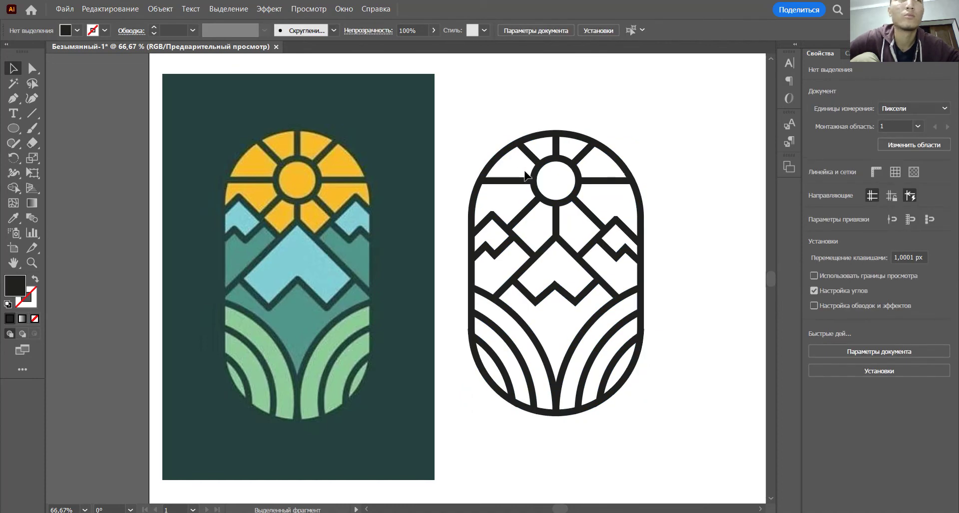
- Select the united outline and create solid shapes in the four sky segments above and the large segment right of the sun with Shape Builder
key(shift+m)
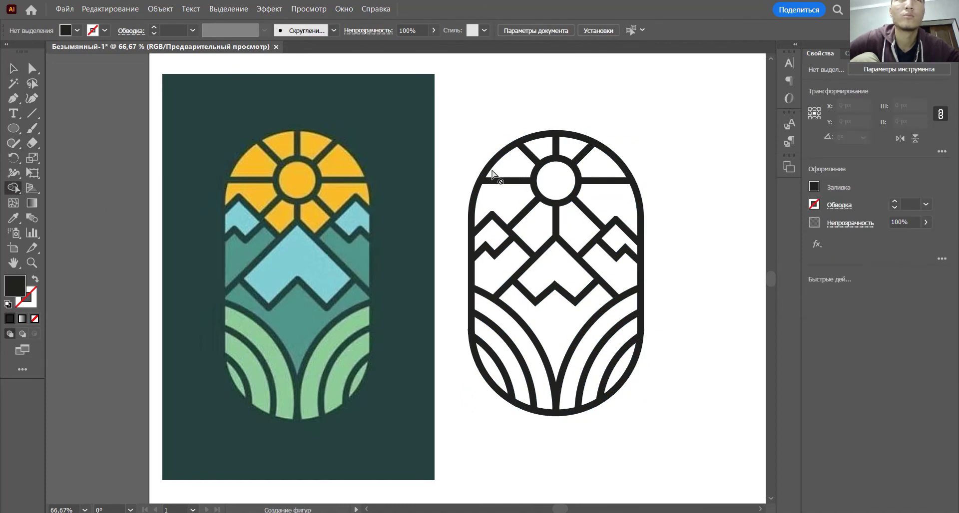
click(19, 68)
drag(471, 125, 692, 454)
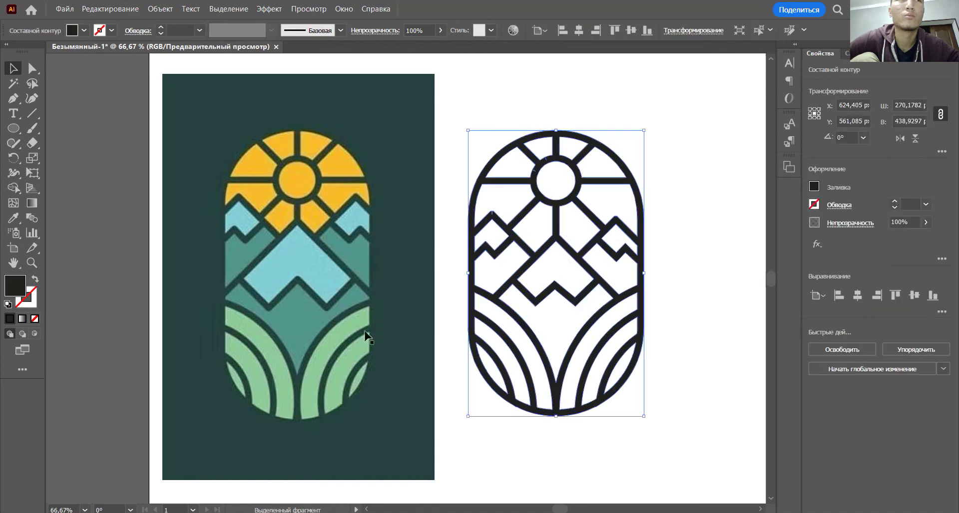
click(14, 188)
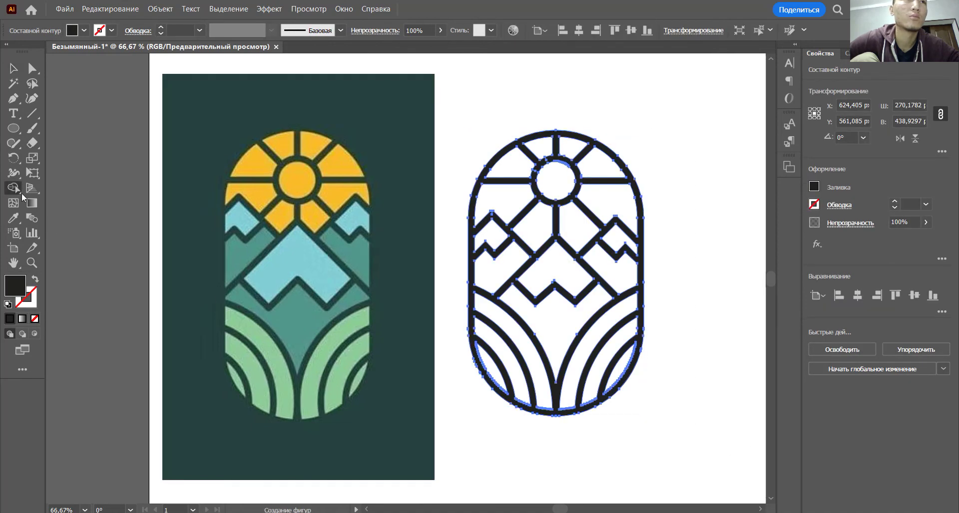
click(517, 162)
click(539, 150)
click(571, 148)
click(602, 161)
click(612, 205)
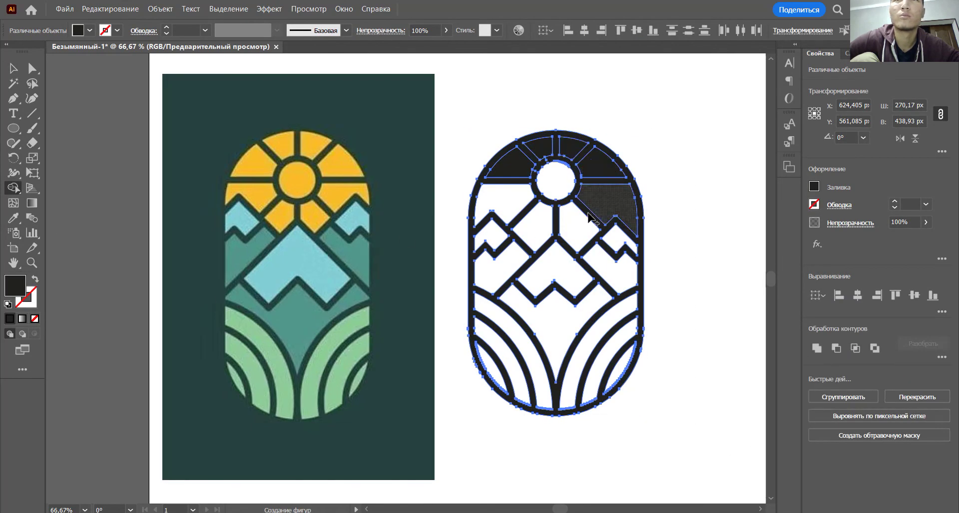
- Create solid shapes in the two sky areas below the sun, the area at its left and the sun disc with Shape Builder
click(579, 224)
click(544, 228)
click(517, 212)
click(552, 177)
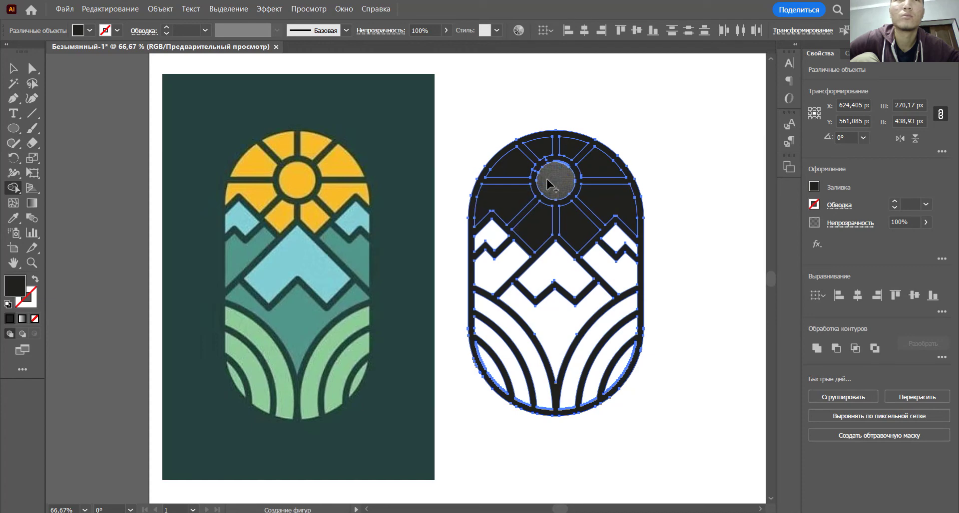
click(15, 69)
click(496, 74)
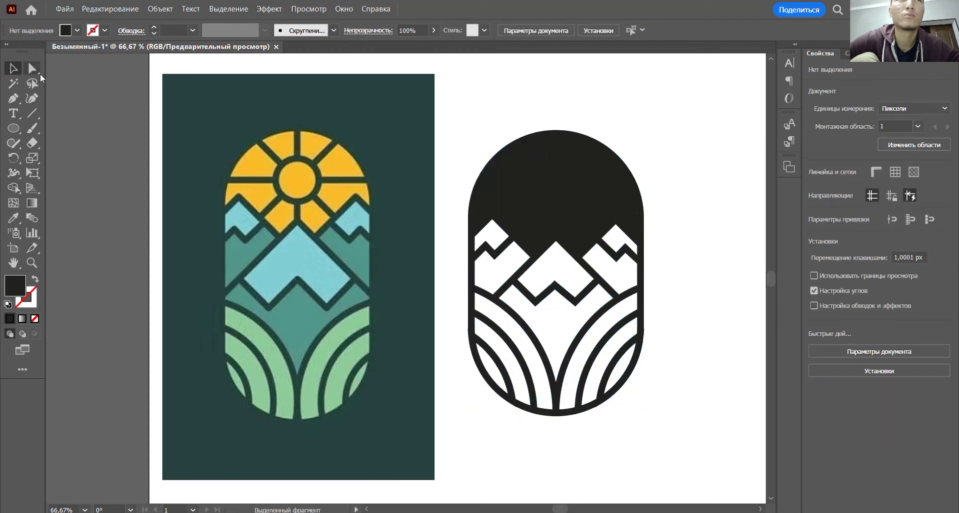
- Select the sun disc and all sky segments with Direct Selection and fill them with the yellow sampled from the reference sky
key(a)
click(507, 178)
shift+click(542, 151)
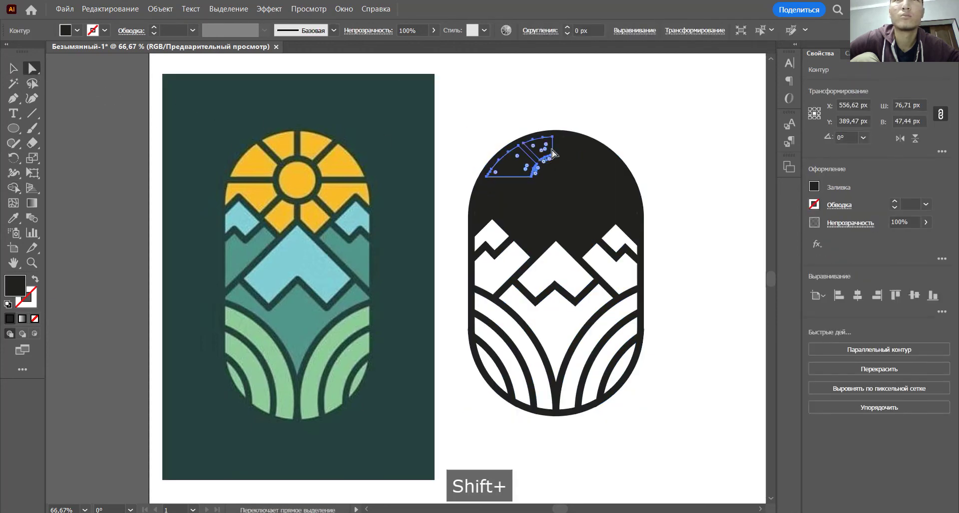
shift+click(576, 156)
shift+click(574, 194)
shift+click(586, 220)
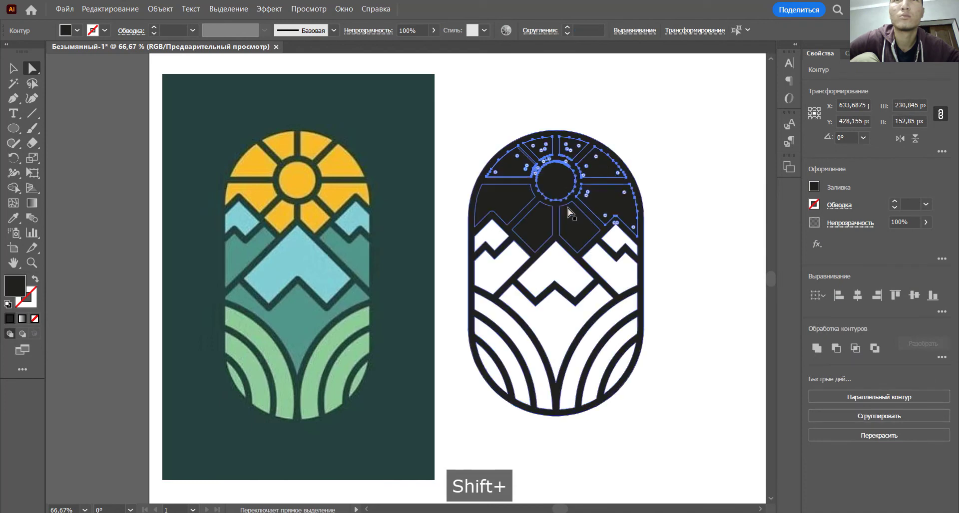
shift+click(530, 222)
shift+click(550, 227)
shift+click(486, 208)
key(i)
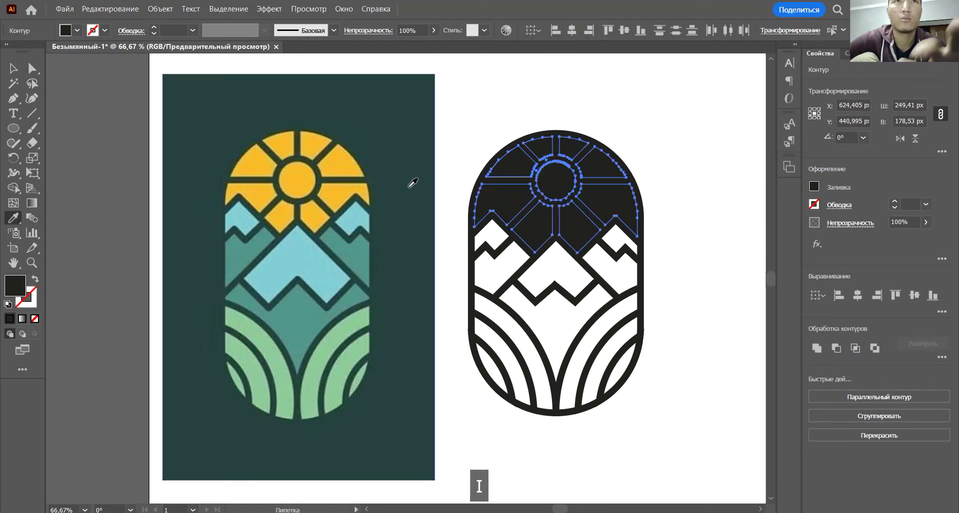
click(343, 154)
key(v)
click(706, 110)
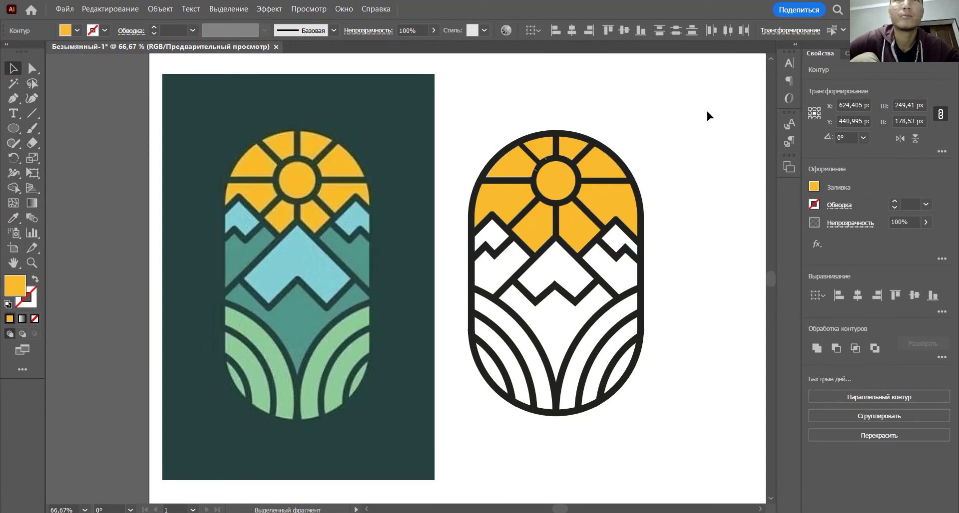
- Move the shifted upper-left yellow sky segment to sit flush with the surrounding outline, closing the white gap
scroll(586, 202, up, 5)
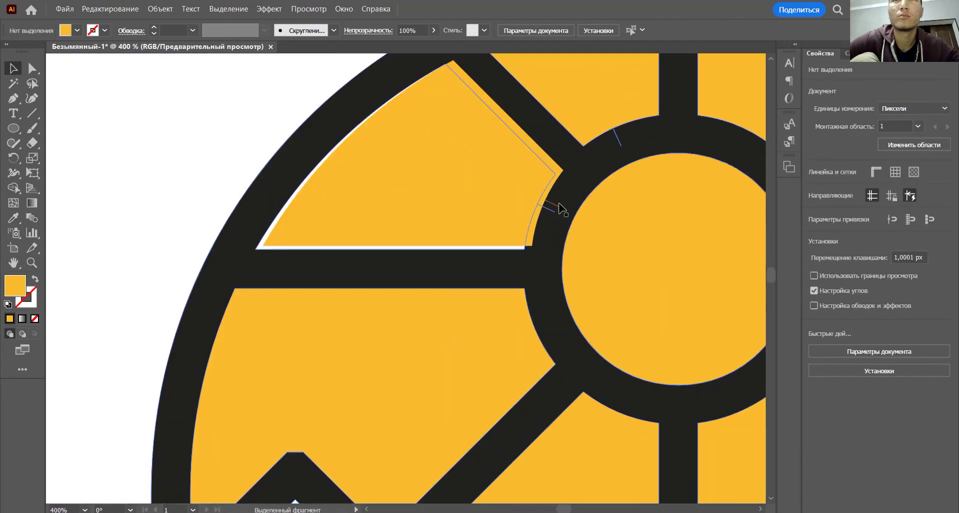
drag(560, 209, 506, 204)
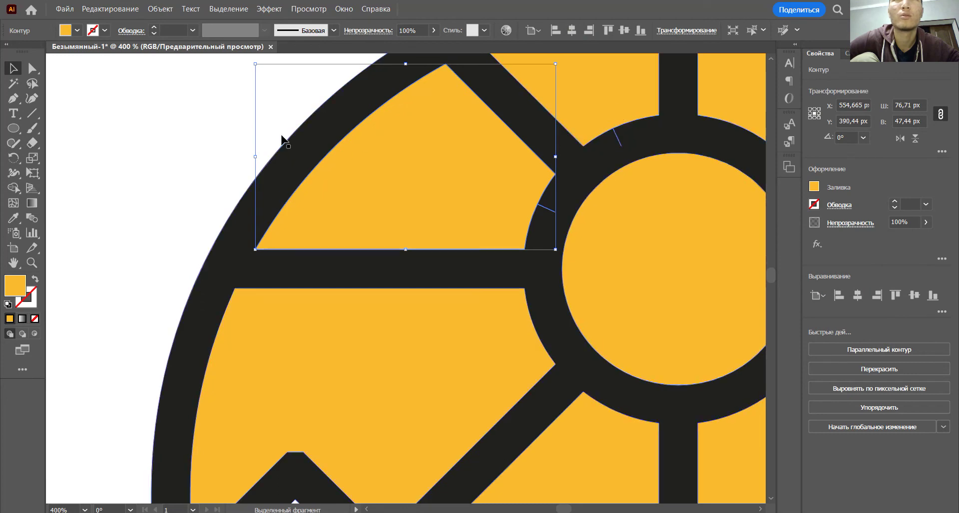
click(193, 124)
- Try to delete the thin spike on the upper-left sky segment in isolation mode, and undo the deletion
scroll(530, 226, up, 10)
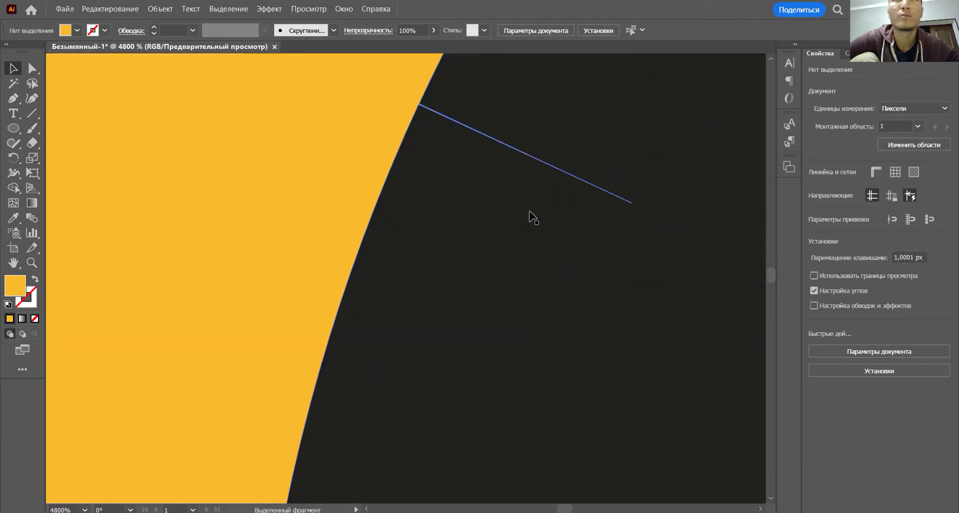
click(556, 172)
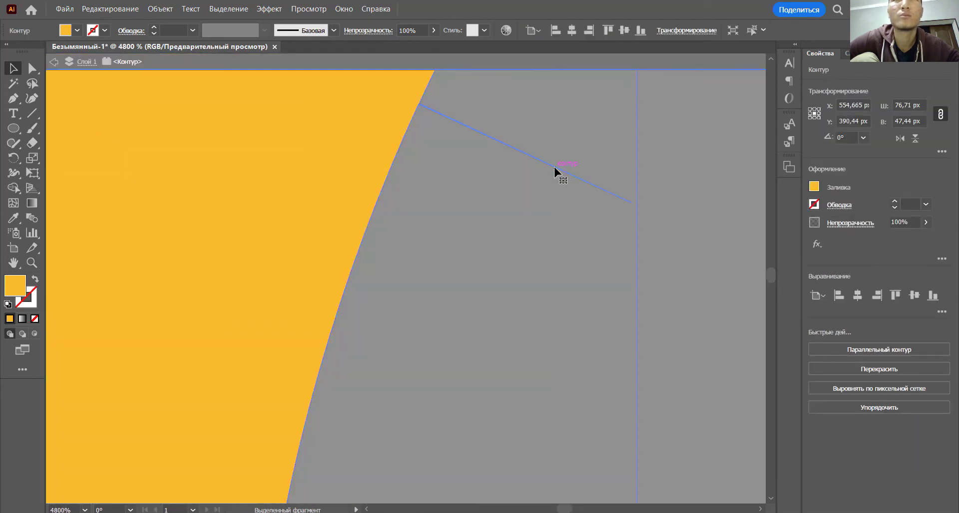
drag(556, 173, 547, 199)
key(Delete)
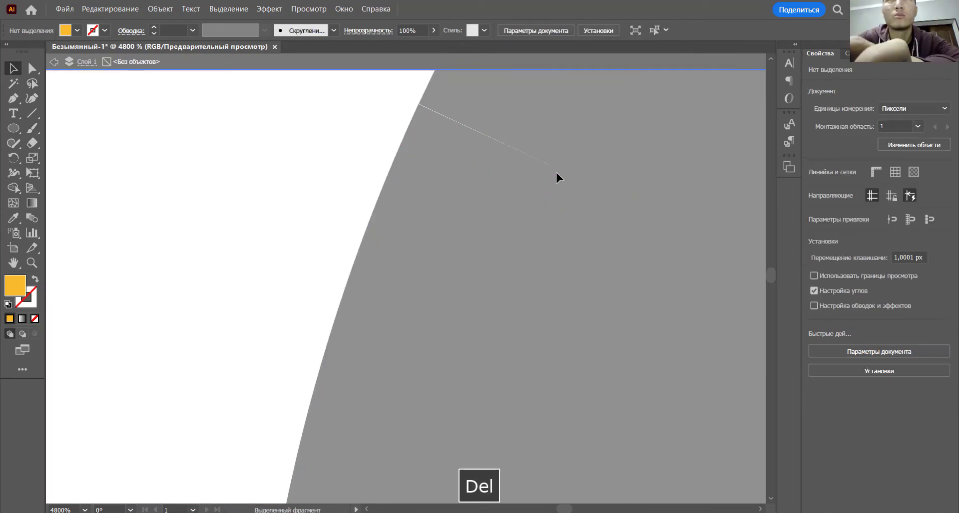
key(ctrl+z)
scroll(604, 161, down, 13)
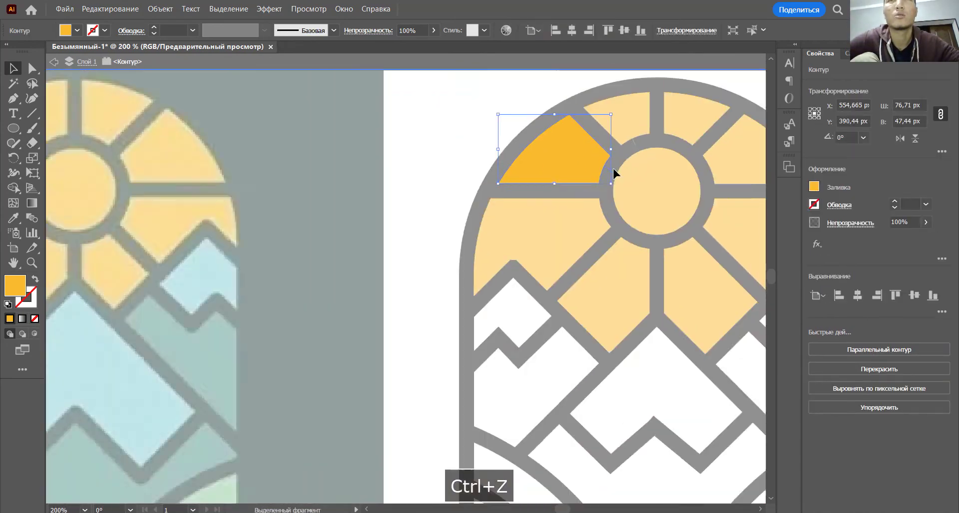
key(space)
double_click(658, 176)
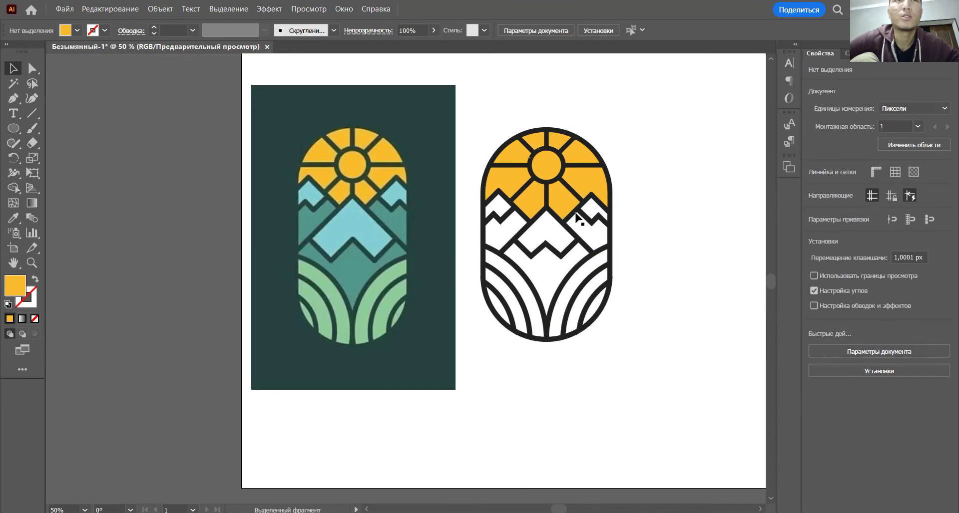
- Select the whole logo and create yellow-filled shapes in all mountain, valley and field areas with Shape Builder
drag(459, 122, 620, 369)
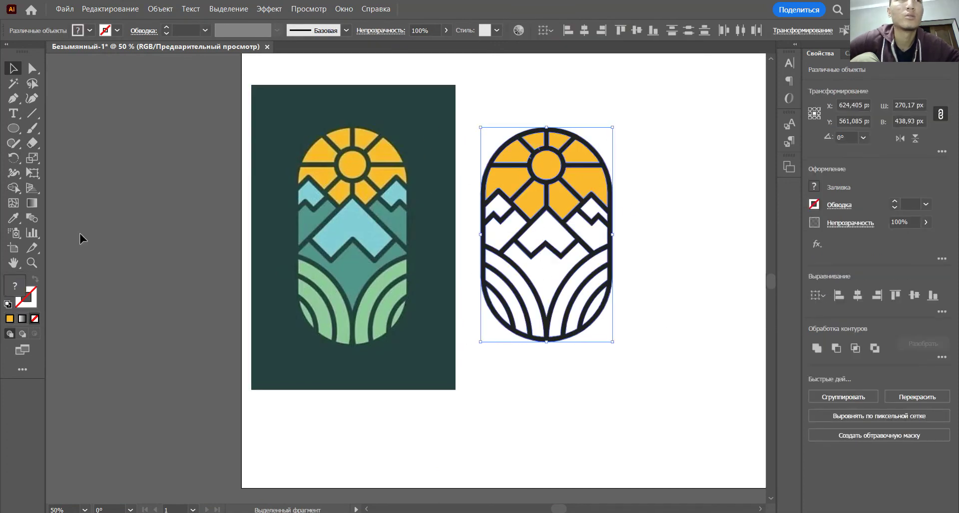
click(19, 189)
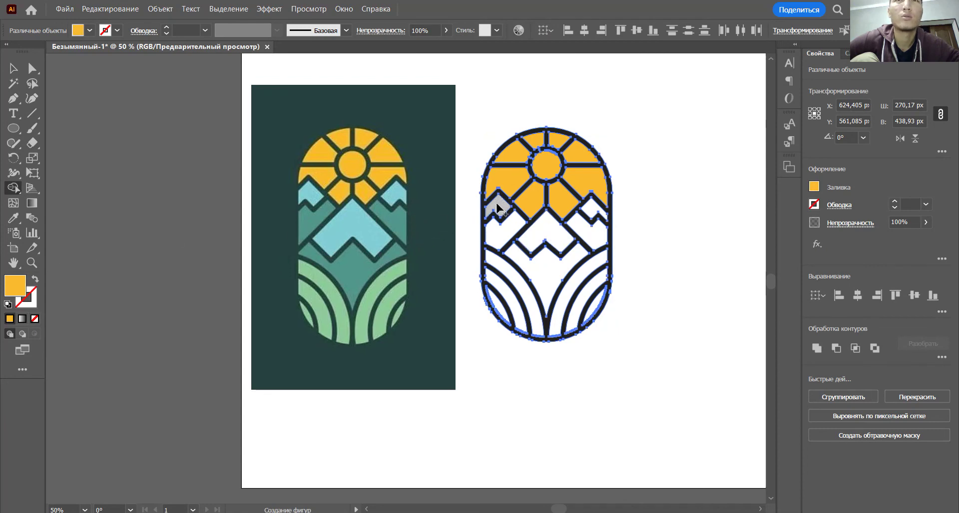
mouse_move(503, 219)
mouse_down()
mouse_move(539, 229)
mouse_move(504, 230)
mouse_move(571, 227)
mouse_move(595, 214)
mouse_up()
click(593, 281)
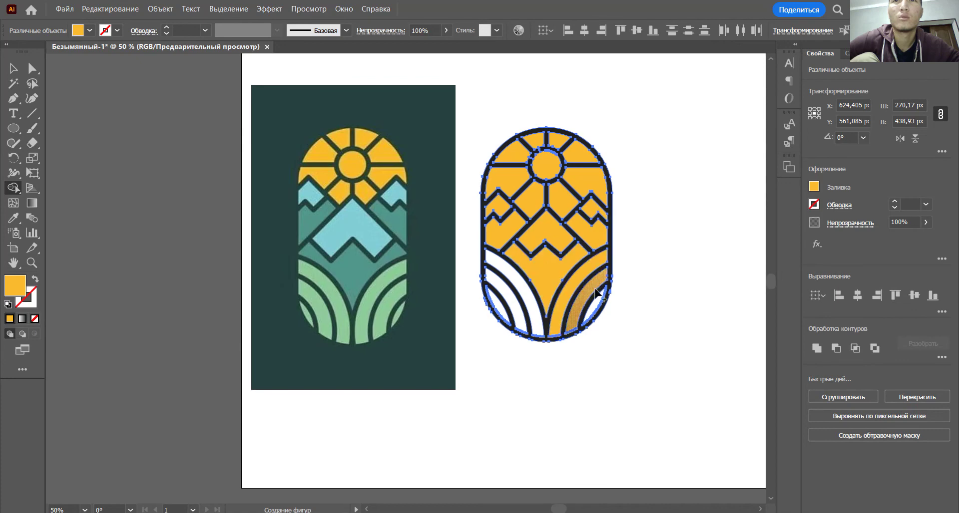
click(598, 300)
drag(537, 292, 500, 311)
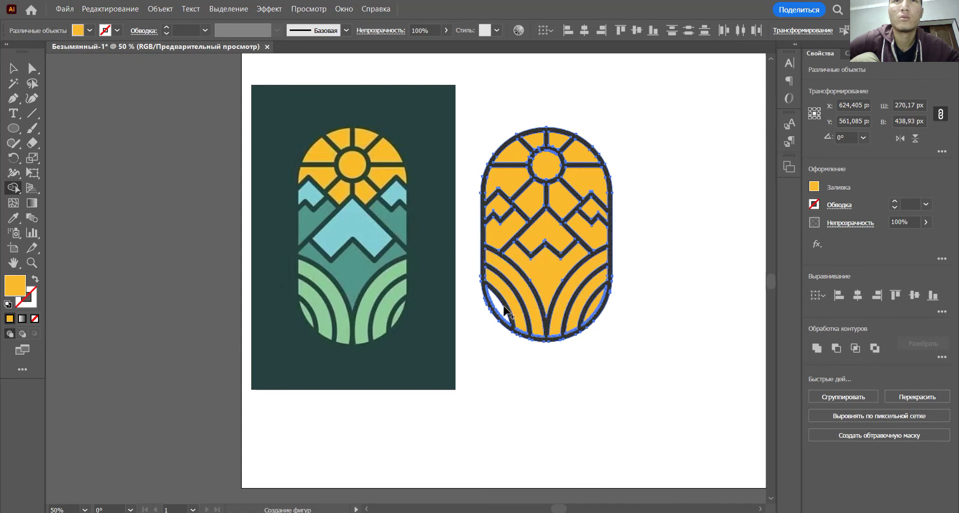
click(14, 70)
click(652, 155)
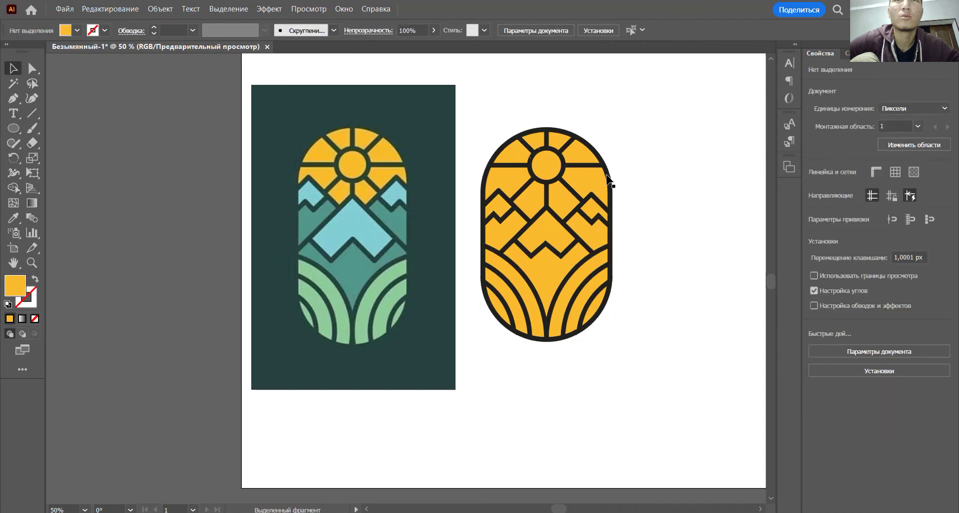
- Select the three snowy mountain caps and fill them with the light blue sampled from the reference
click(29, 68)
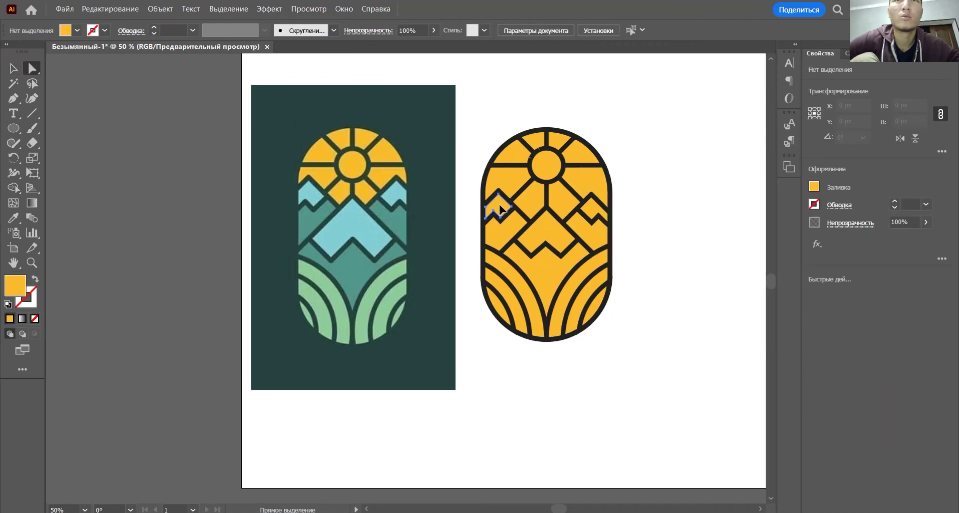
click(499, 208)
shift+click(548, 229)
shift+click(595, 214)
key(i)
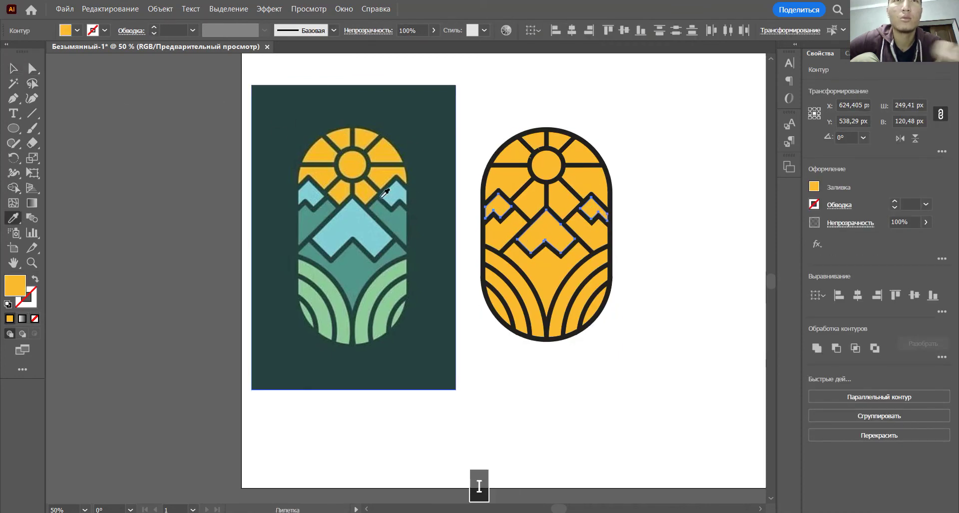
click(395, 194)
click(14, 68)
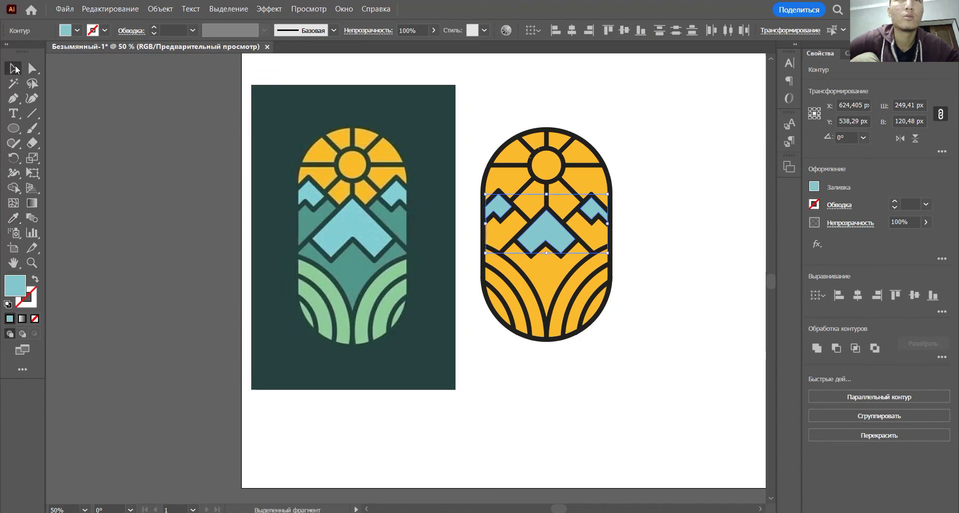
click(734, 164)
- Select the mountain slopes and the central valley and fill them with the teal sampled from the reference
click(553, 268)
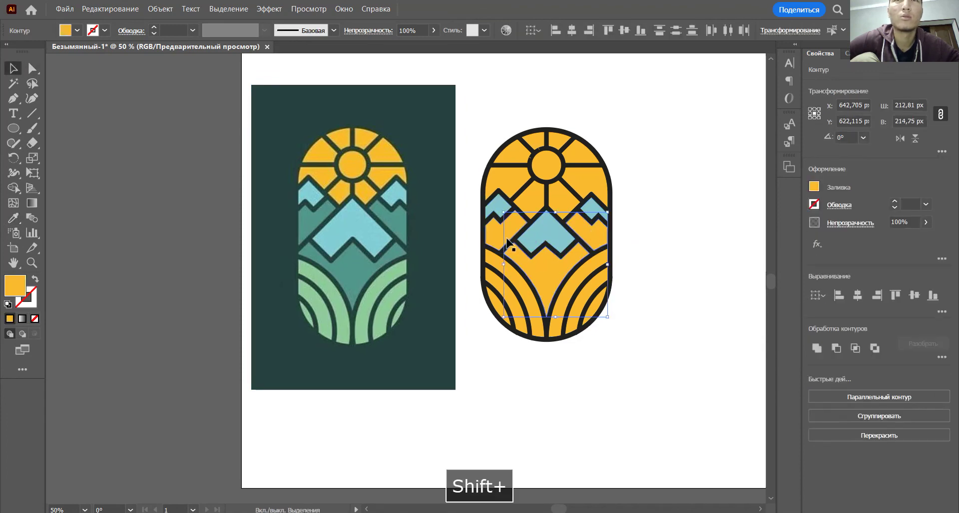
key(i)
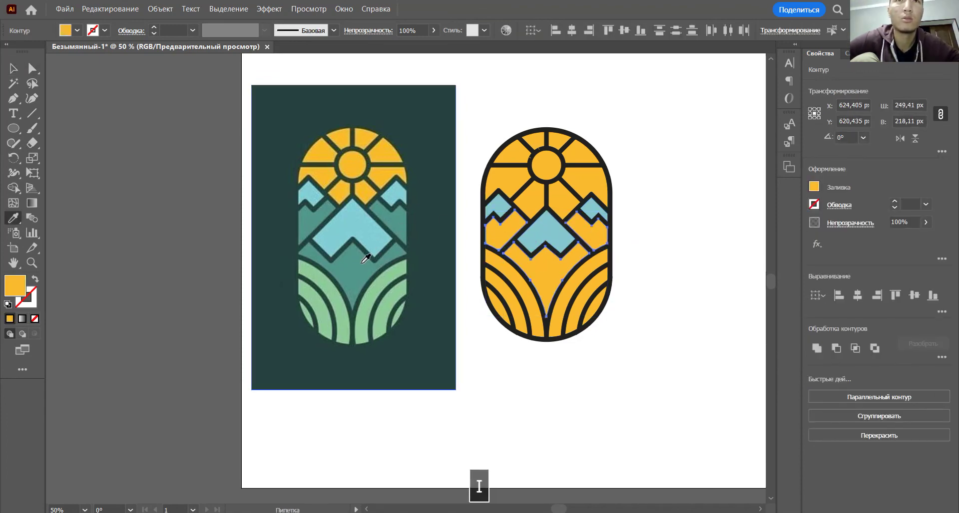
click(362, 263)
click(13, 70)
click(617, 305)
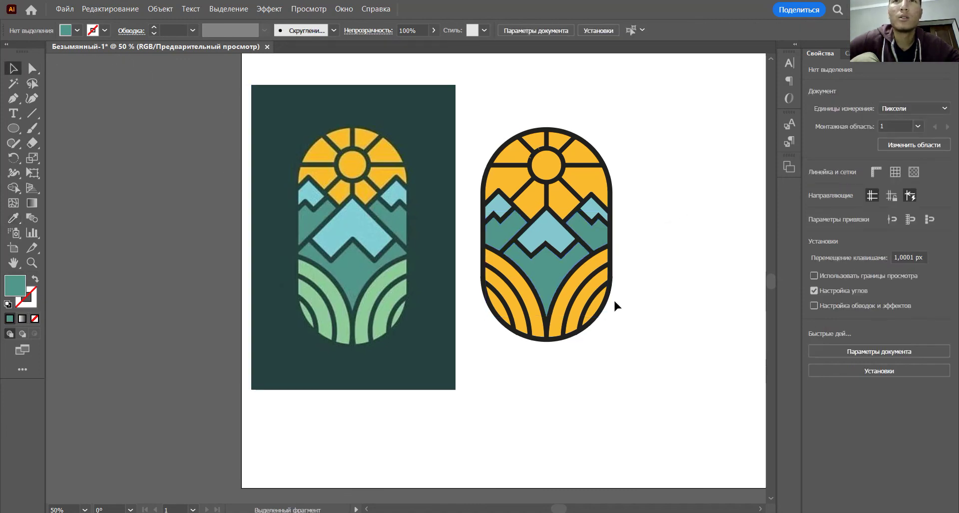
- Select all the curved field strips on both sides and fill them with the light green sampled from the reference
click(595, 307)
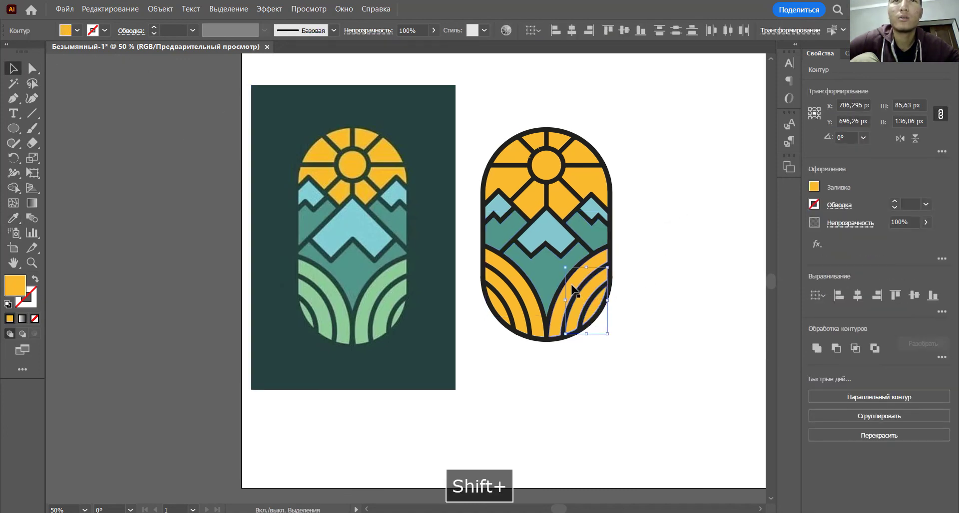
shift+click(522, 312)
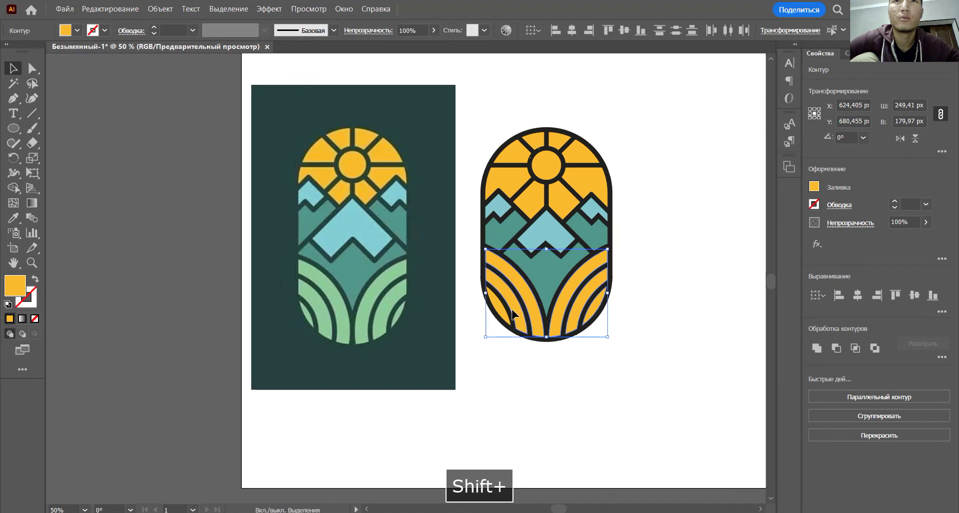
key(i)
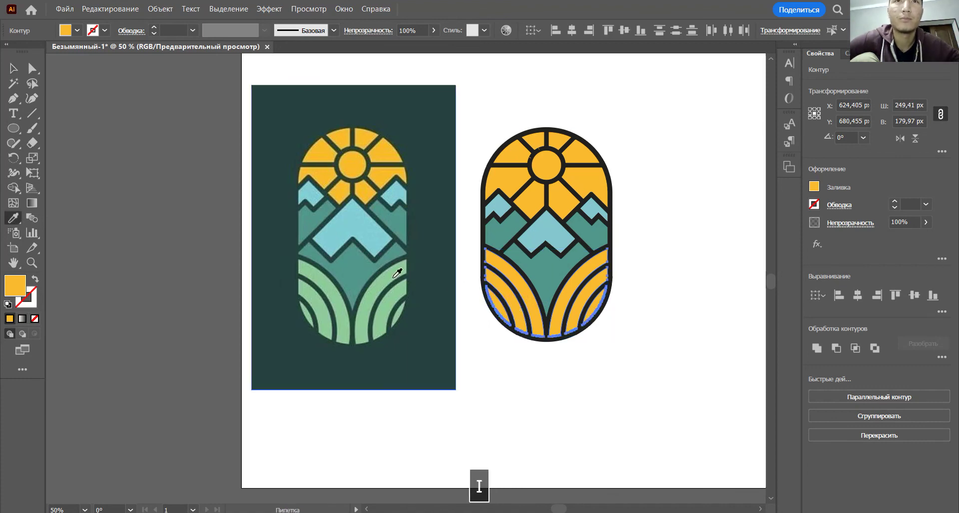
click(398, 272)
key(v)
click(600, 112)
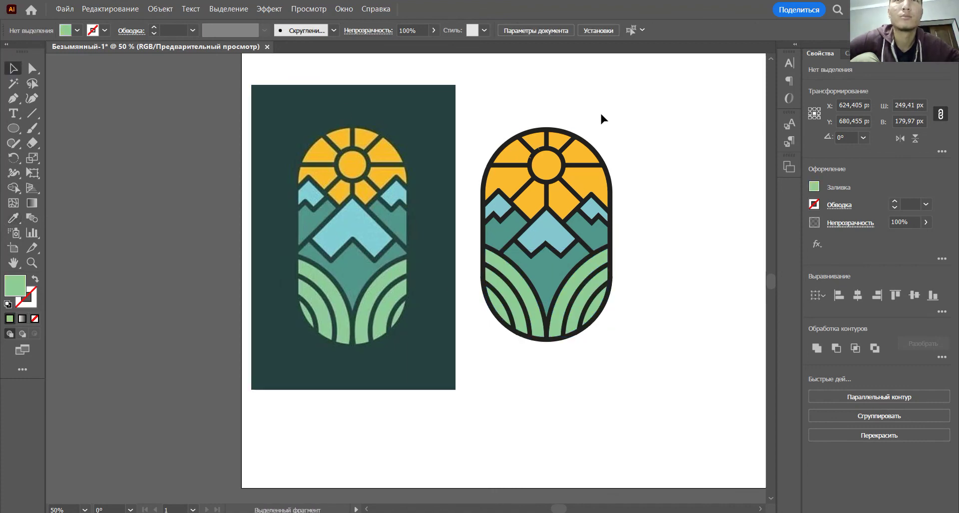
- Recolour the logo's black outline with the dark green sampled from the reference background
click(576, 134)
key(i)
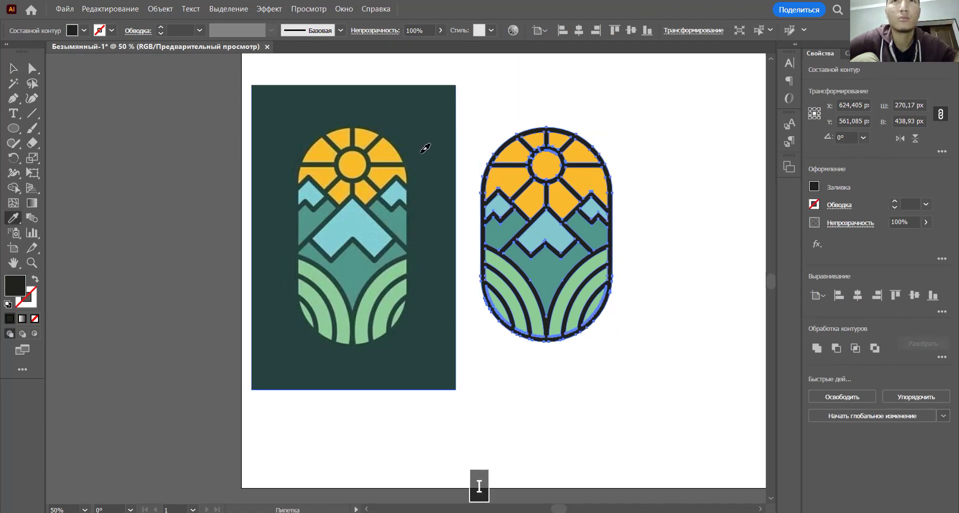
click(425, 147)
key(v)
click(159, 113)
- Move the reference image off the artboard to its left side
scroll(244, 128, down, 2)
key(space)
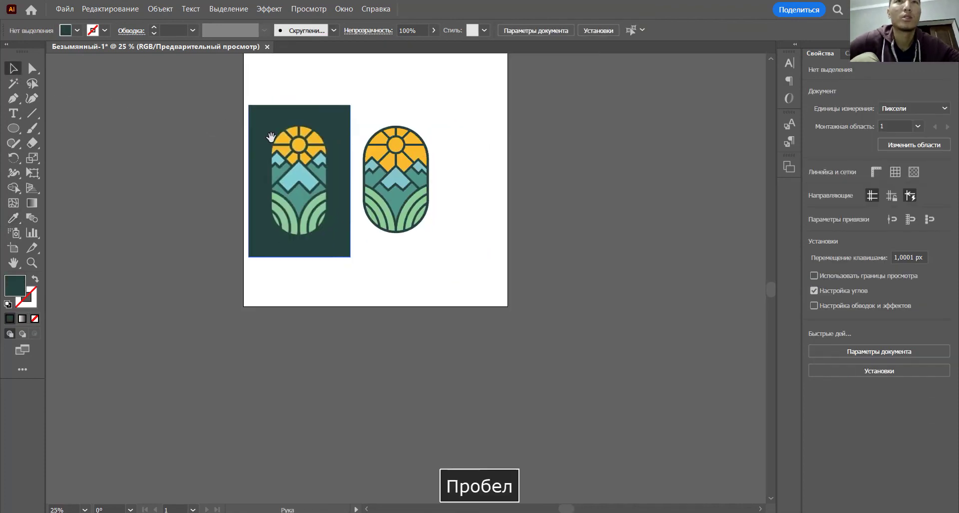
drag(270, 137, 125, 159)
- Enlarge the whole logo proportionally to about 316 × 513 px and move it to about X 521, Y 540 px on the artboard
drag(361, 137, 483, 297)
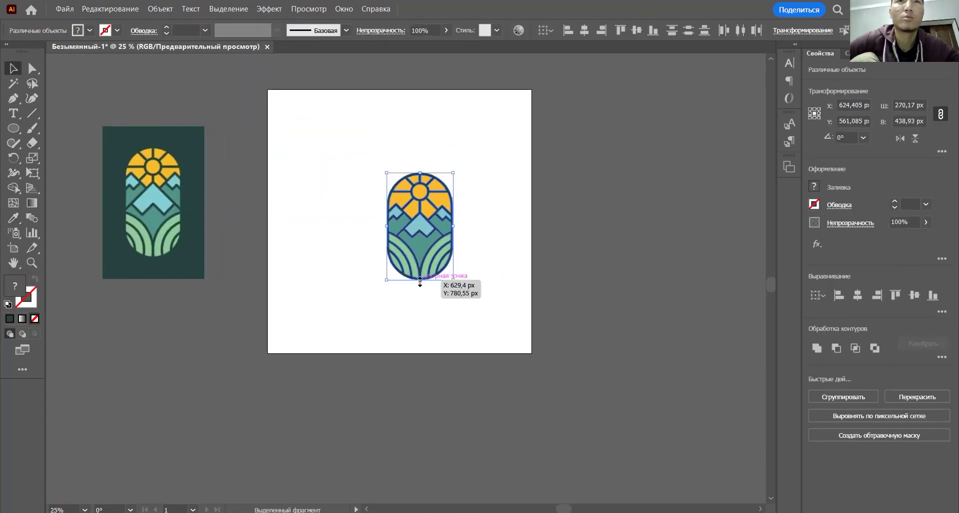
drag(420, 281, 422, 290)
drag(434, 255, 407, 254)
key(ctrl+shift+a)
- Draw a tiny line about 0.4 px long along the sun ring's outer edge, across the open end of the upper stray cut
scroll(409, 178, up, 5)
key(space)
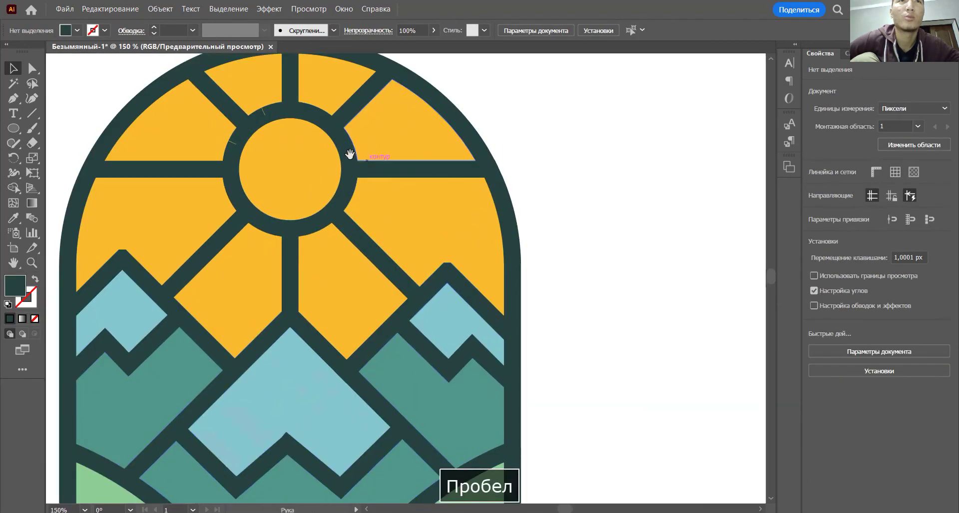
scroll(250, 90, up, 5)
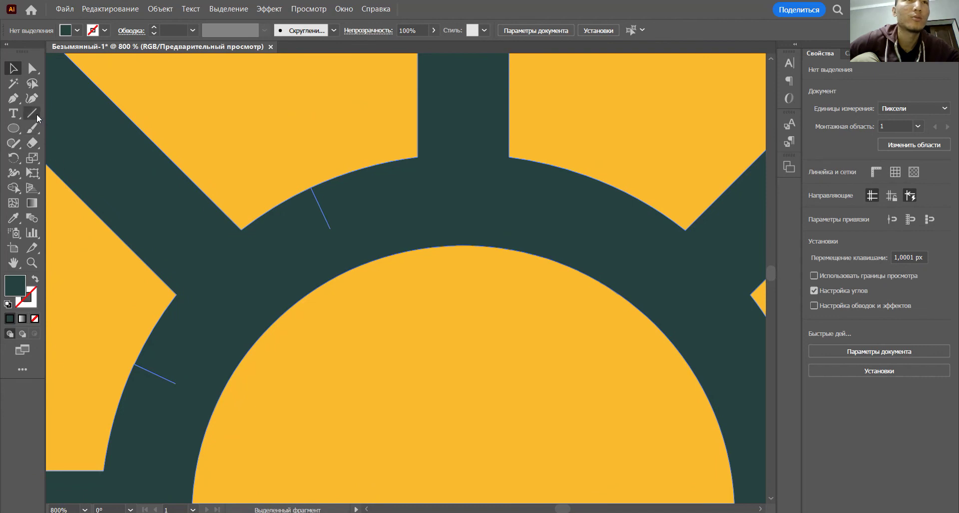
click(32, 114)
scroll(318, 198, up, 4)
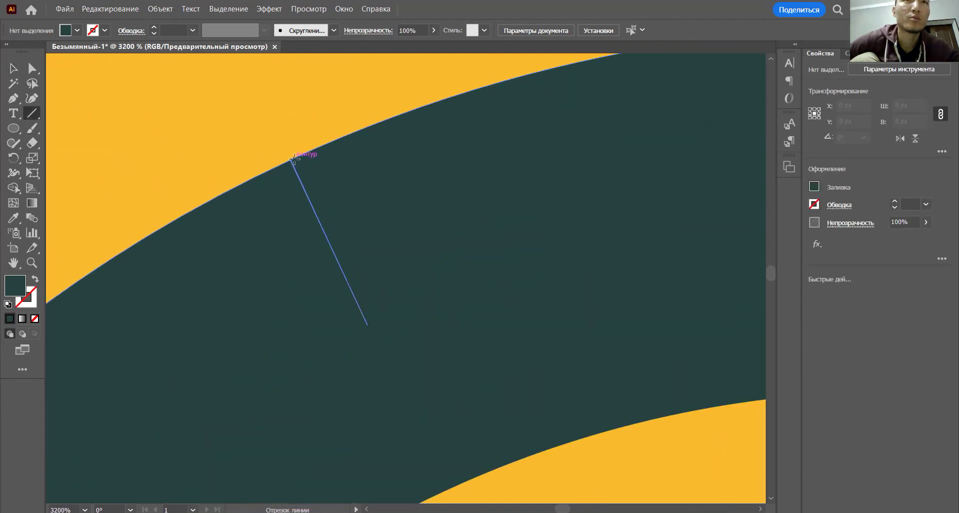
drag(283, 165, 283, 163)
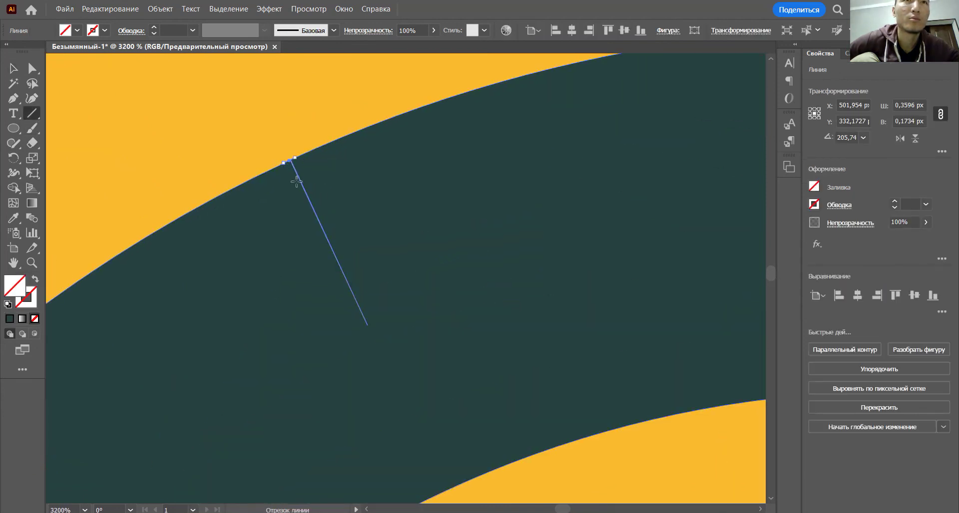
scroll(254, 135, down, 1)
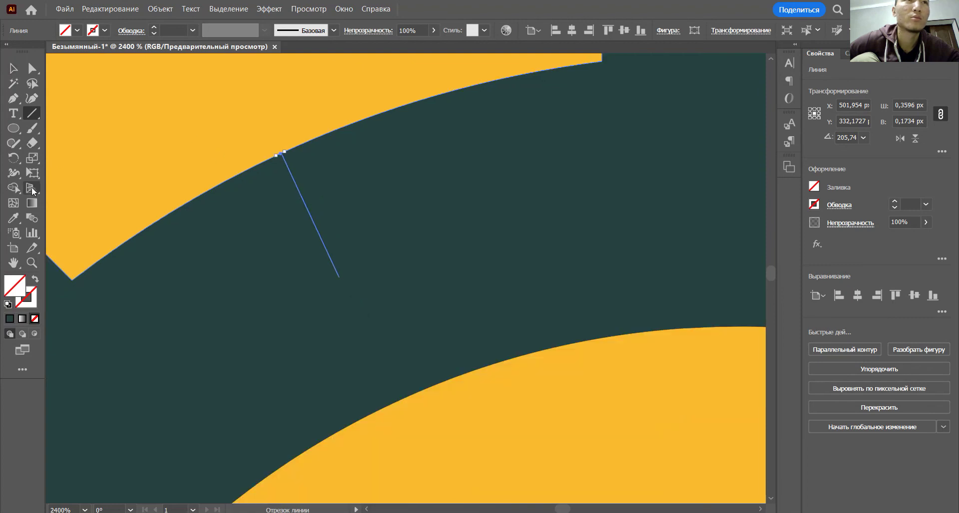
- Draw a matching tiny line about 0.4 px long across the second stray cut on the sun ring's left outer edge
click(14, 188)
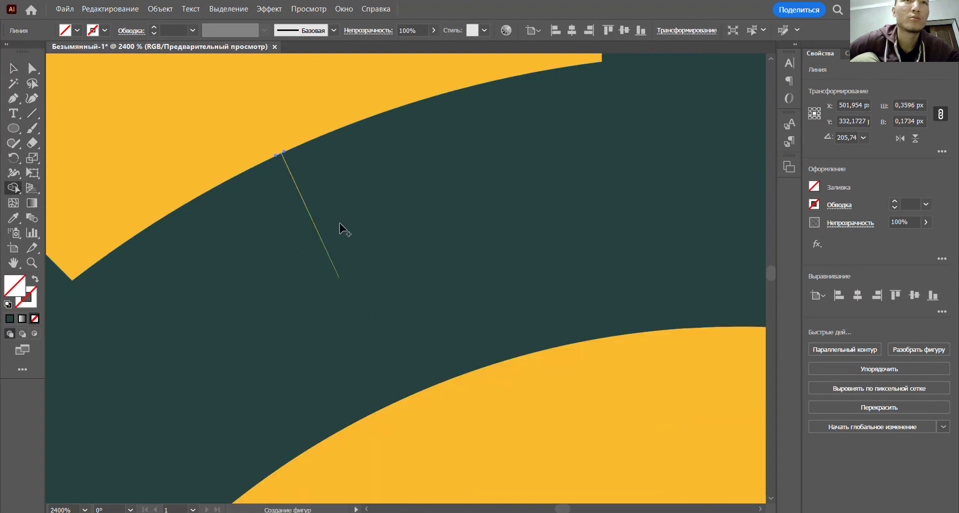
scroll(339, 229, down, 4)
key(space)
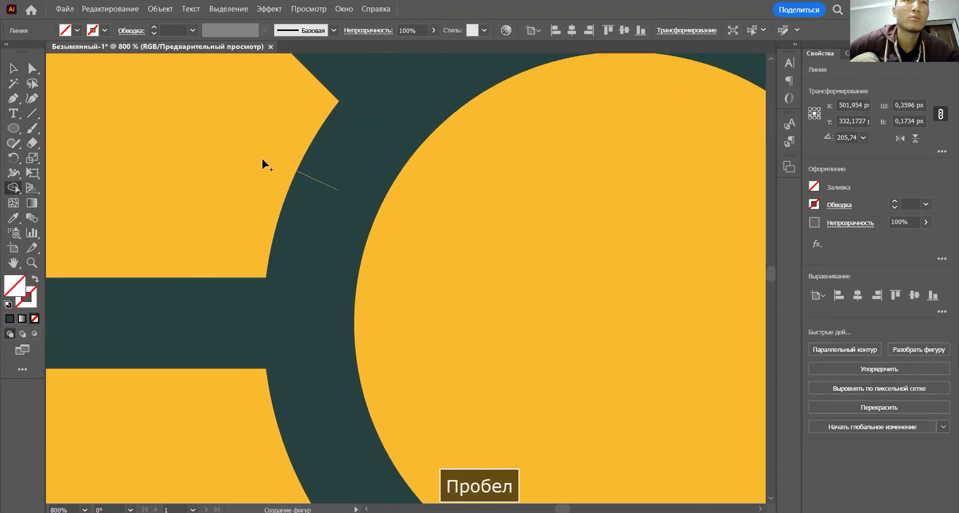
scroll(268, 160, up, 4)
click(31, 114)
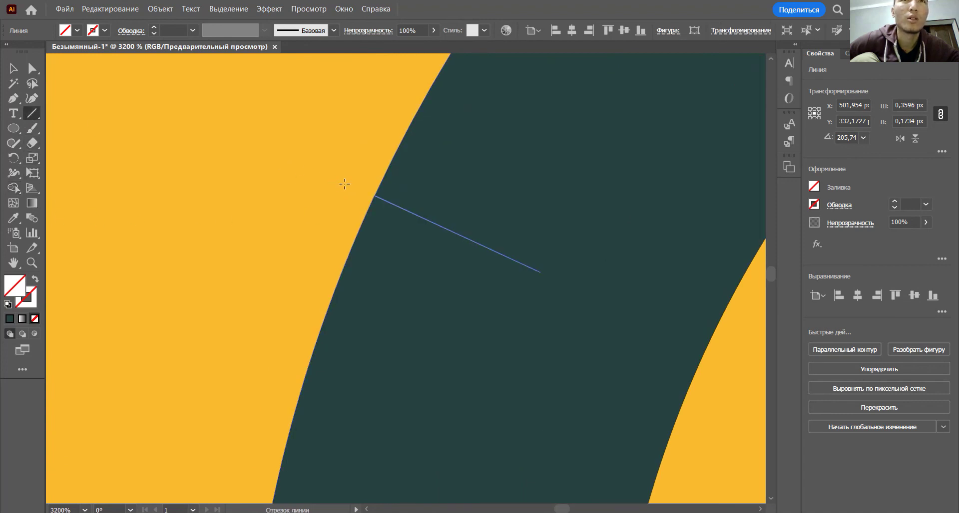
scroll(383, 188, up, 3)
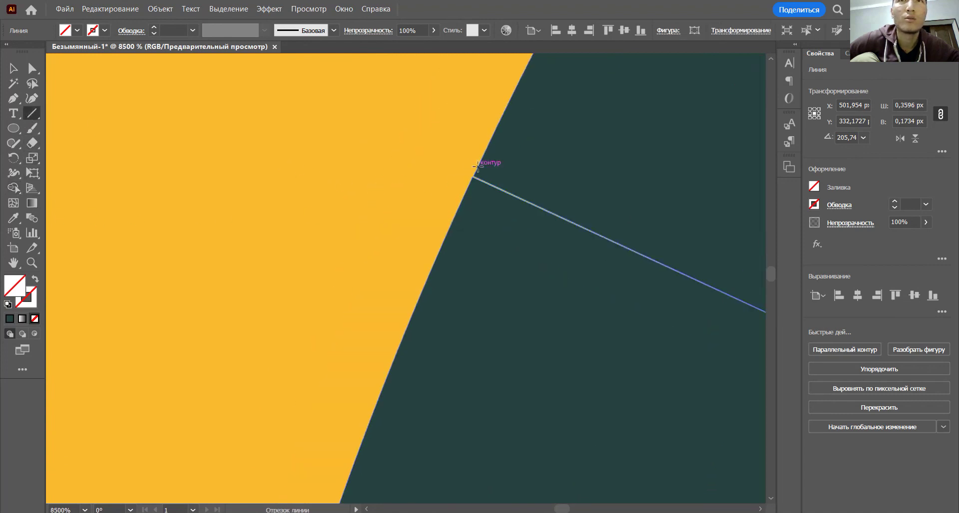
drag(477, 170, 464, 188)
scroll(466, 189, down, 10)
key(space)
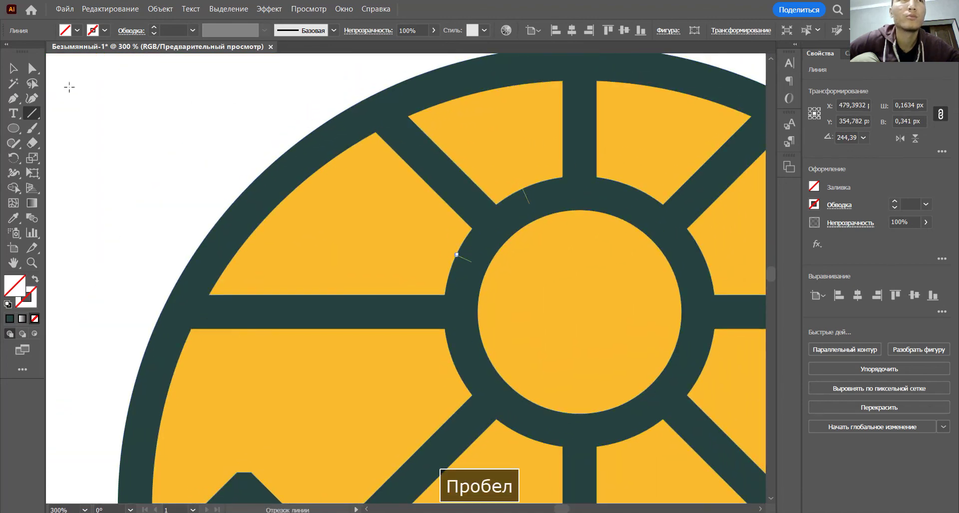
- Select all artwork and merge the stray cuts into the sun ring with Shape Builder, using a black fill
key(v)
click(145, 82)
key(ctrl+a)
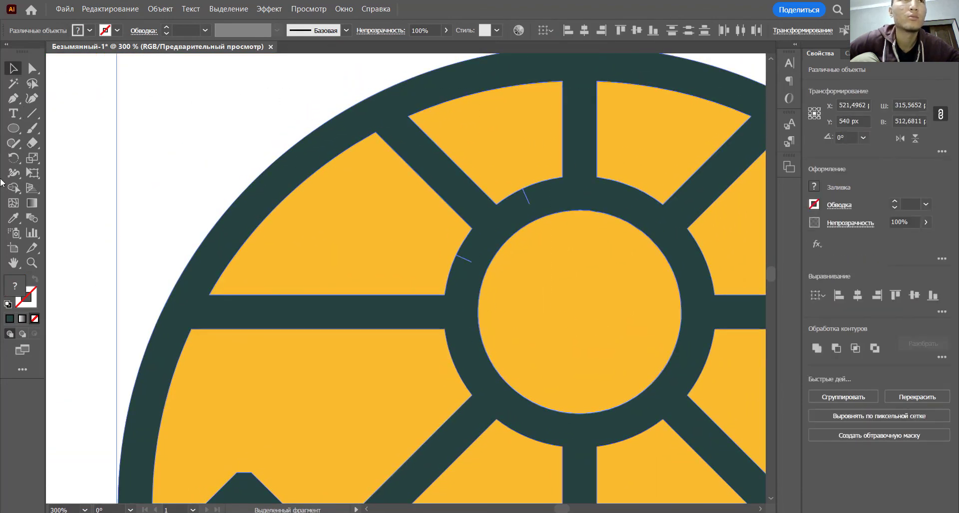
click(14, 188)
click(8, 304)
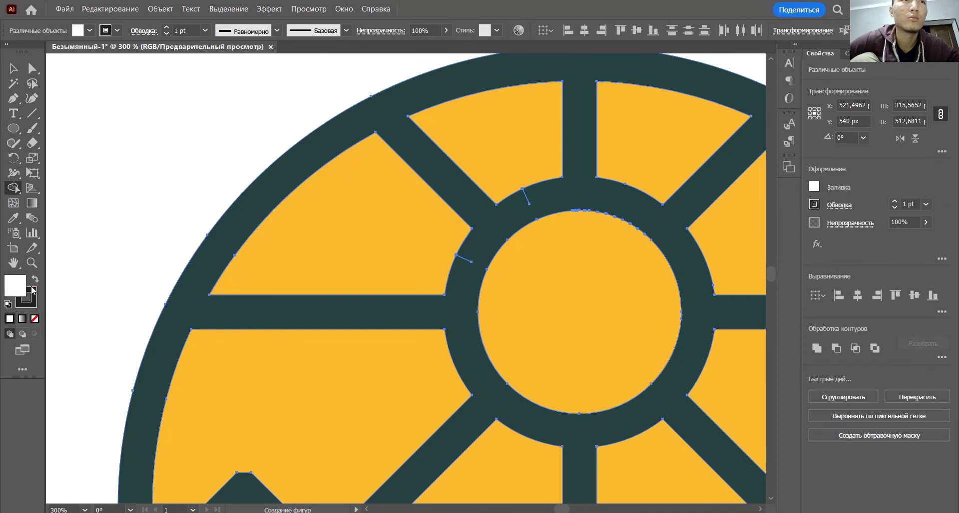
click(36, 283)
click(36, 303)
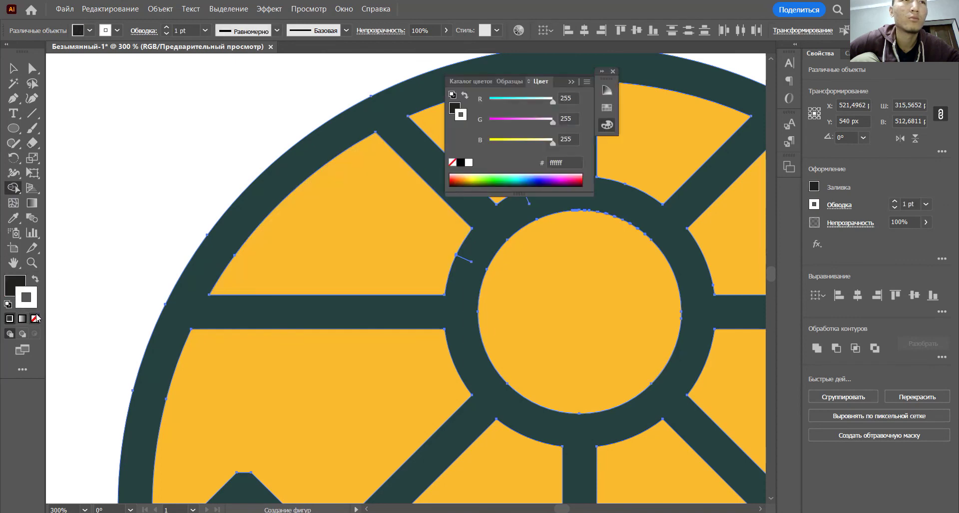
click(474, 257)
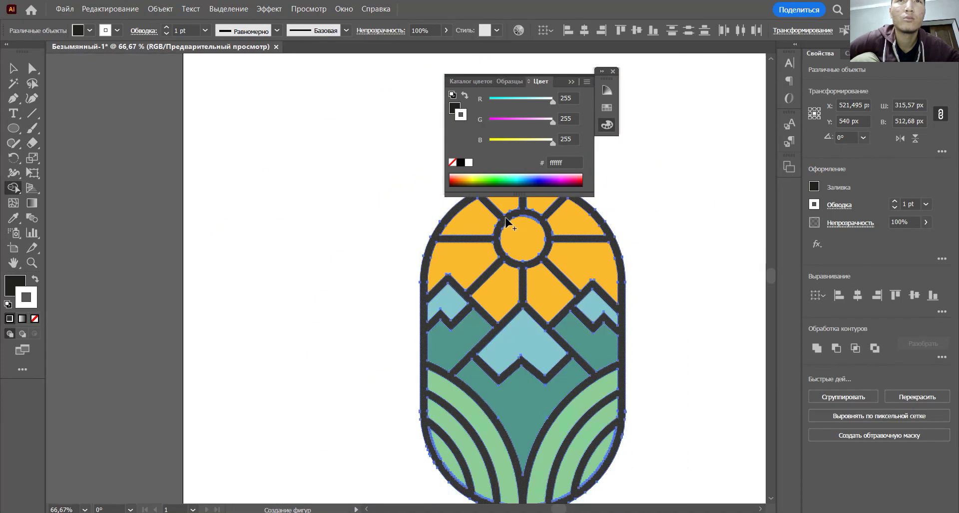
scroll(537, 206, down, 8)
key(i)
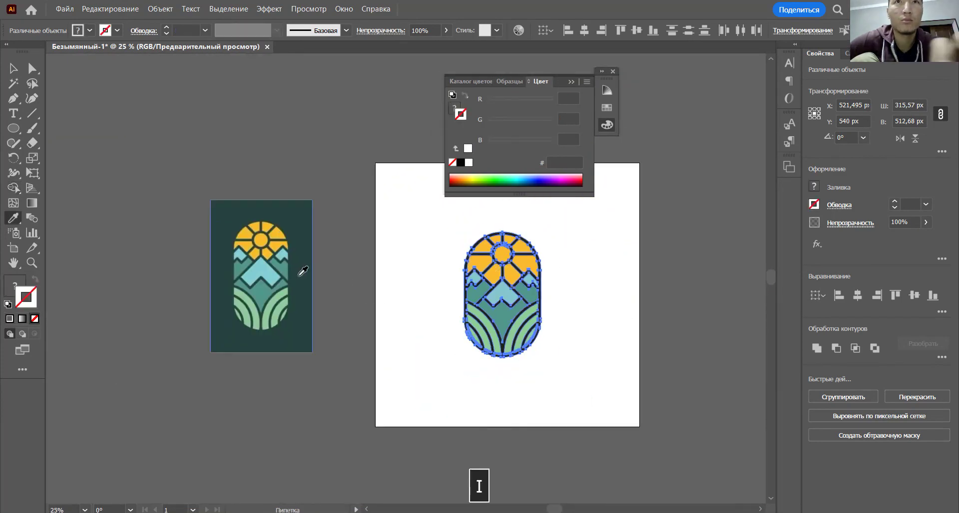
click(302, 275)
key(ctrl+z)
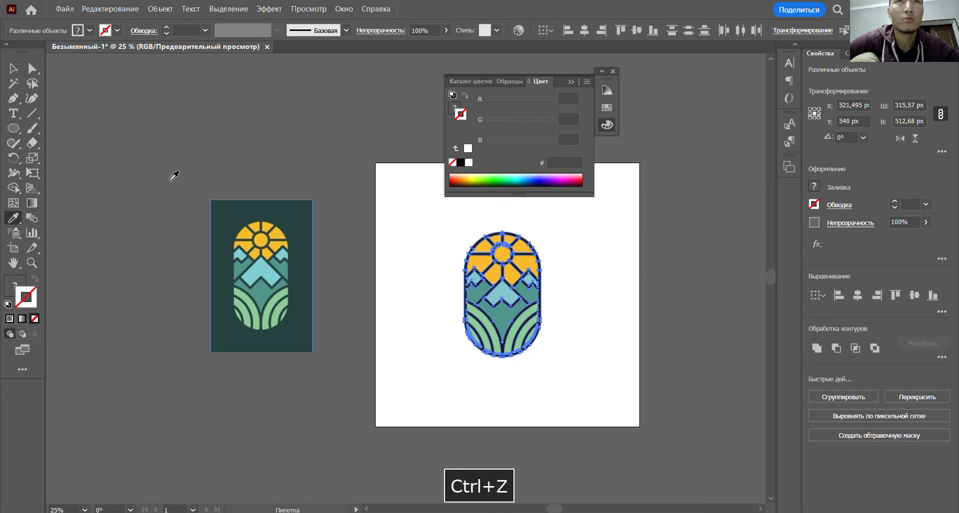
- Fill only the logo's outline with the dark green sampled from the reference background, and close the floating colour palette
click(16, 70)
click(546, 293)
click(542, 289)
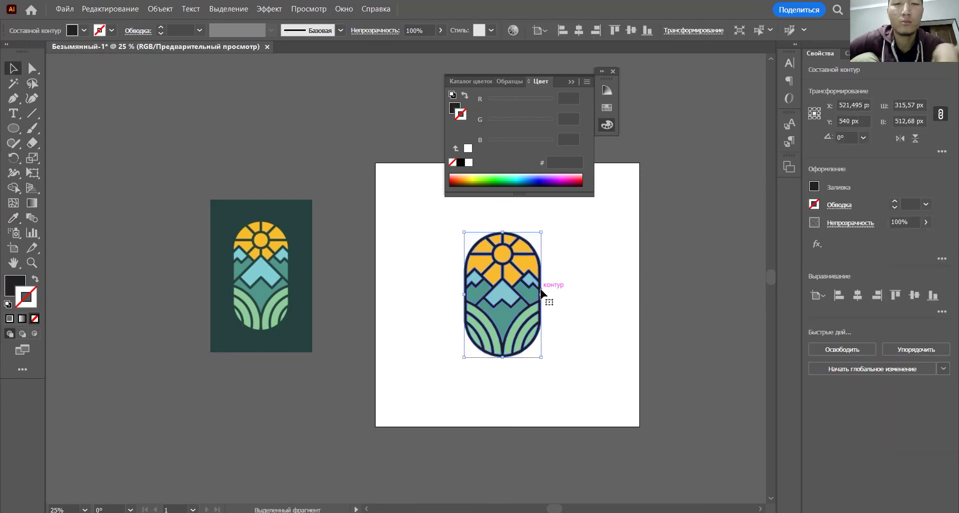
key(i)
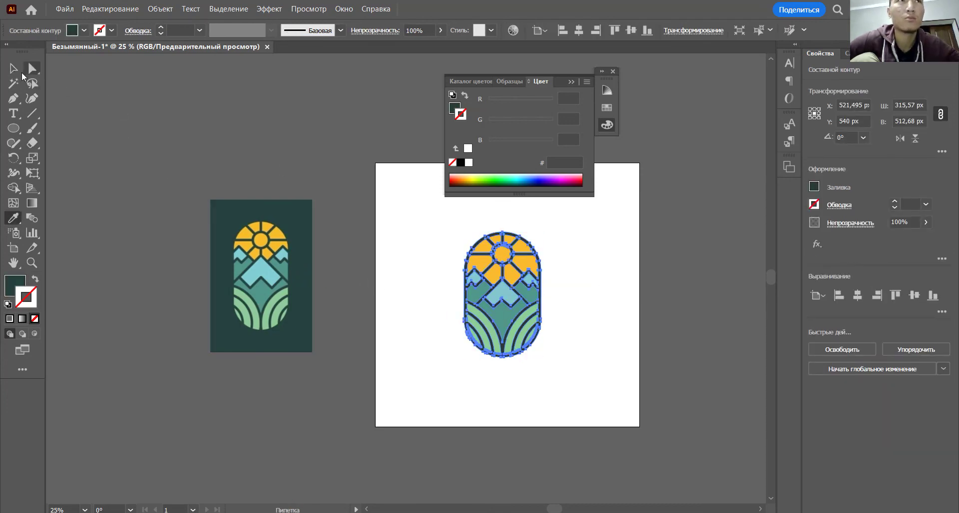
click(22, 74)
click(627, 227)
drag(584, 278, 565, 268)
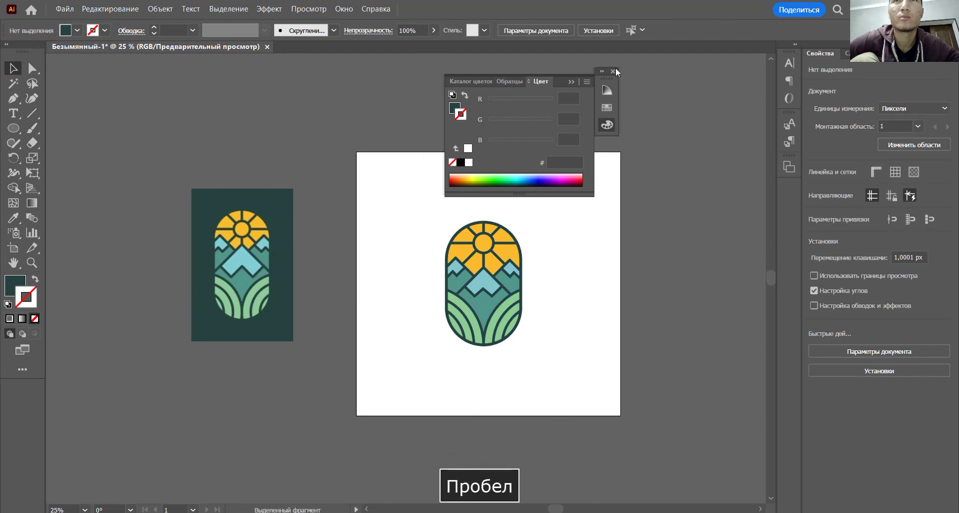
click(574, 81)
click(613, 70)
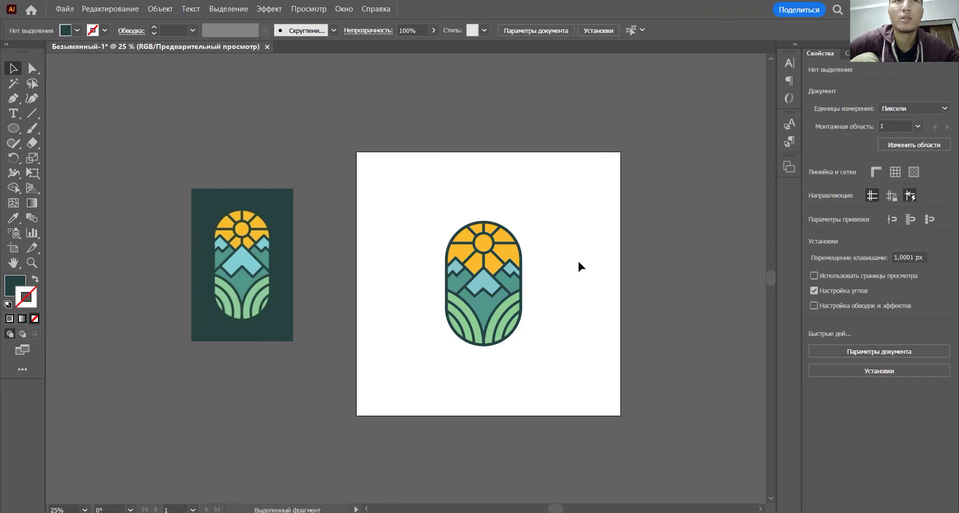
- Group all parts of the logo and centre the group horizontally on the artboard
key(space)
drag(571, 289, 571, 292)
drag(443, 223, 567, 396)
key(ctrl+g)
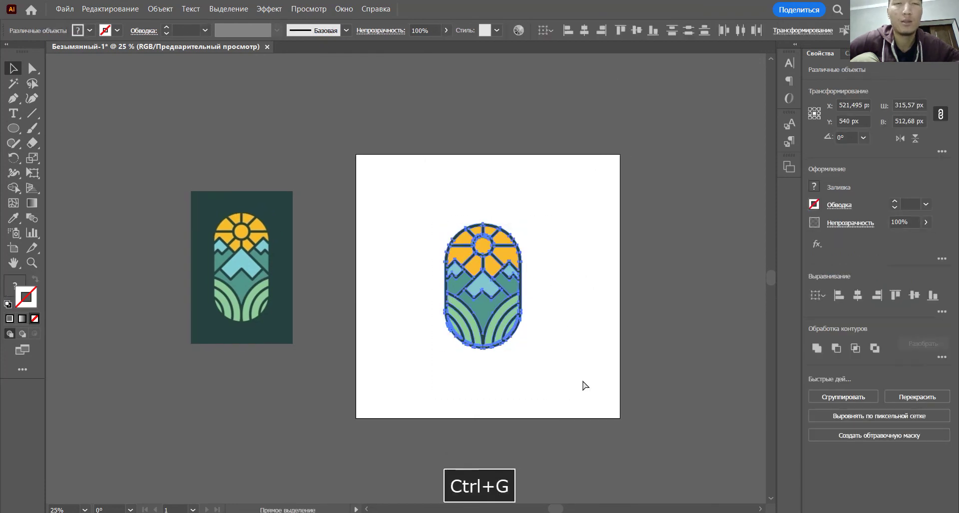
click(859, 299)
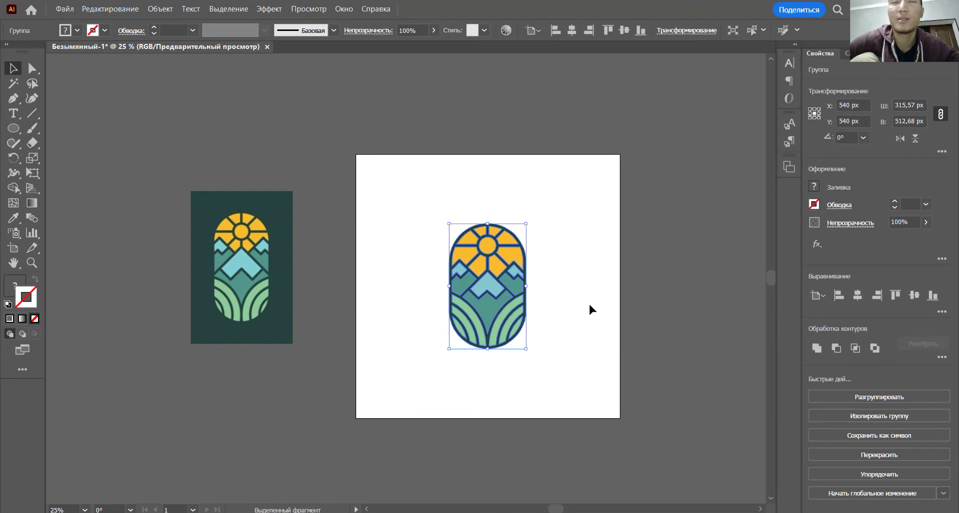
- Enlarge the grouped logo slightly and proportionally about its centre, and deselect it
scroll(590, 302, up, 1)
key(space)
drag(587, 316, 585, 336)
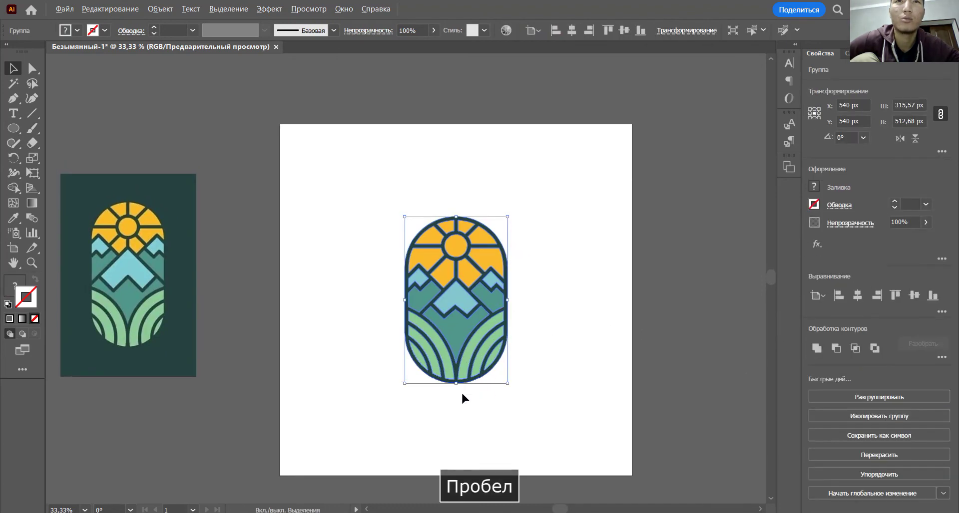
drag(456, 384, 458, 392)
click(540, 339)
key(space)
scroll(541, 341, up, 1)
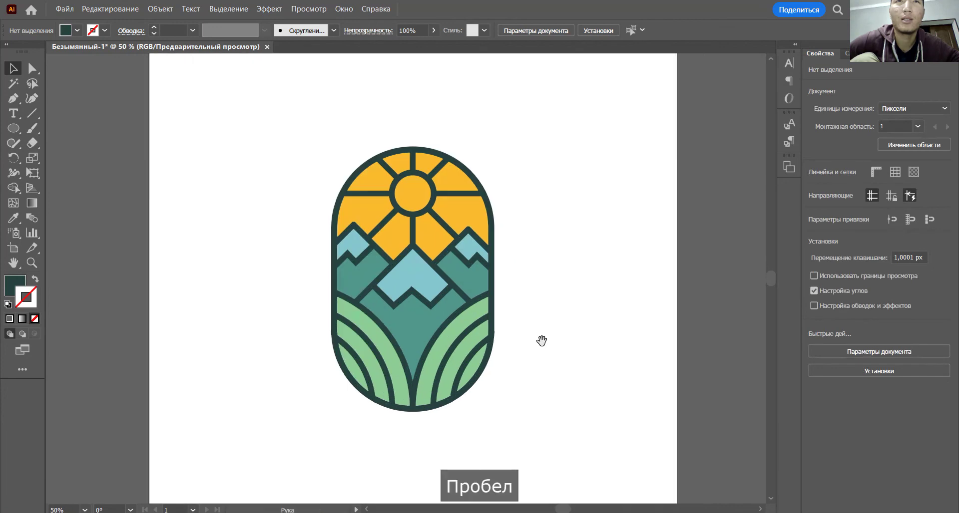
drag(541, 341, 573, 339)
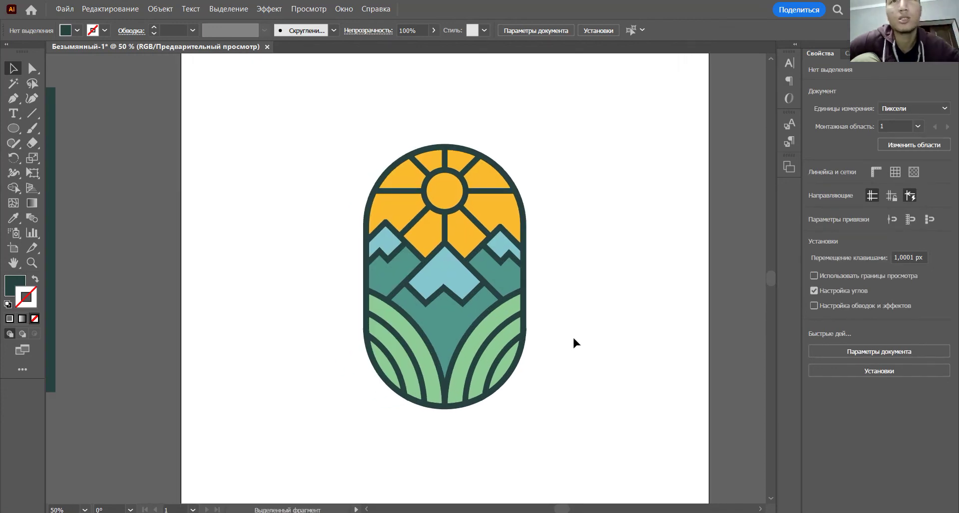